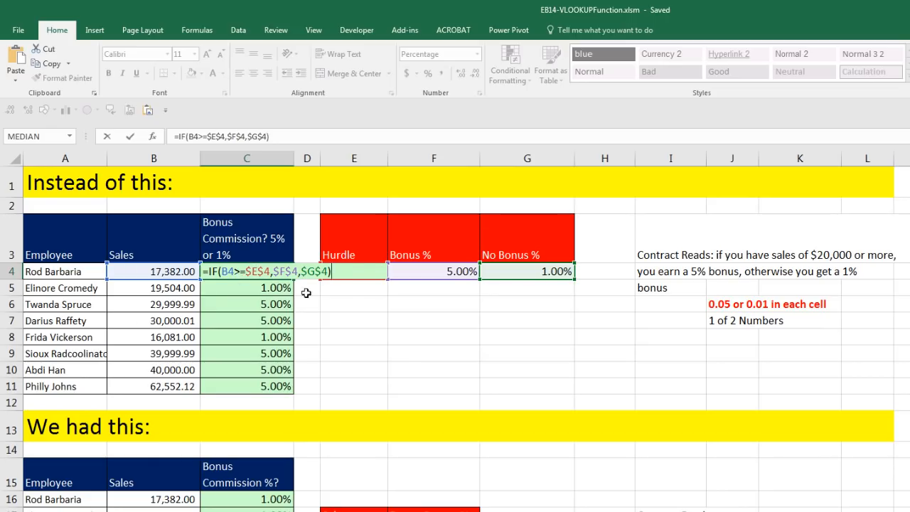
Inspect the IF formula in C4 and its references to the hurdle and the two bonus percentages
key(ctrl+Return)
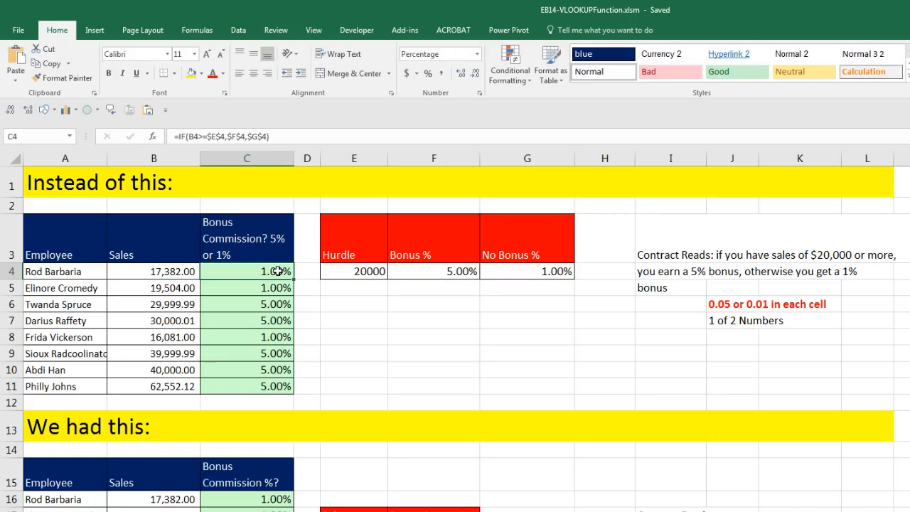
key(F2)
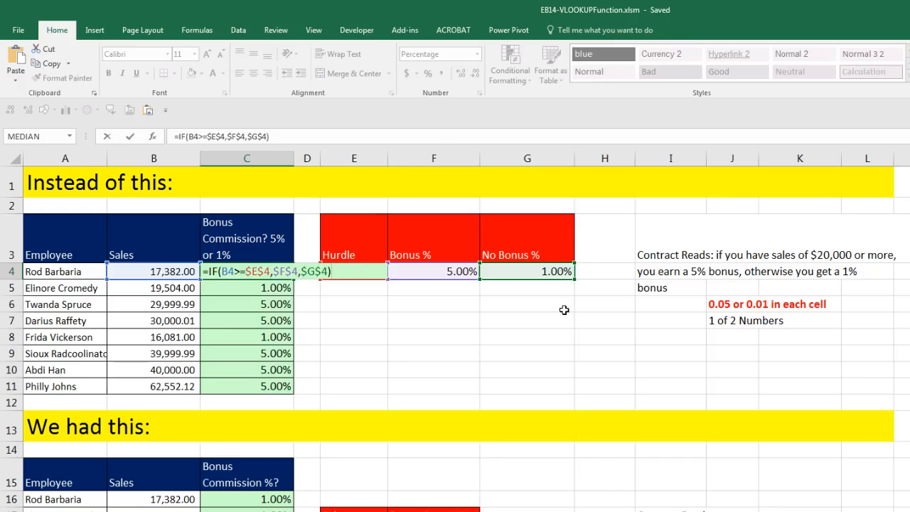
key(Escape)
Inspect the nested IF formula in C16 that assigns commission rates in the "We had this" section
scroll(471, 465, down, 2)
scroll(472, 470, down, 1)
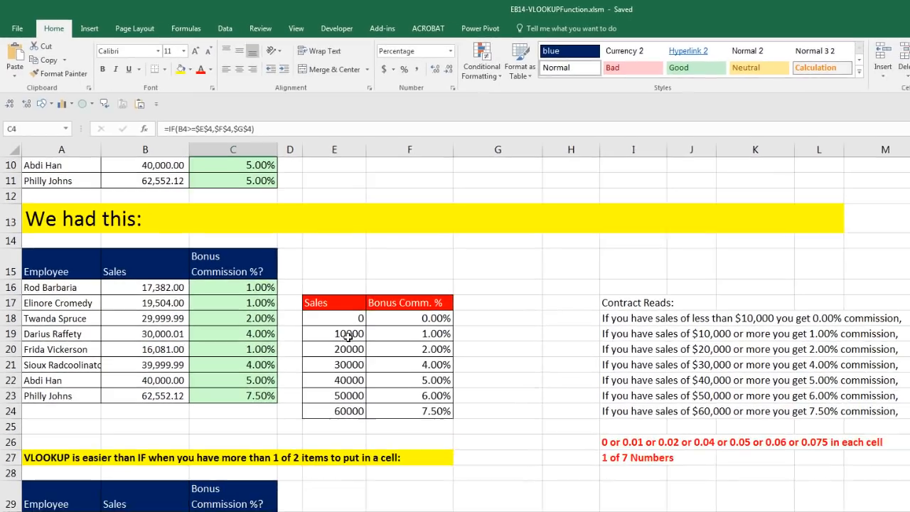
double_click(246, 302)
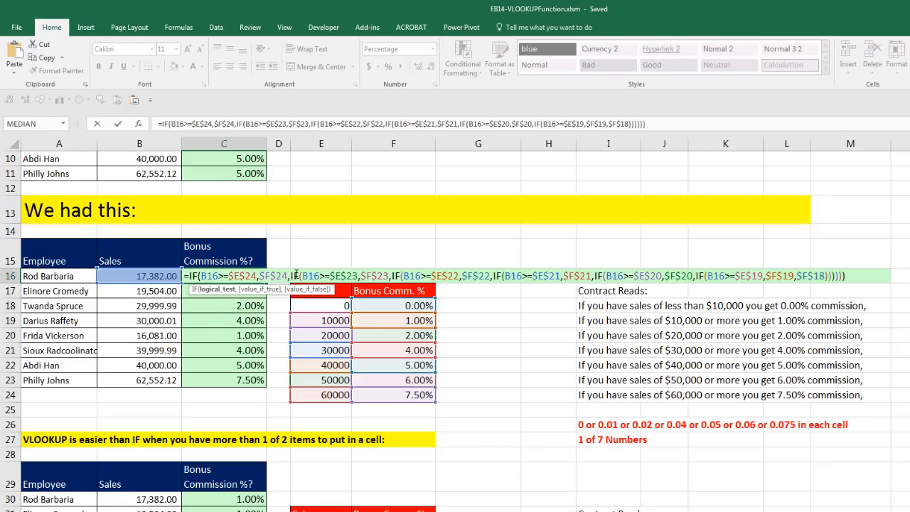
key(Escape)
Inspect the VLOOKUP formula in C30 that retrieves the bonus commission rate from the sales table
scroll(283, 313, down, 4)
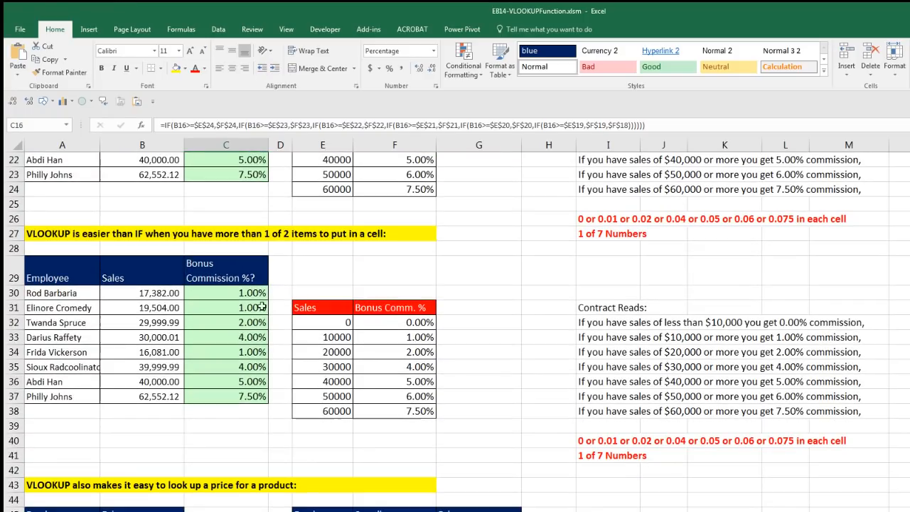
click(229, 294)
key(F2)
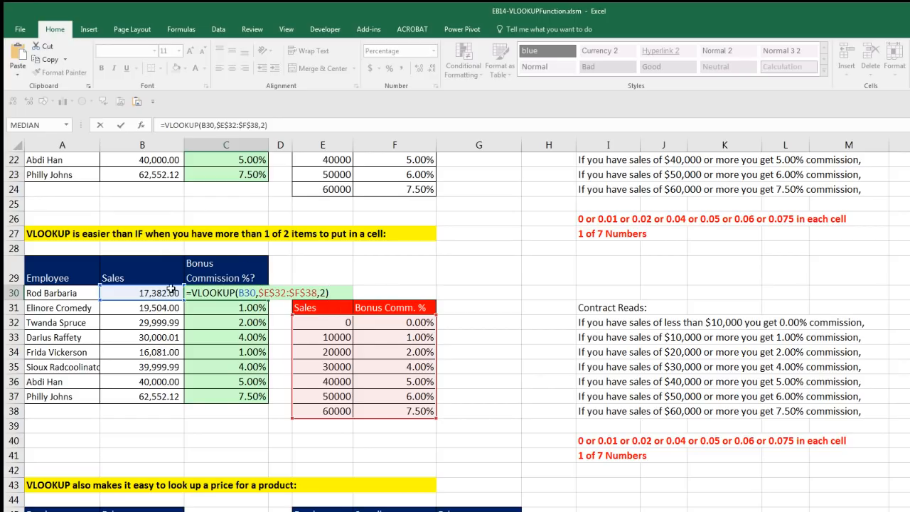
key(ctrl+Return)
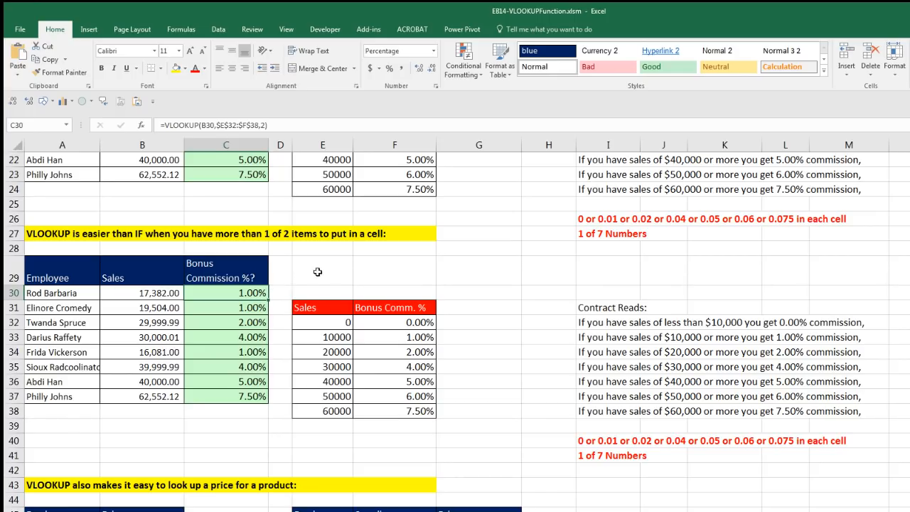
Inspect the VLOOKUP formula in B46 that retrieves the price for the Quad product
scroll(386, 333, down, 3)
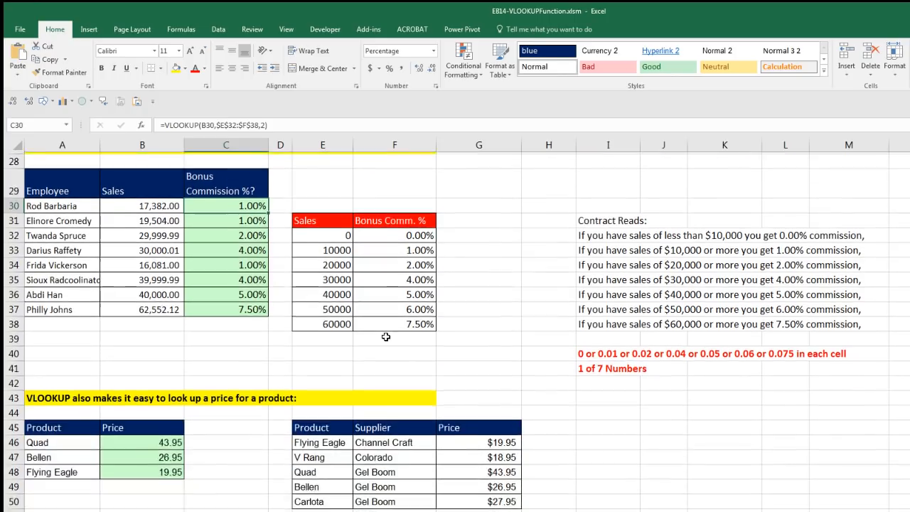
click(161, 383)
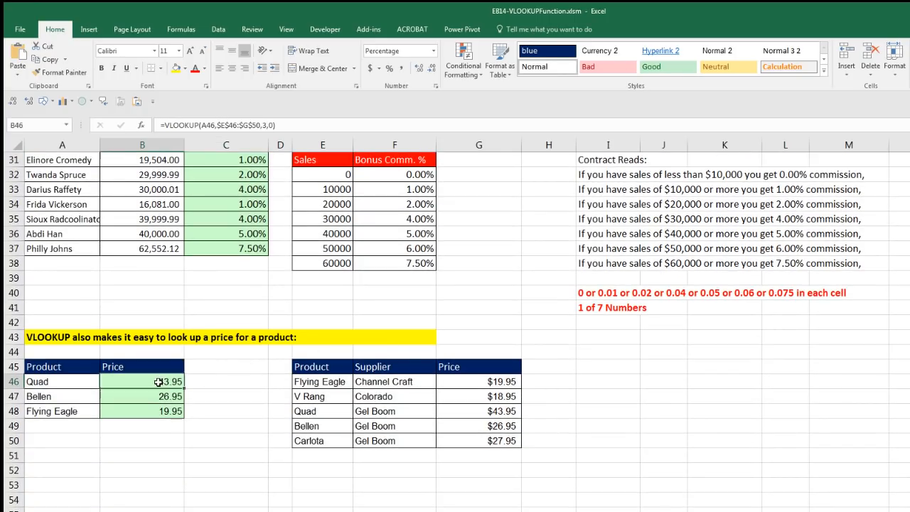
key(F2)
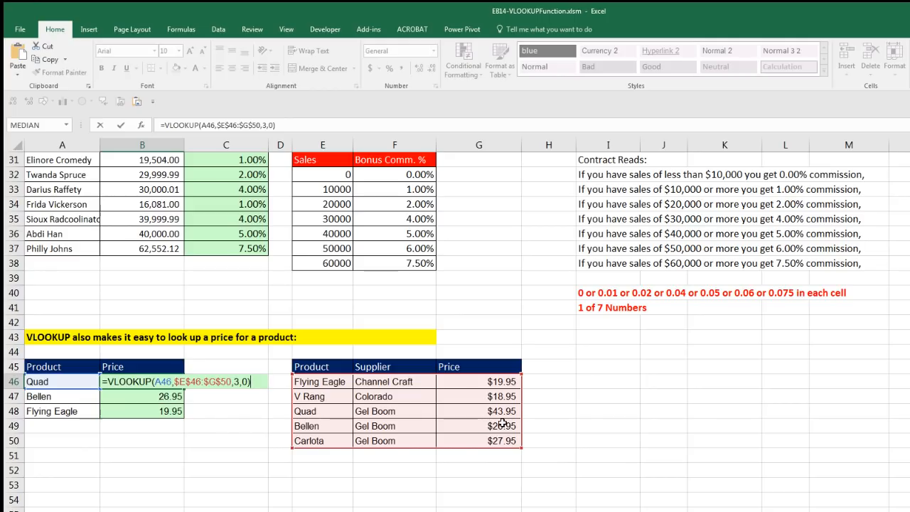
key(ctrl+Return)
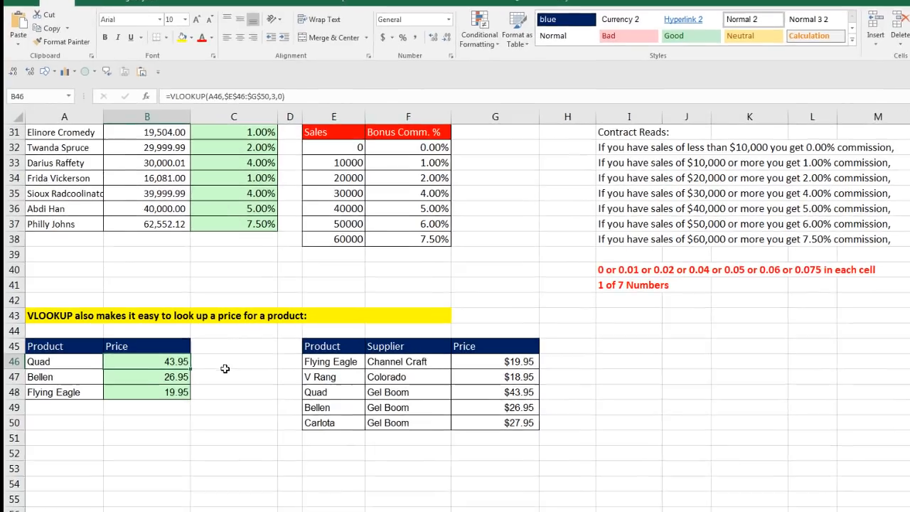
scroll(225, 390, up, 2)
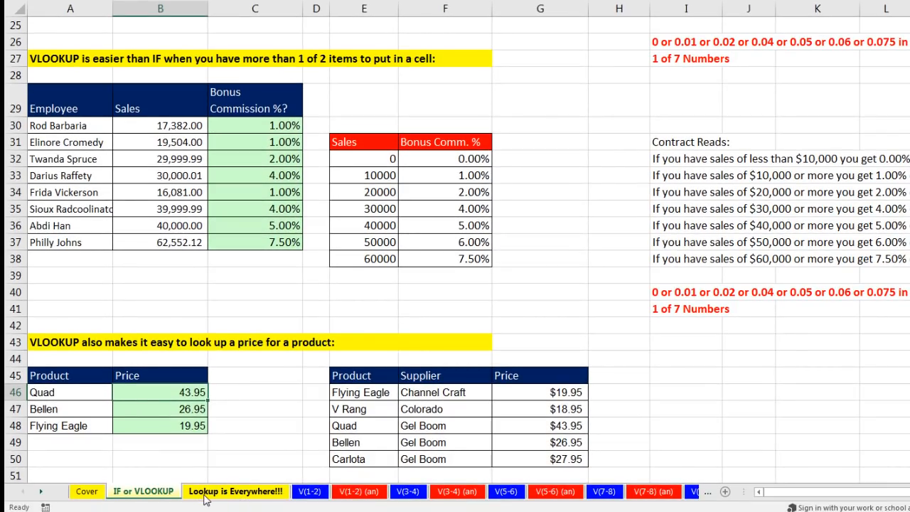
Open the "Lookup is Everywhere!!!" sheet and locate the bonus commission percentage for sales of $36,500
click(204, 495)
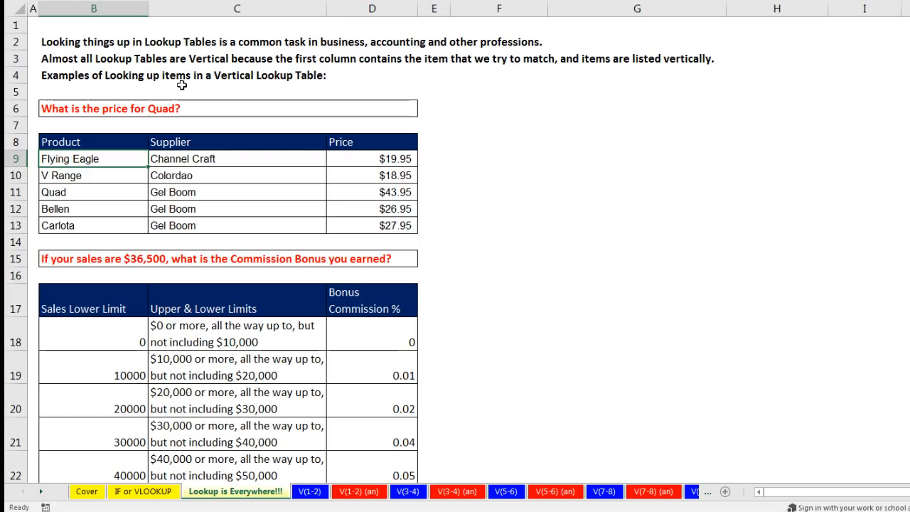
click(527, 211)
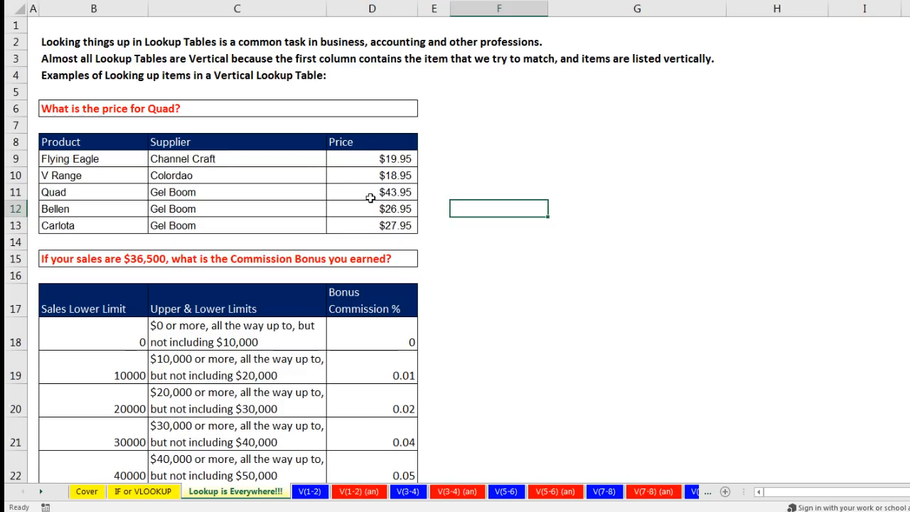
scroll(370, 198, down, 4)
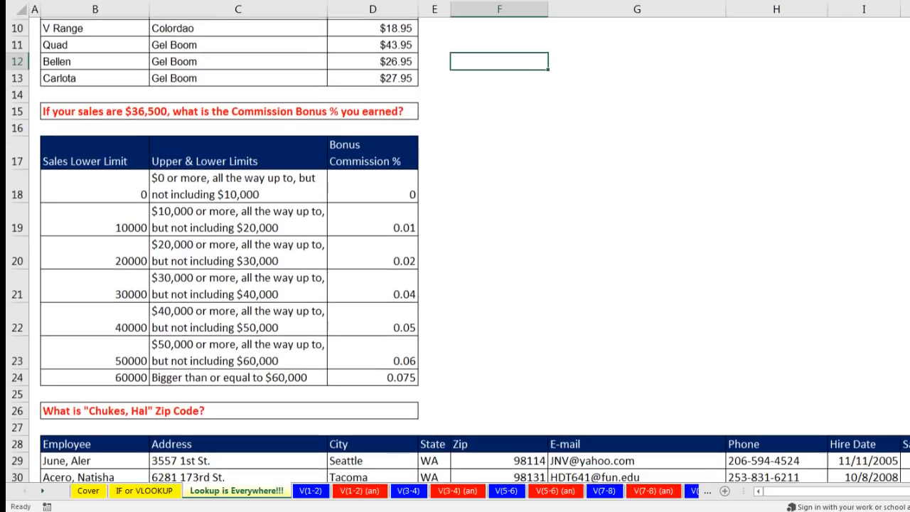
scroll(266, 121, down, 1)
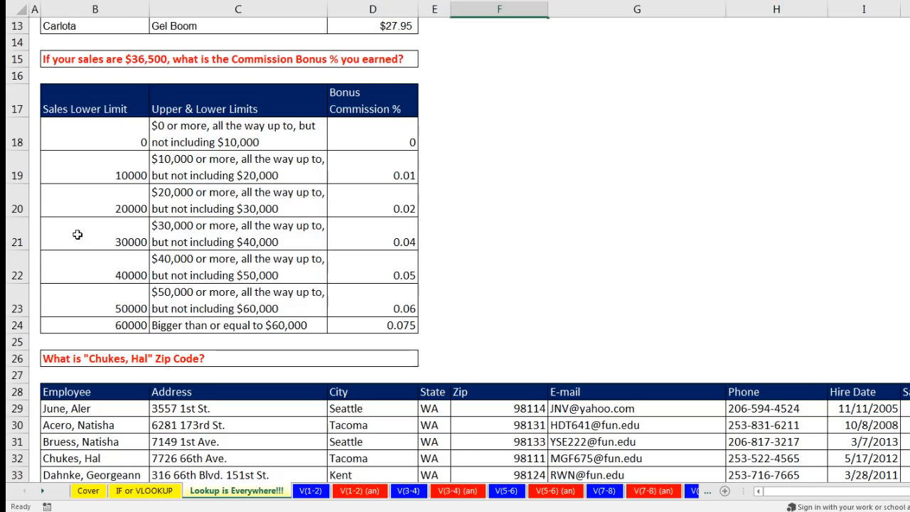
drag(71, 235, 317, 237)
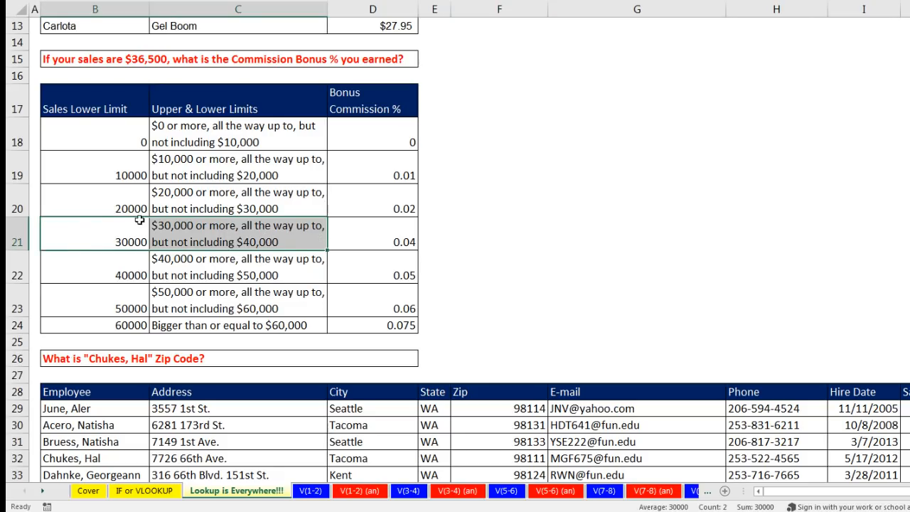
click(375, 226)
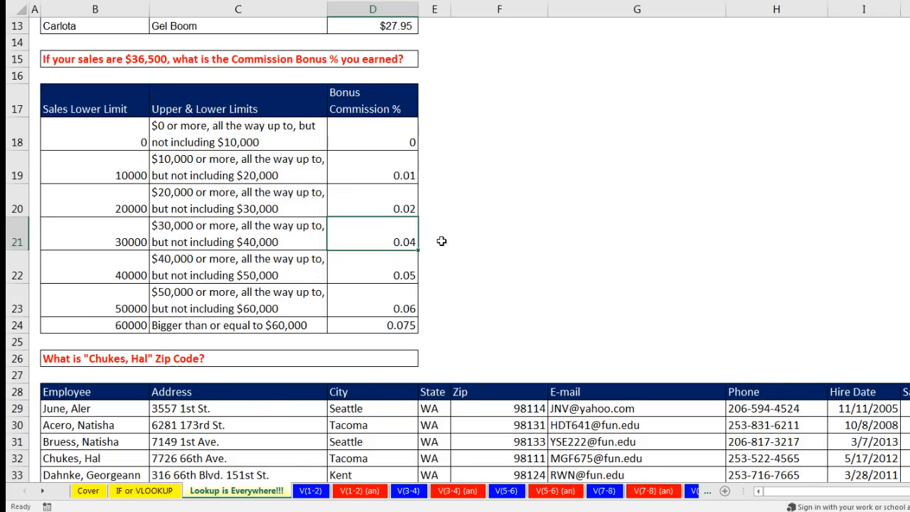
Examine the employee table for the zip code question and select the tax cell for an income of $3000
scroll(441, 241, down, 4)
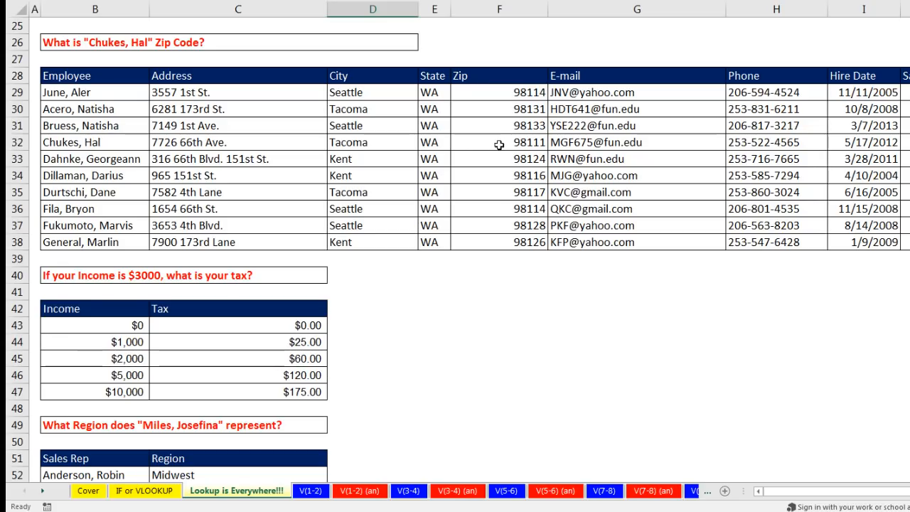
scroll(446, 226, down, 1)
scroll(447, 226, down, 1)
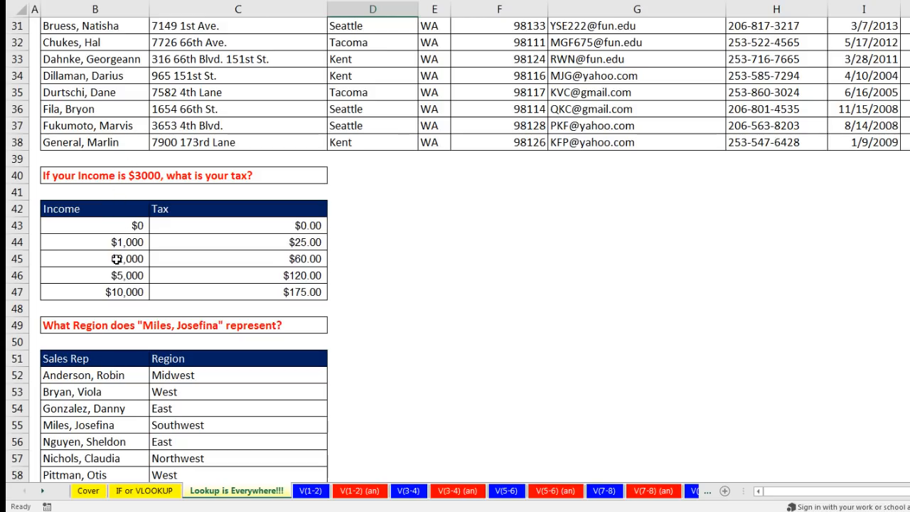
drag(92, 259, 213, 259)
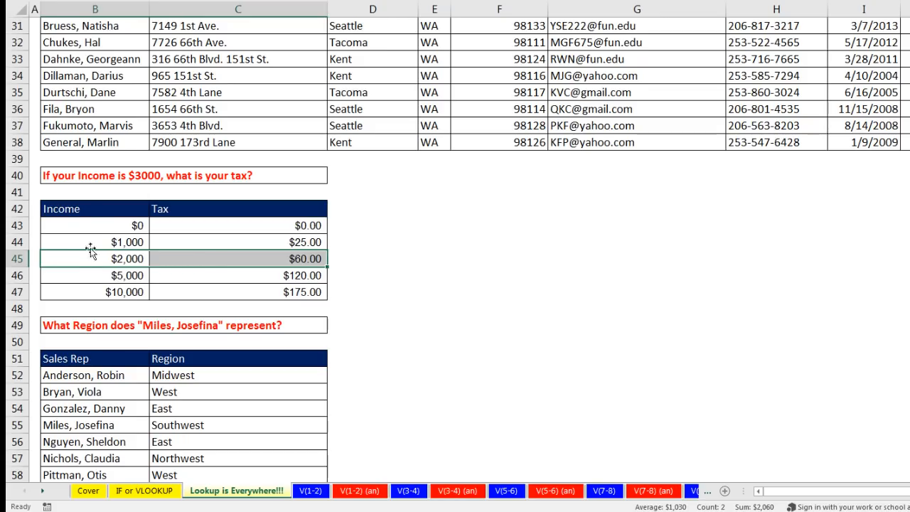
click(230, 258)
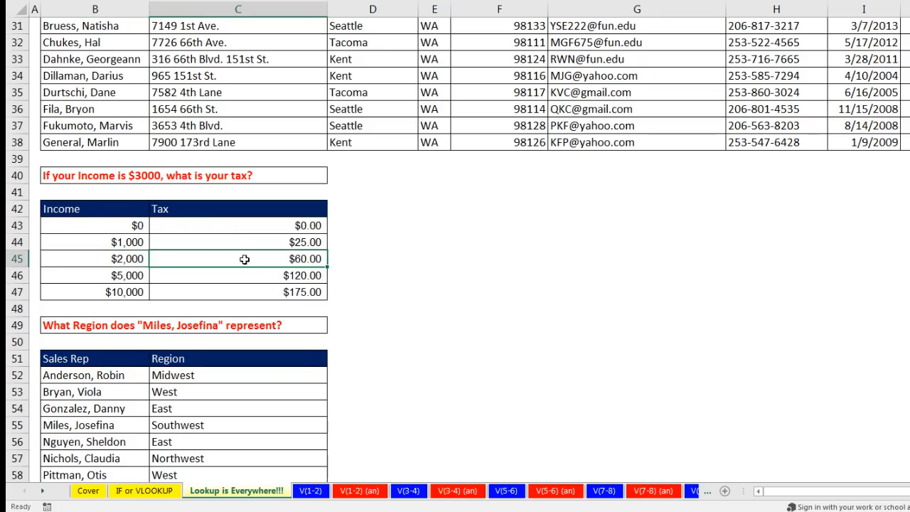
Select the region cell of the sales rep in question and the commission cell for sales of $6000
scroll(243, 259, down, 2)
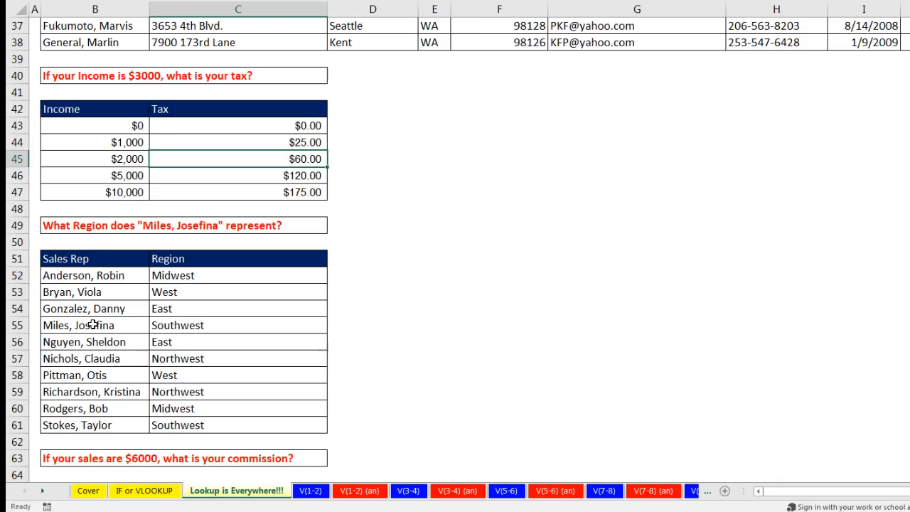
click(170, 325)
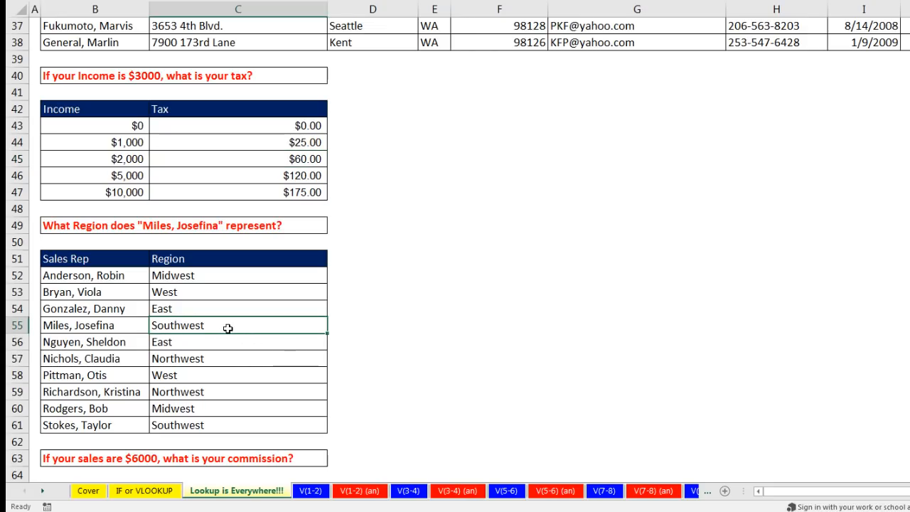
scroll(224, 329, down, 4)
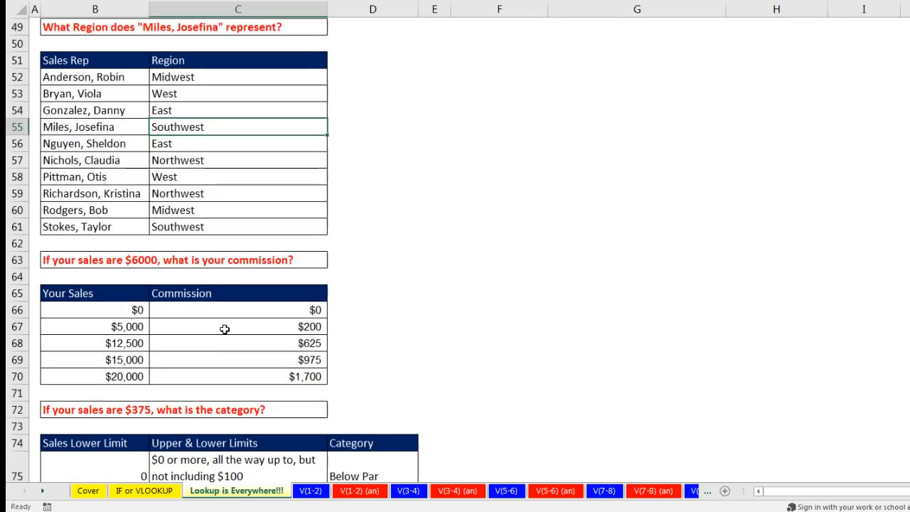
scroll(242, 284, down, 1)
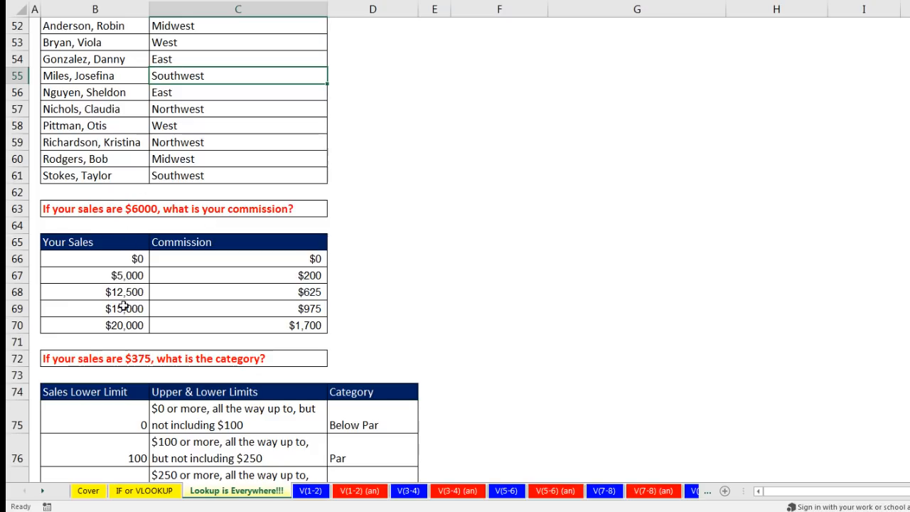
drag(79, 277, 187, 277)
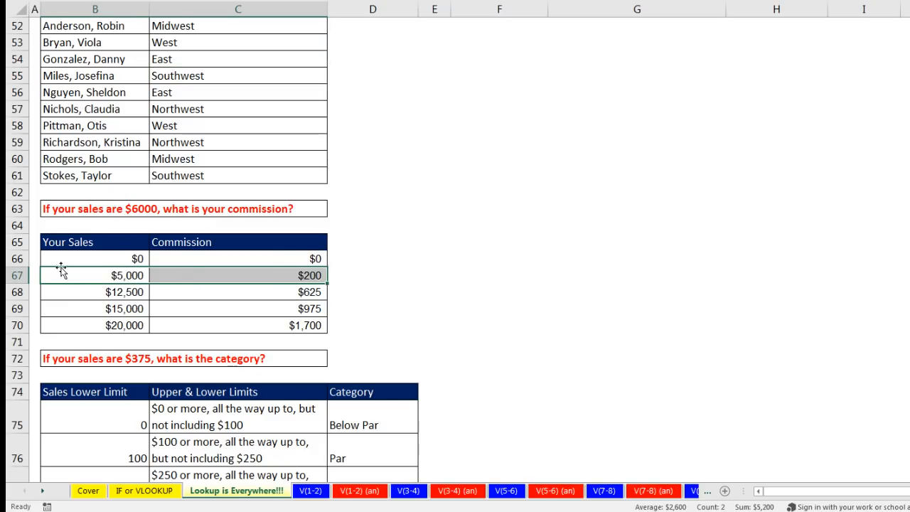
click(239, 276)
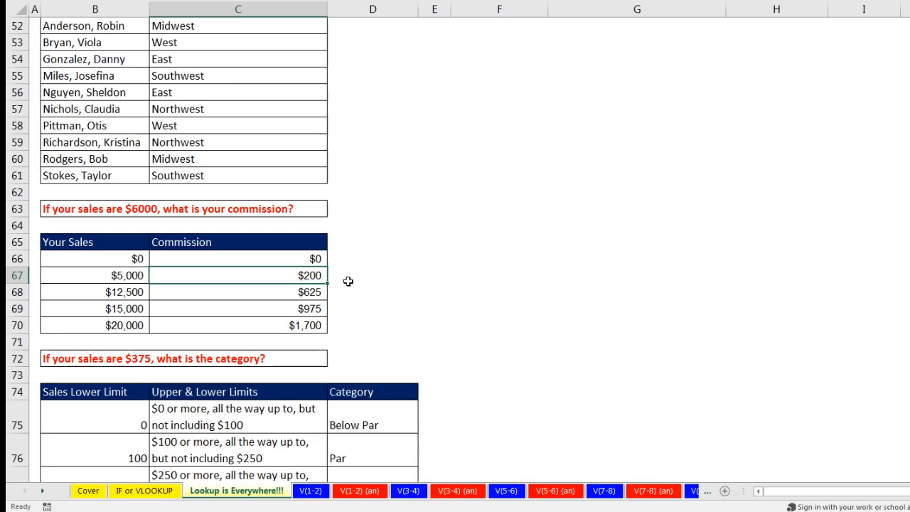
Locate the category for sales of $375 in the sales category table and select its cell
scroll(351, 282, down, 4)
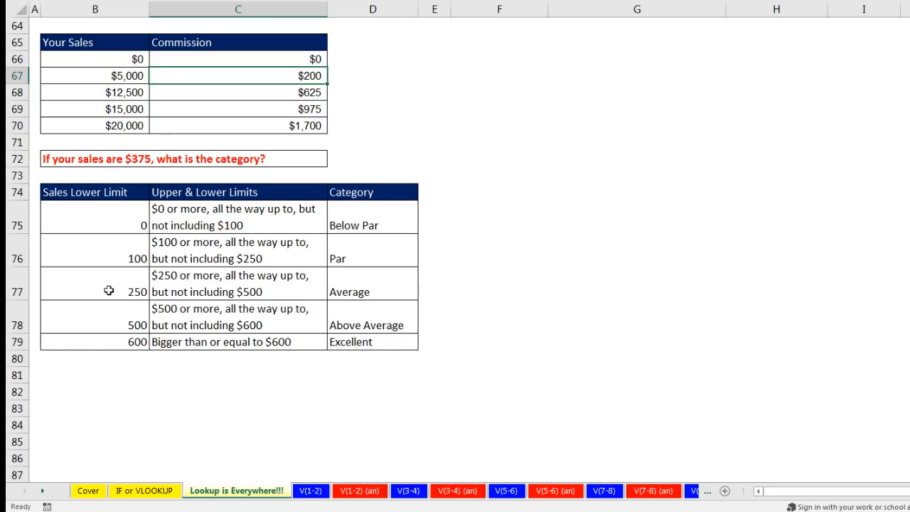
drag(95, 286, 335, 292)
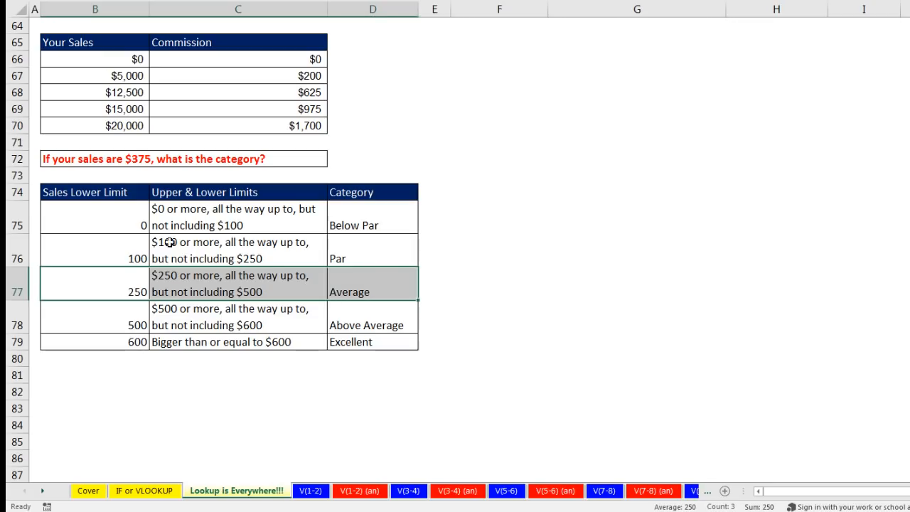
click(363, 287)
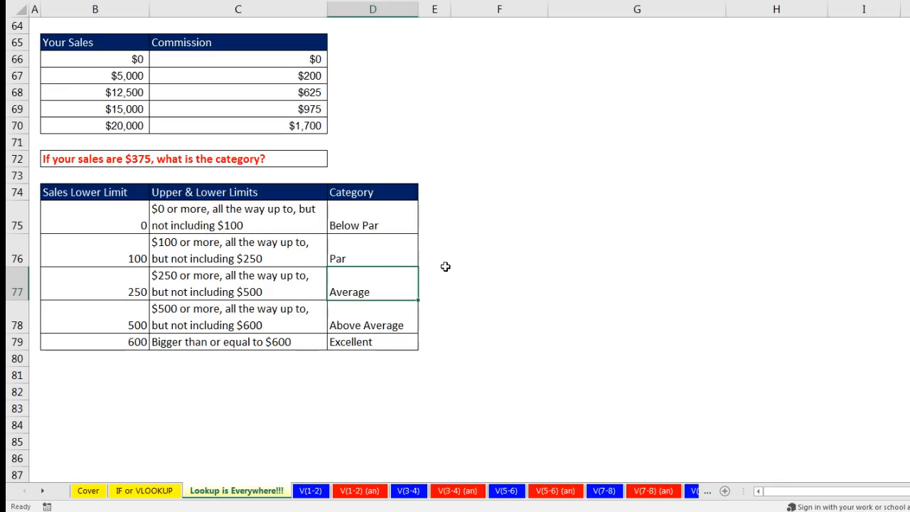
Highlight the first columns of the product, sales lower limit and employee tables as the values matched in a vertical lookup
scroll(411, 248, up, 3)
scroll(411, 249, up, 18)
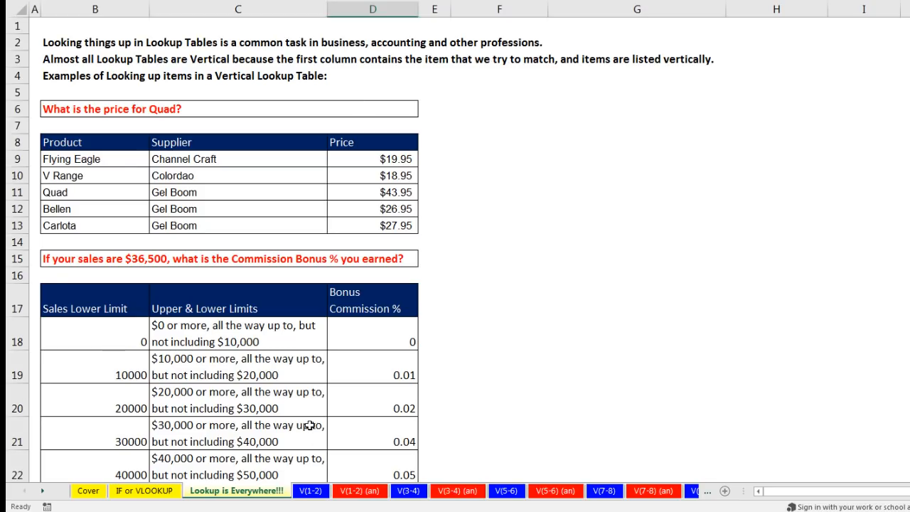
drag(80, 159, 97, 431)
scroll(72, 240, down, 2)
click(103, 242)
scroll(107, 413, down, 5)
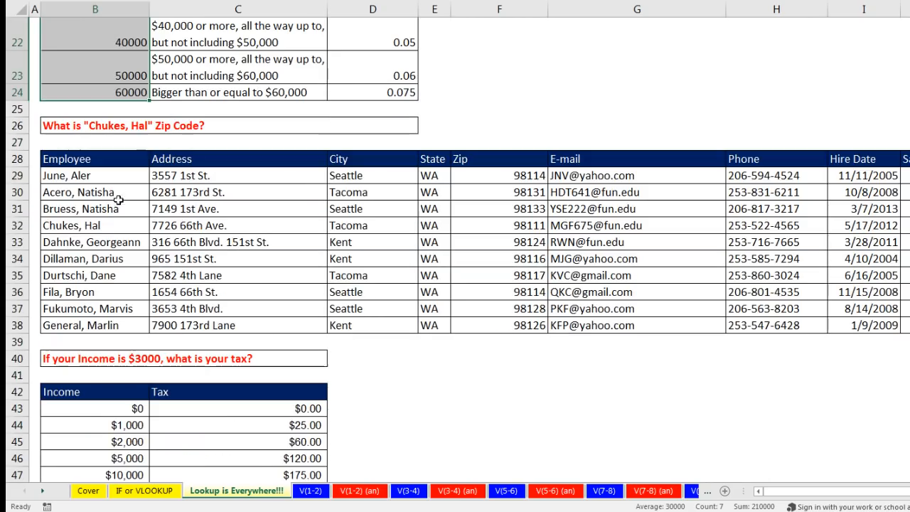
drag(115, 175, 128, 323)
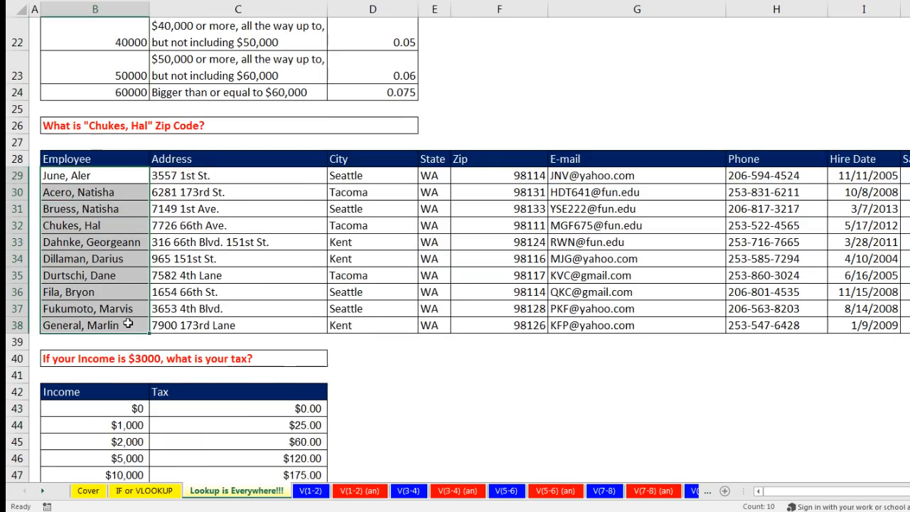
scroll(128, 324, up, 7)
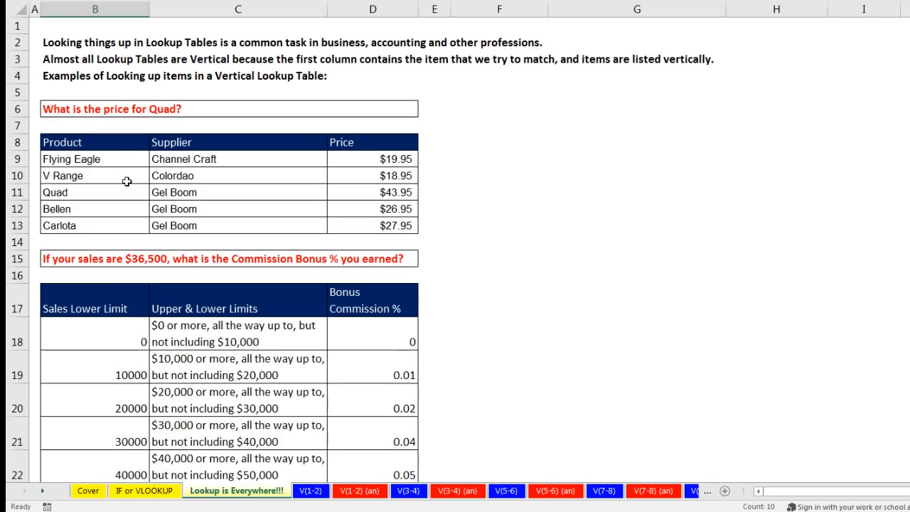
Highlight the product table's data, and open the V(1-2) sheet to review its notes on VLOOKUP arguments and exact match
drag(129, 160, 372, 225)
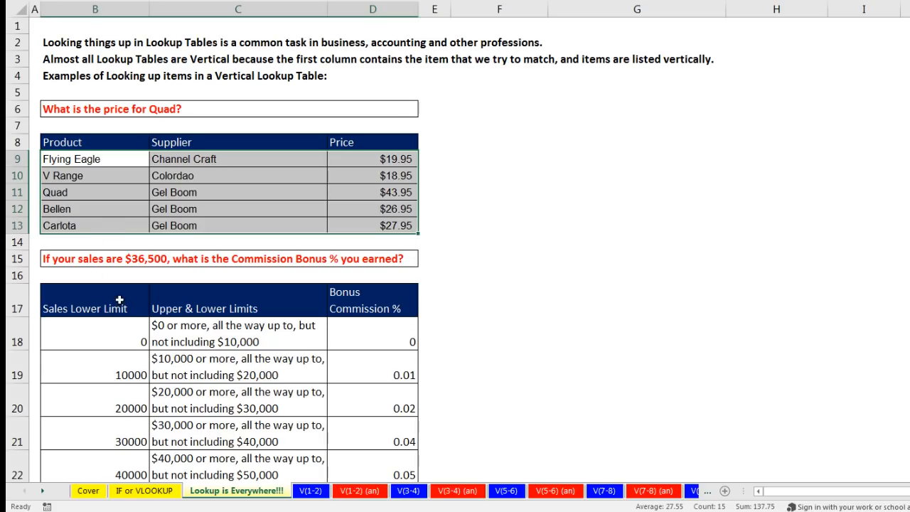
click(310, 491)
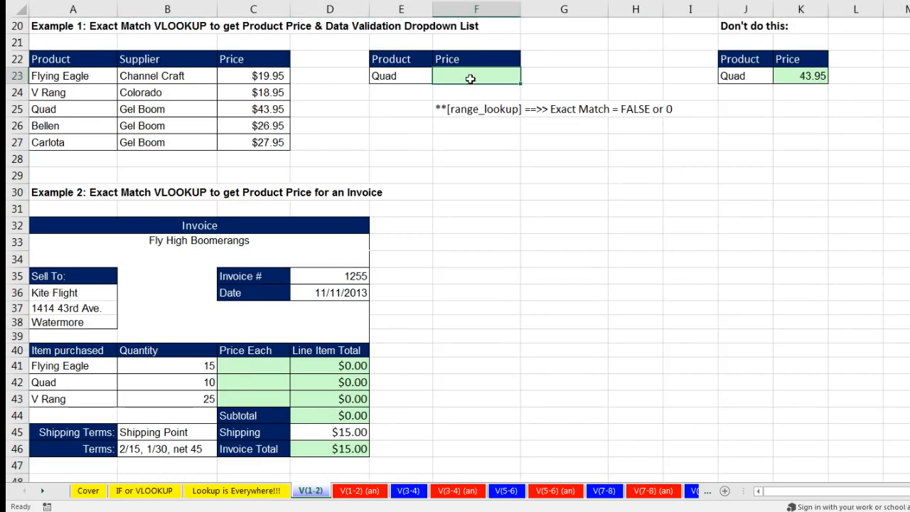
scroll(330, 185, up, 6)
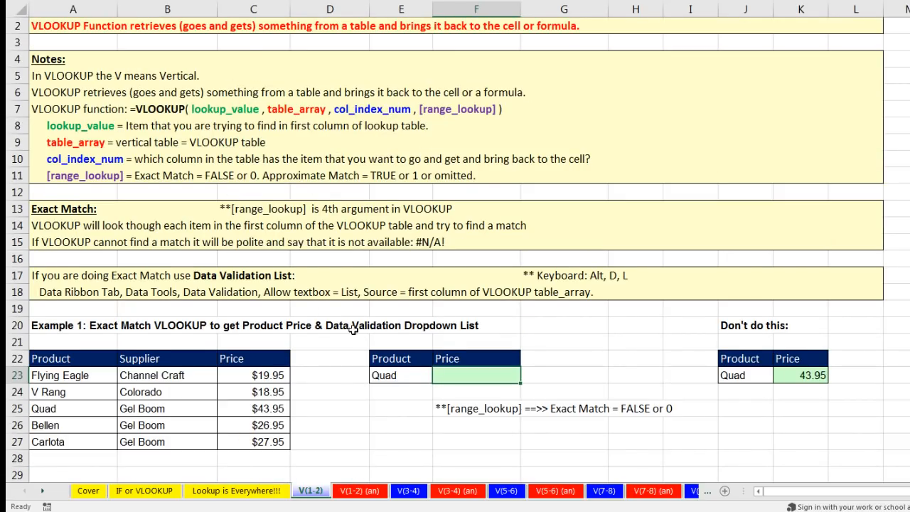
scroll(407, 356, down, 6)
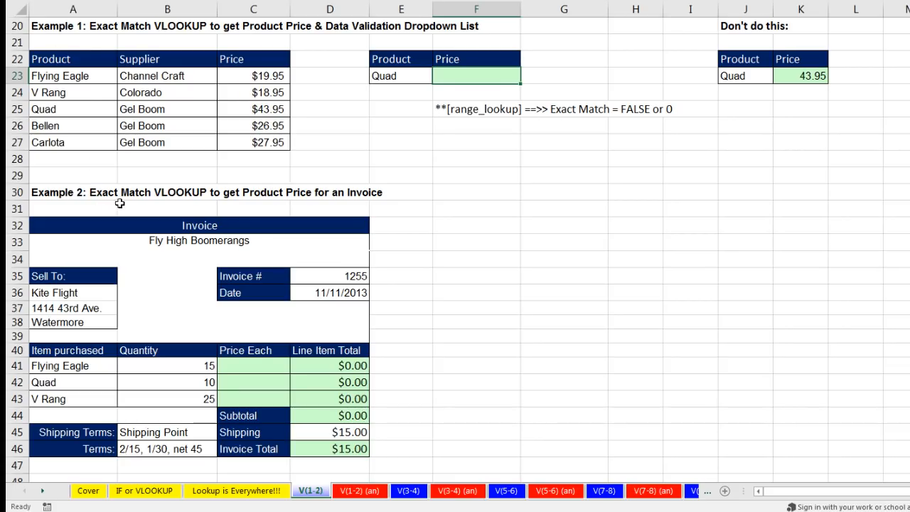
Highlight the Example 1 product table A22:C27 and go through its product, supplier and price cells
drag(48, 59, 254, 142)
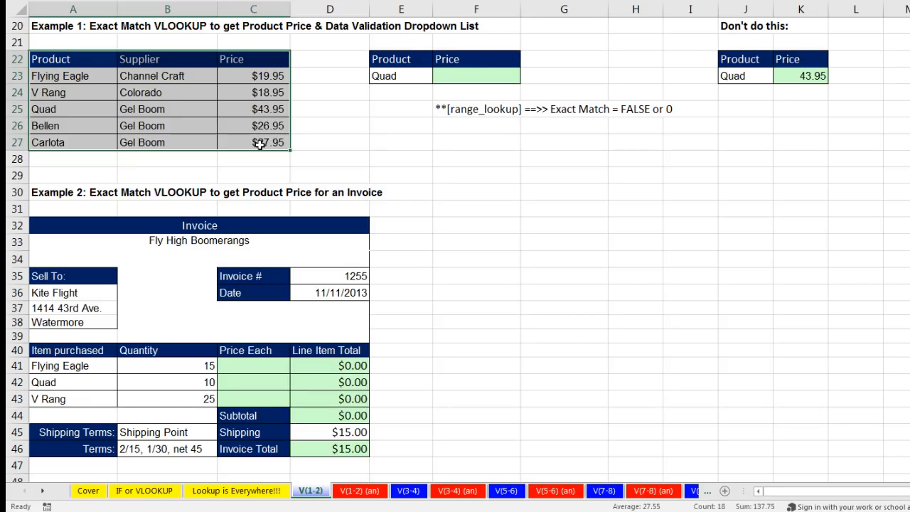
click(66, 76)
click(60, 94)
click(59, 111)
click(59, 129)
click(61, 142)
click(168, 78)
click(162, 94)
click(177, 106)
click(249, 76)
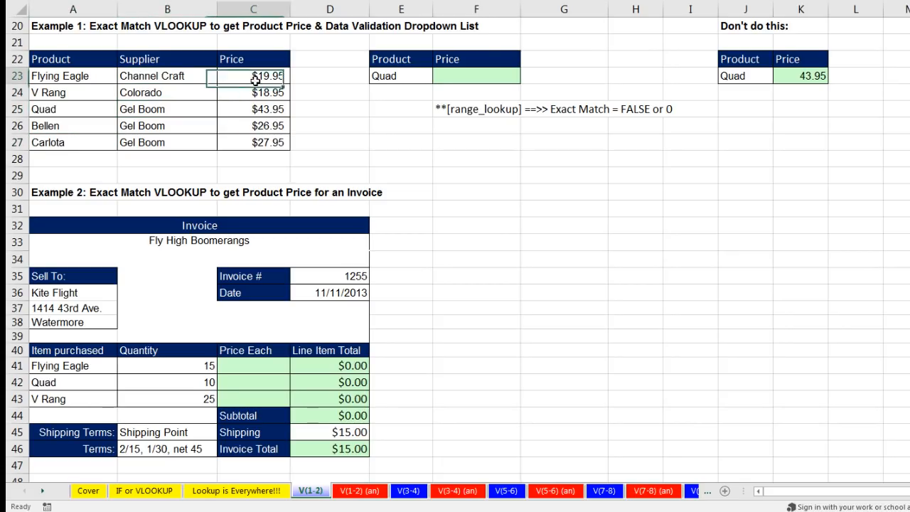
click(253, 92)
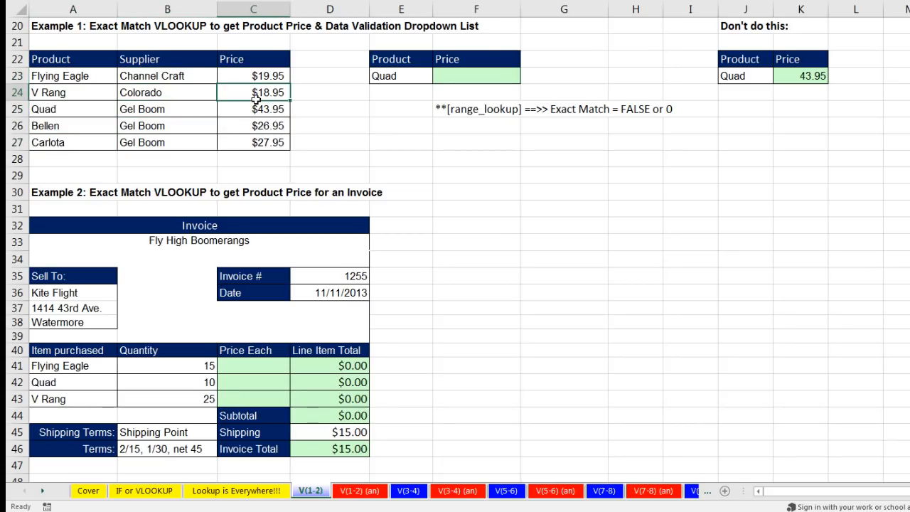
Start a VLOOKUP formula in price cell F23 with the product in E23 as the lookup value
click(468, 70)
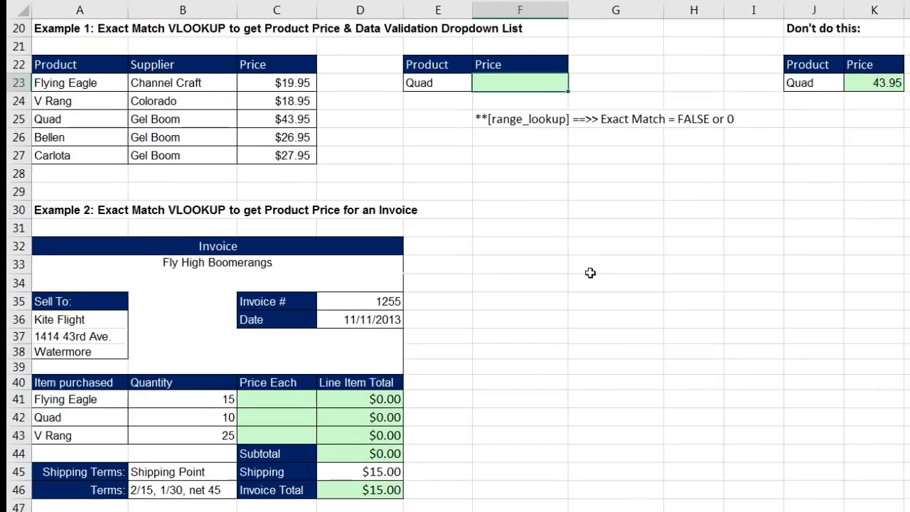
text(=)
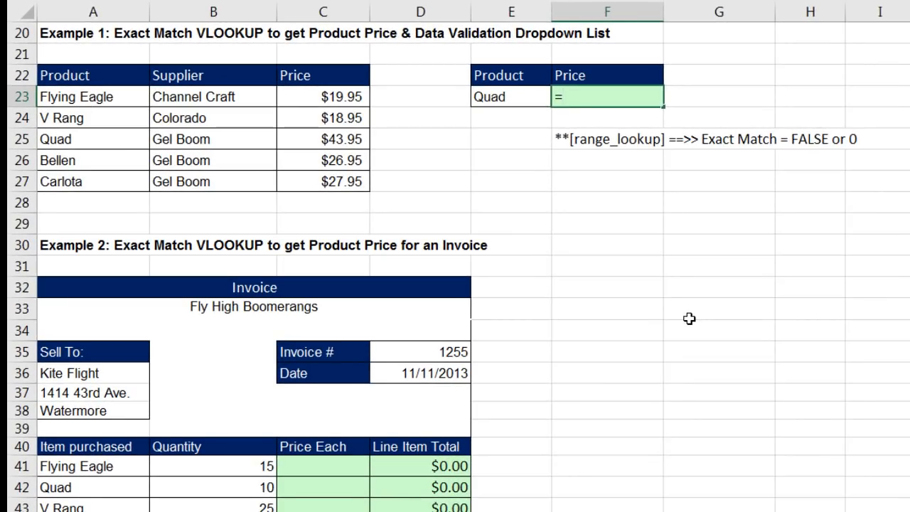
text(v)
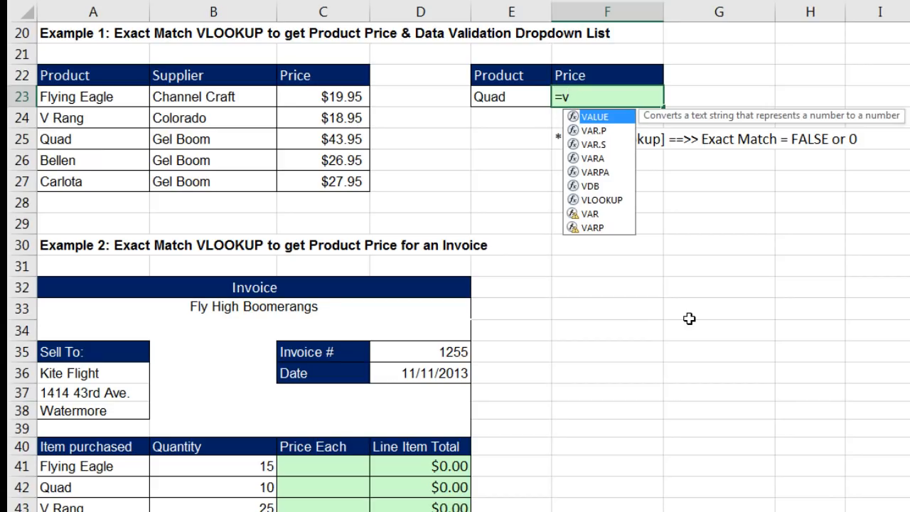
text(l)
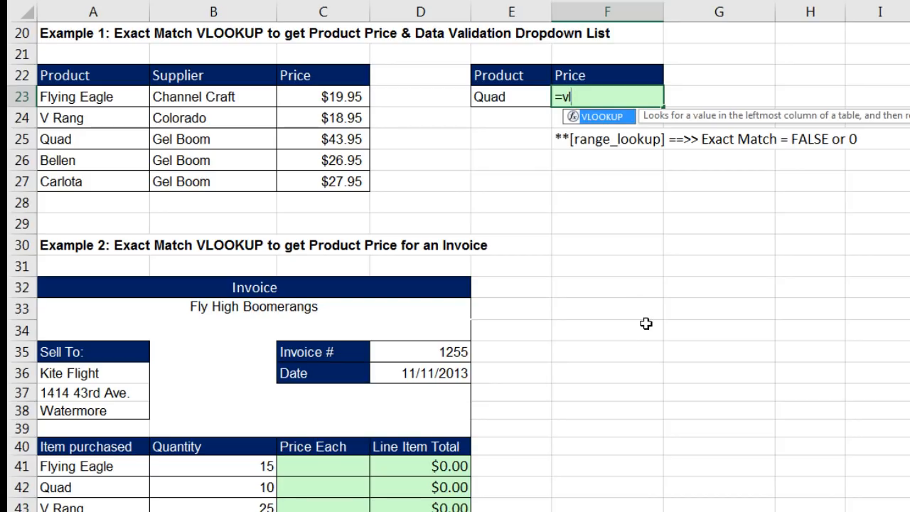
key(Tab)
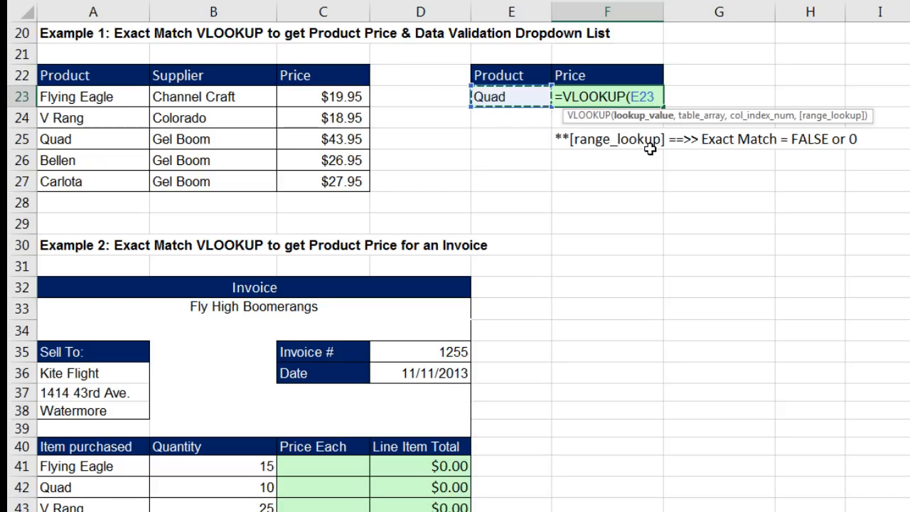
text(,)
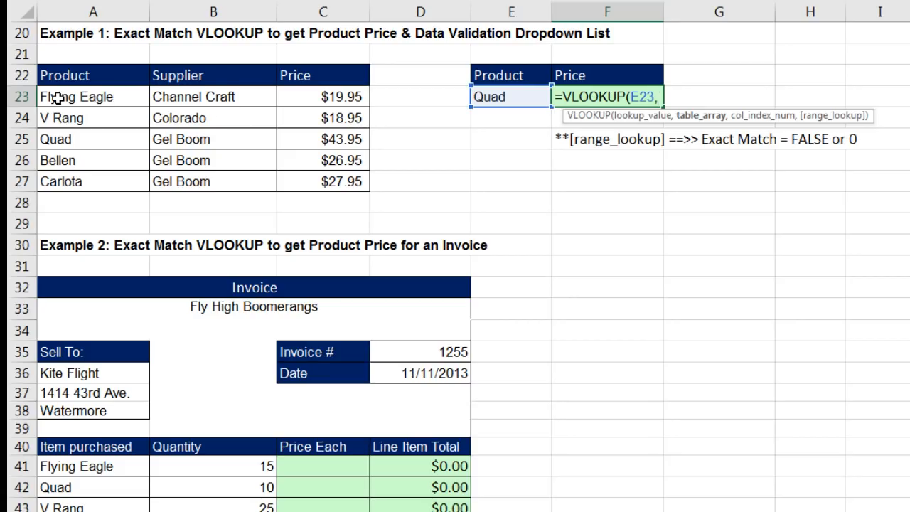
Set the formula's table array to A23:C27 and its column index number to 3
drag(58, 98, 75, 184)
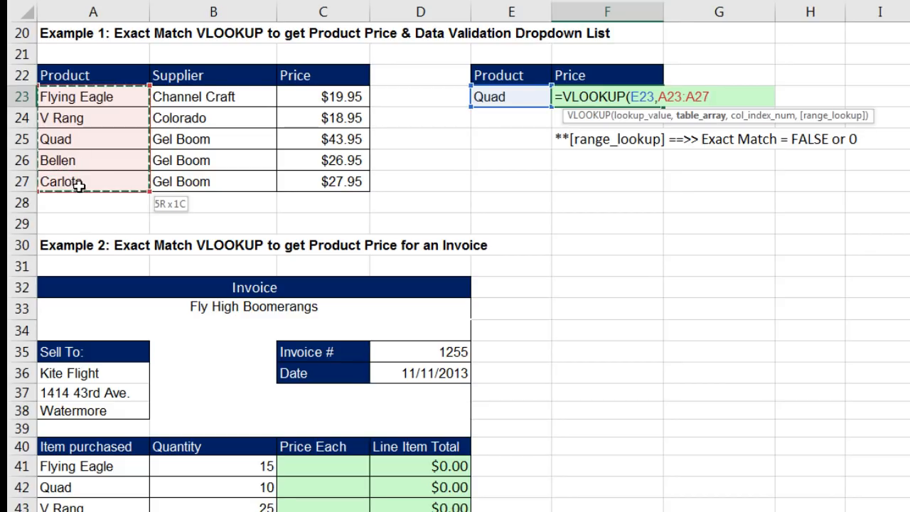
drag(146, 181, 203, 184)
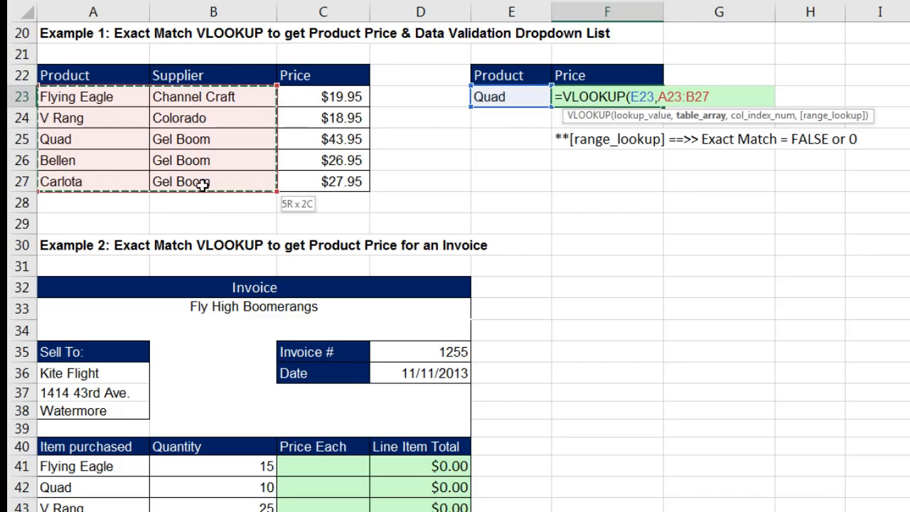
drag(264, 187, 330, 187)
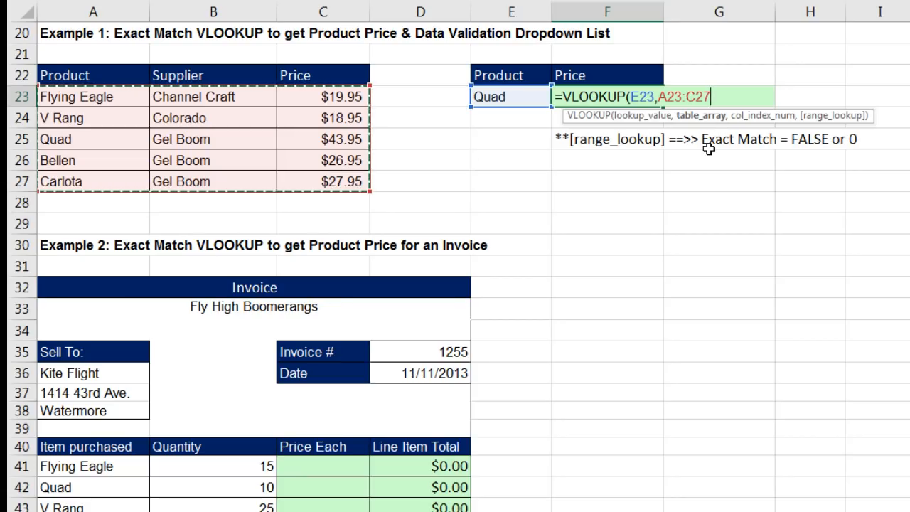
text(,3)
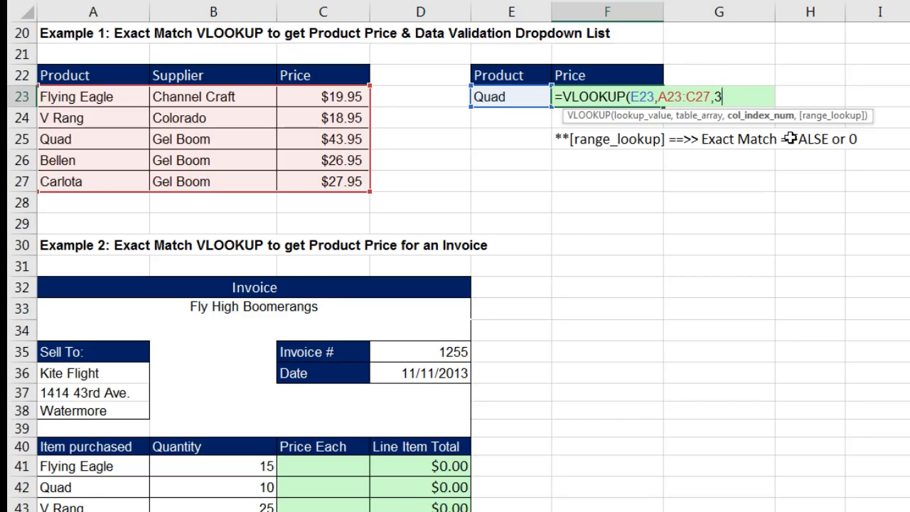
text(,)
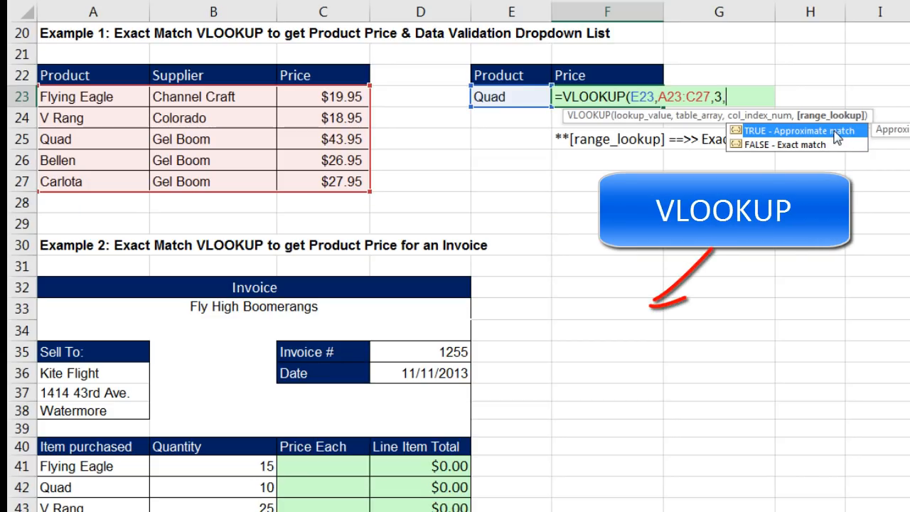
Compare the TRUE approximate match and FALSE exact match choices for the formula's range_lookup argument
click(792, 145)
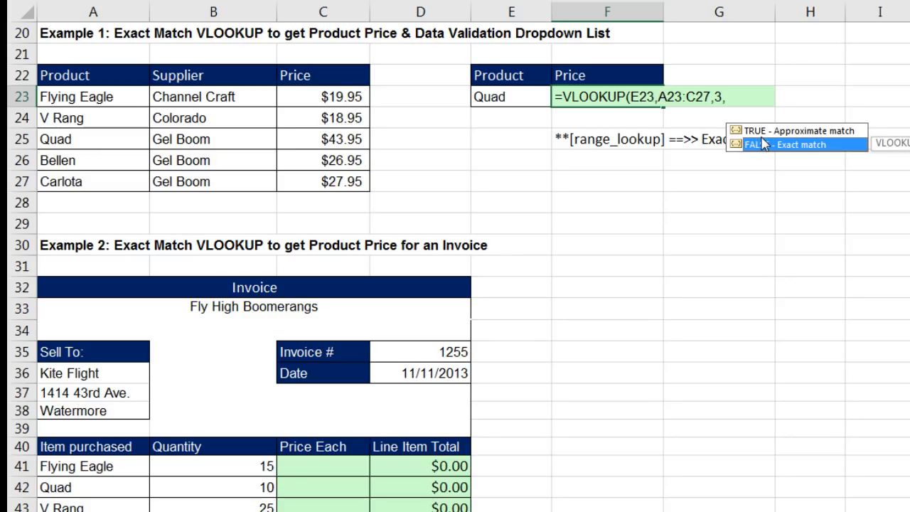
key(Up)
key(Down)
click(760, 133)
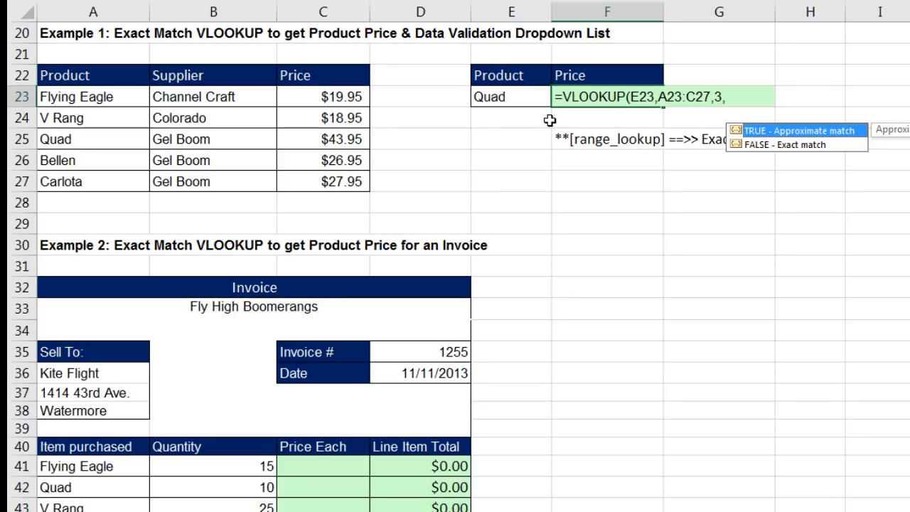
click(750, 146)
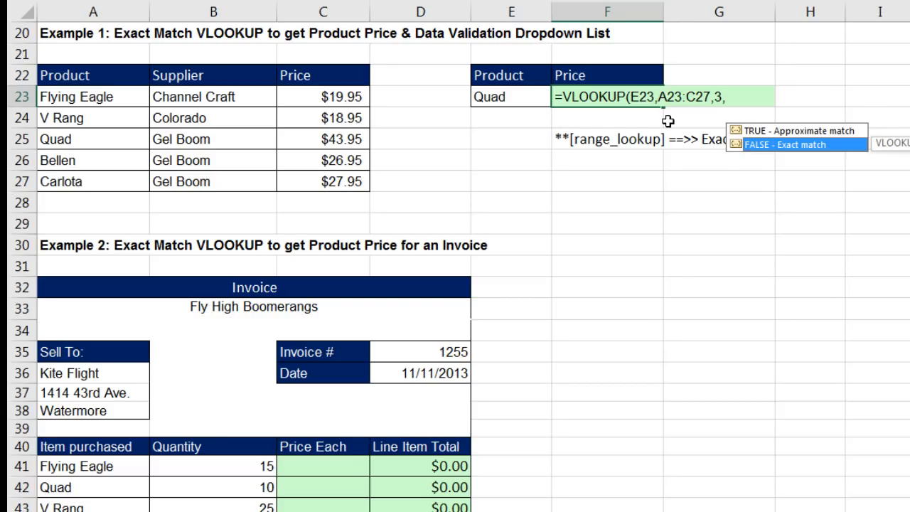
click(743, 95)
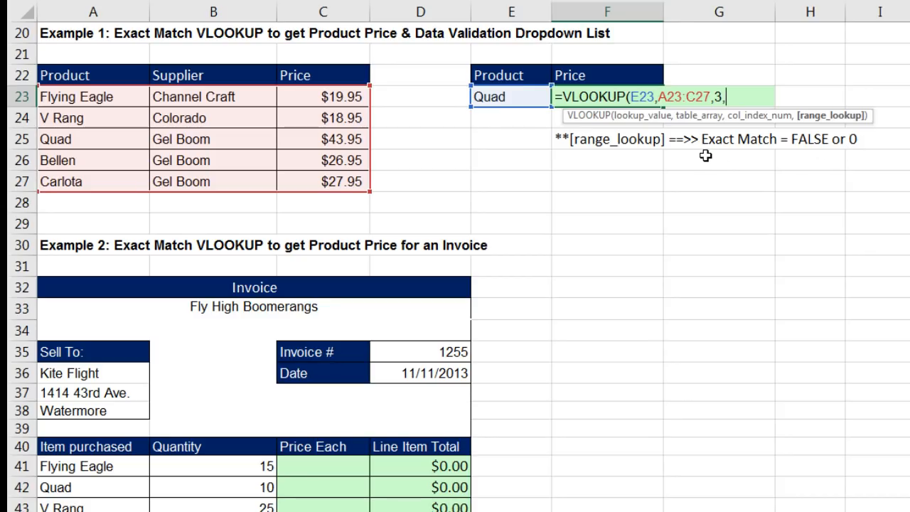
key(BackSpace)
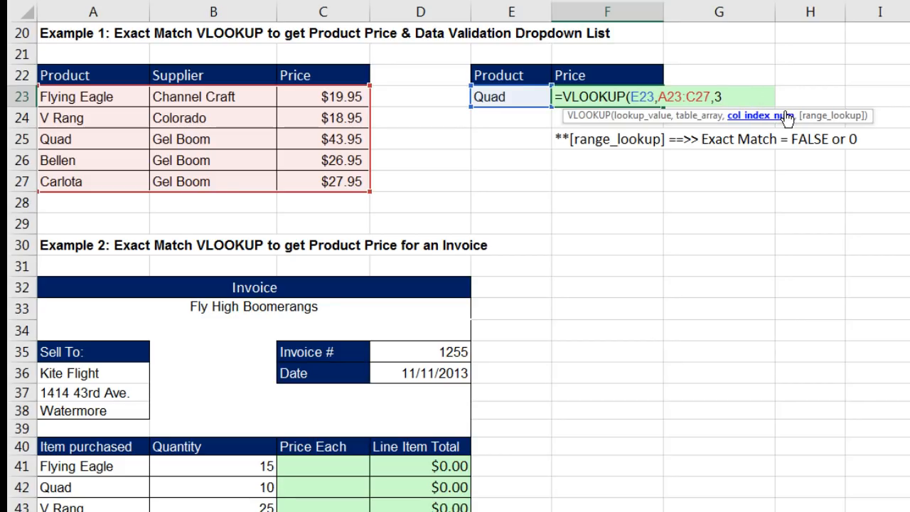
text(,)
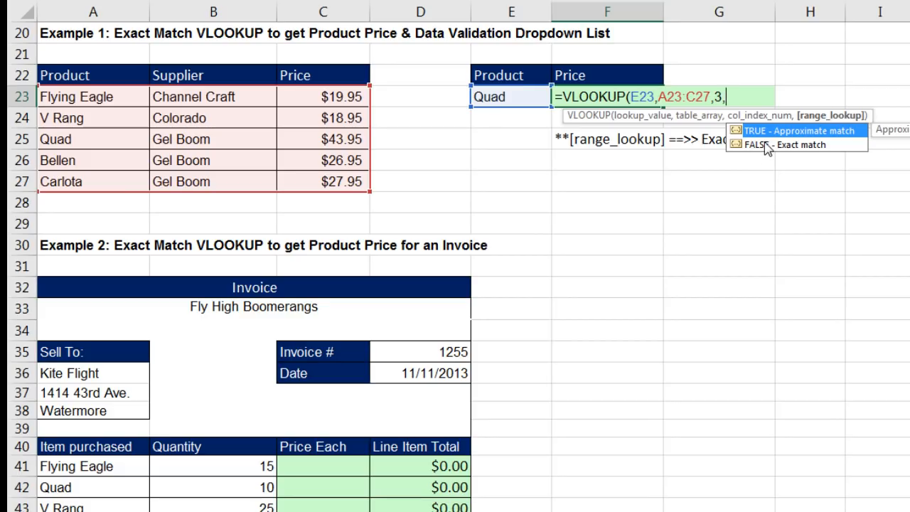
Try FALSE as the range_lookup argument of the VLOOKUP in F23, and clear it again
double_click(766, 145)
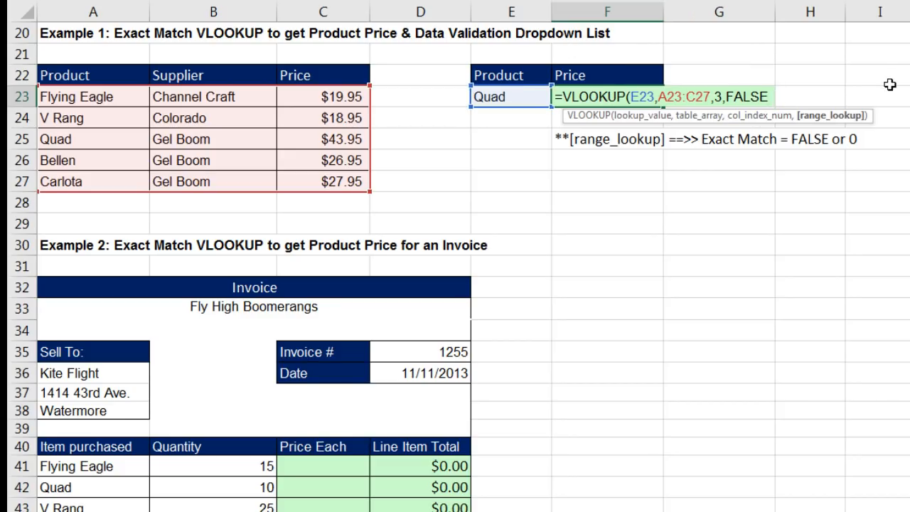
key(BackSpace)
key(BackSpace)
key(BackSpace)
key(BackSpace)
key(BackSpace)
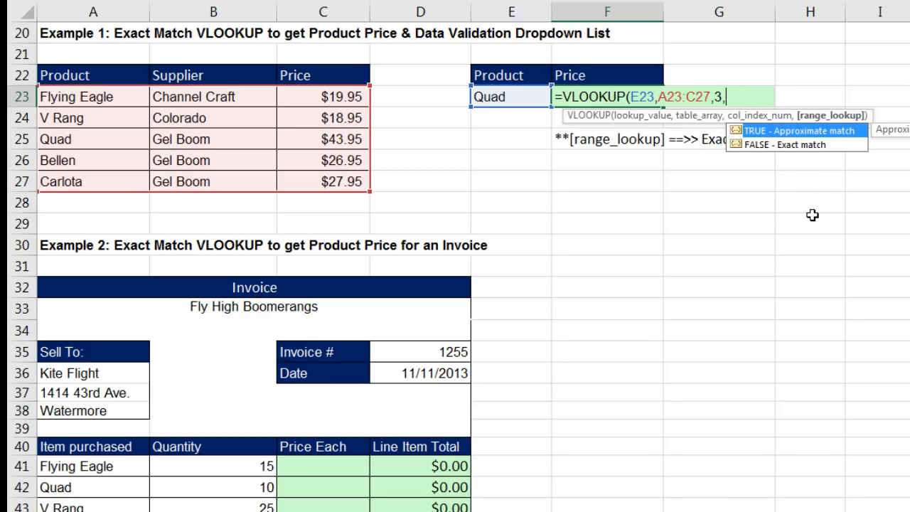
Complete the VLOOKUP in F23 with 0 as the exact match argument
text(0)
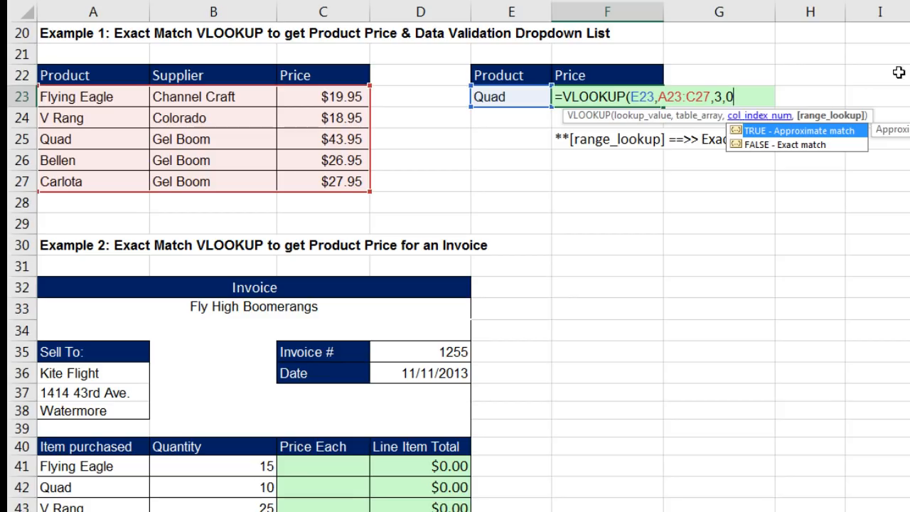
text())
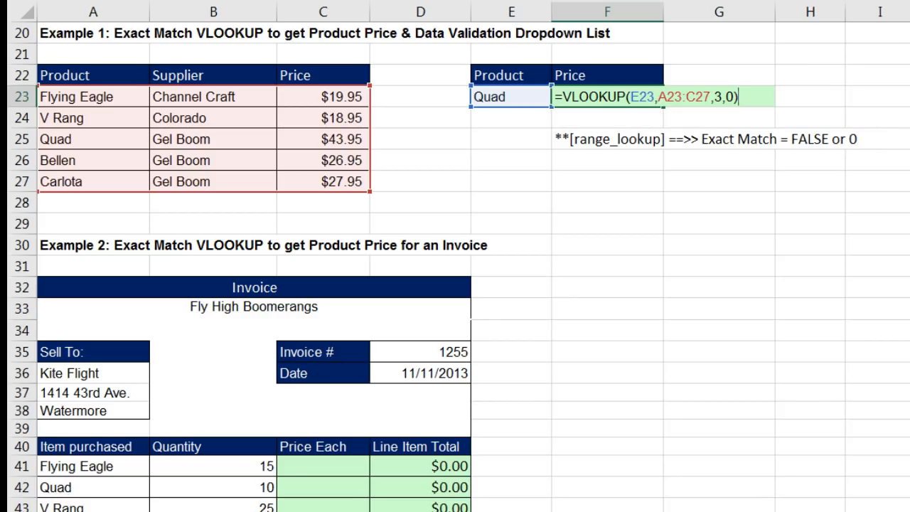
key(Return)
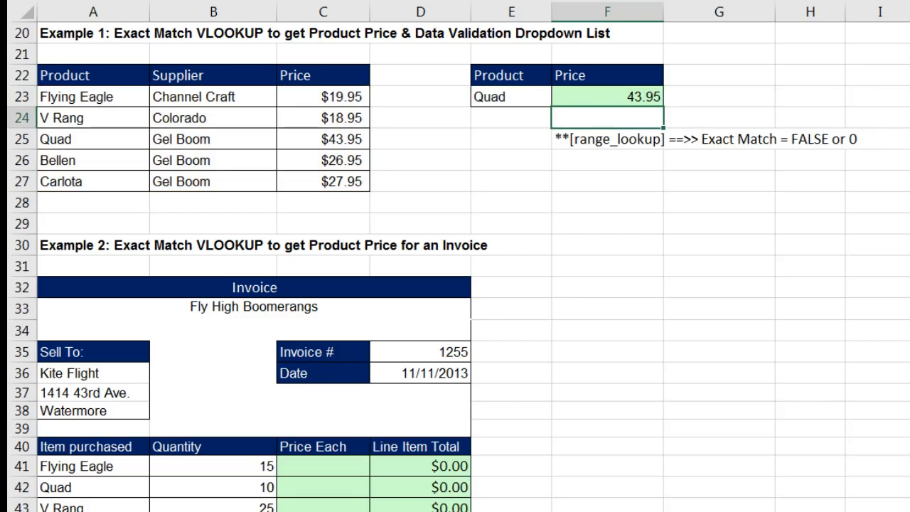
Change the lookup product in E23 to V Rang
click(500, 96)
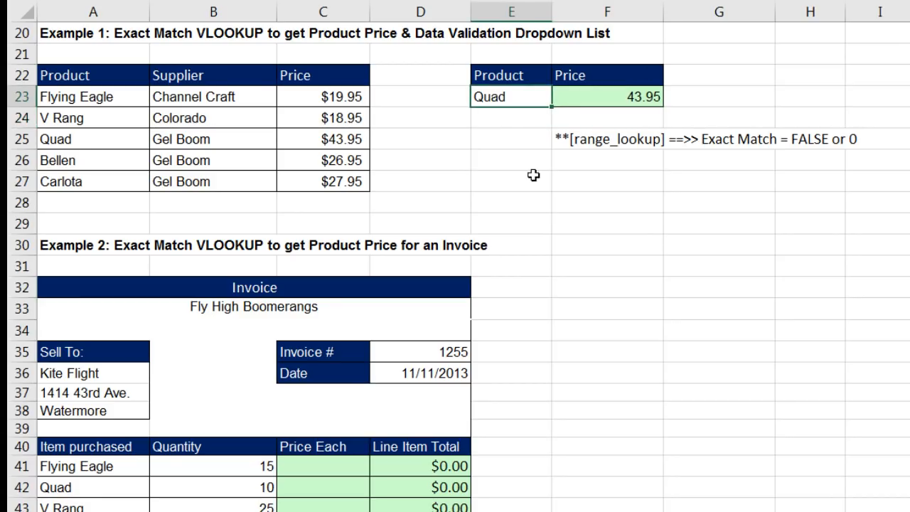
text(V )
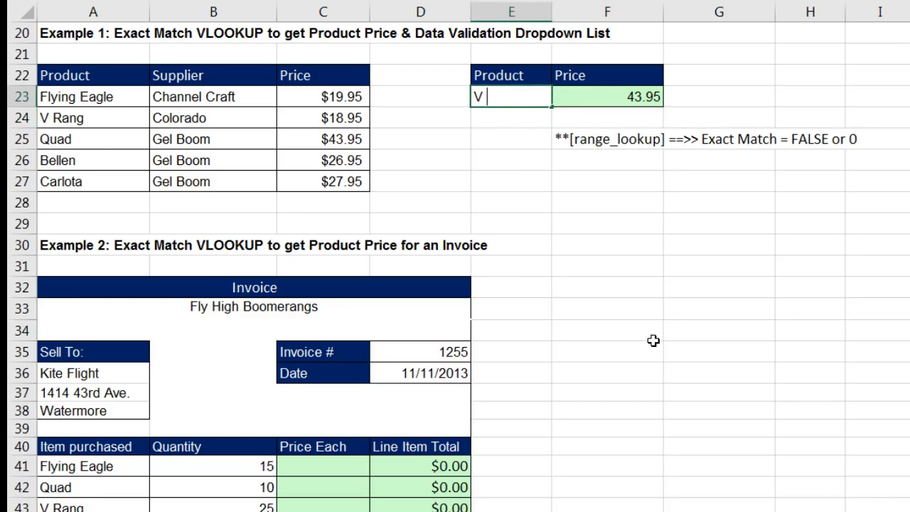
text(Rang)
key(Return)
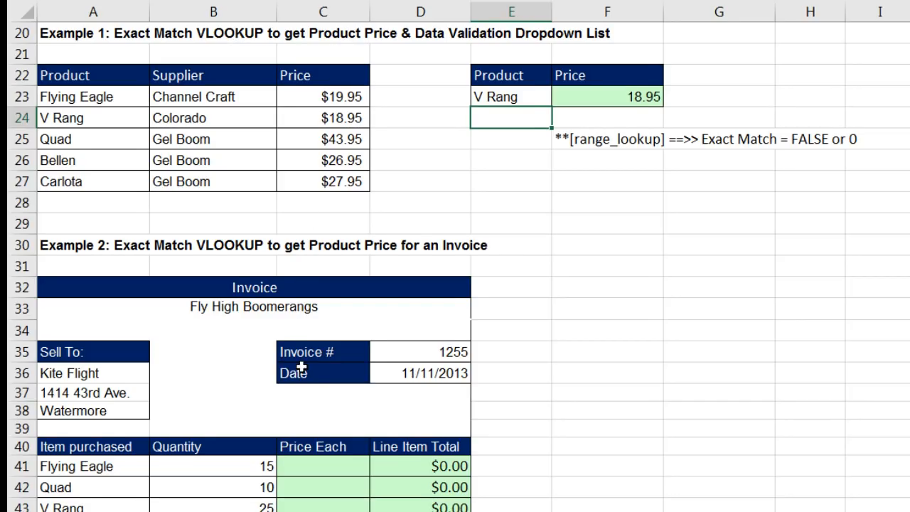
Start a VLOOKUP formula in the invoice's Price Each cell C41 with A41 as the lookup value
scroll(287, 421, down, 1)
scroll(287, 421, down, 1)
click(261, 393)
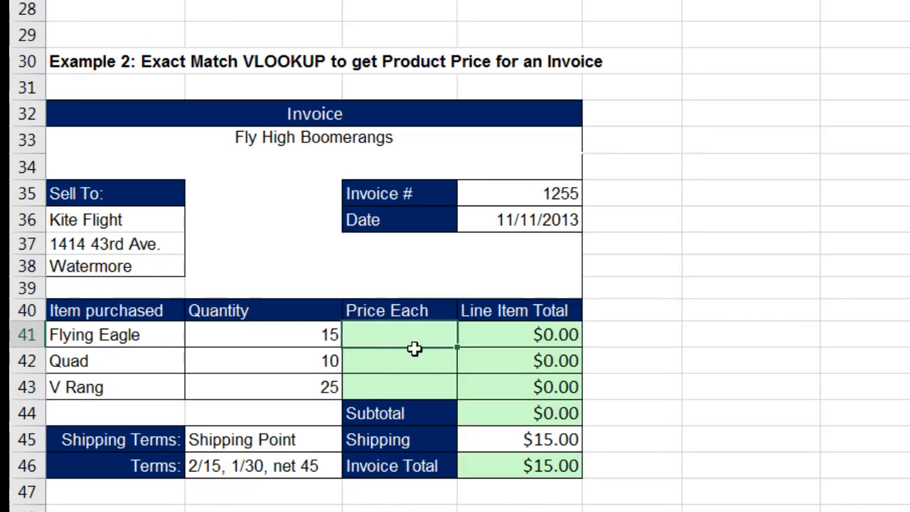
text(=vl)
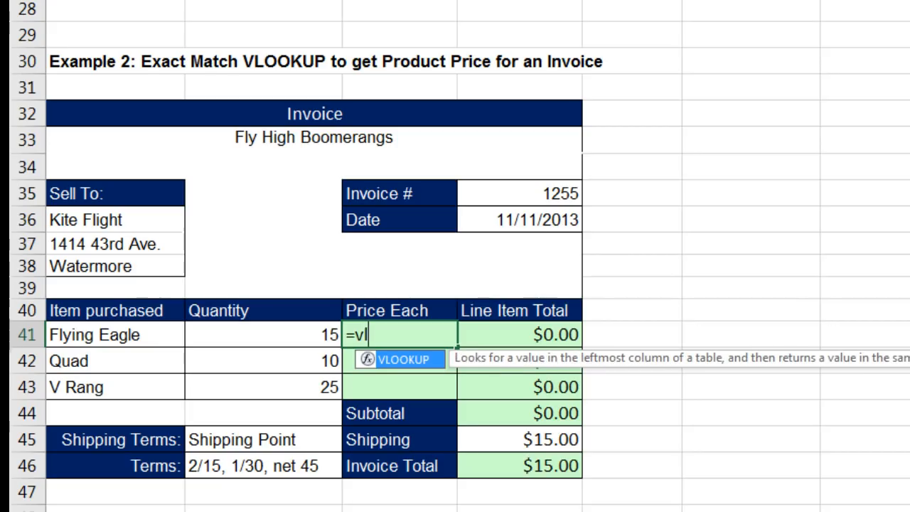
key(Tab)
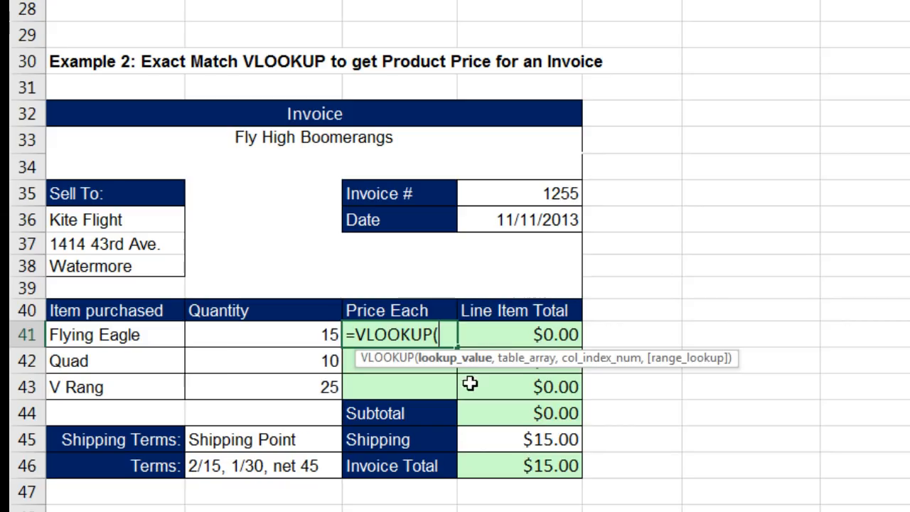
key(Left)
key(Left)
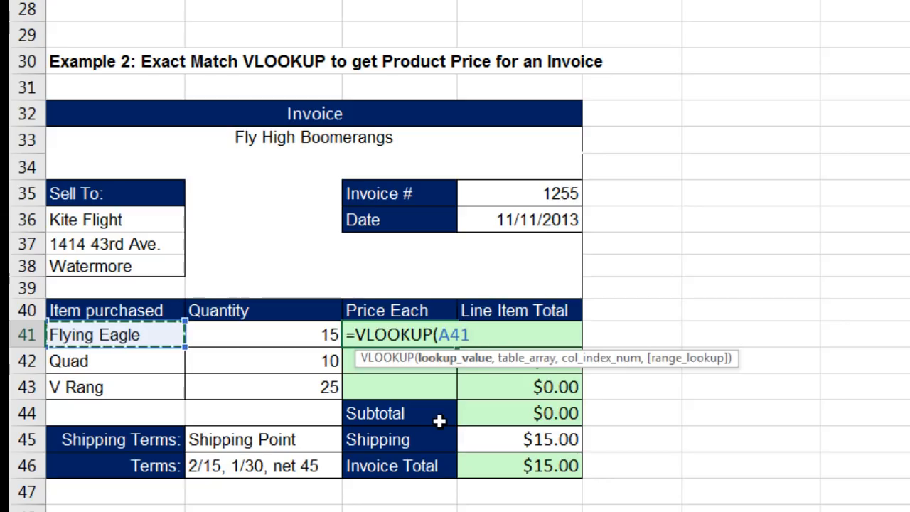
text(,)
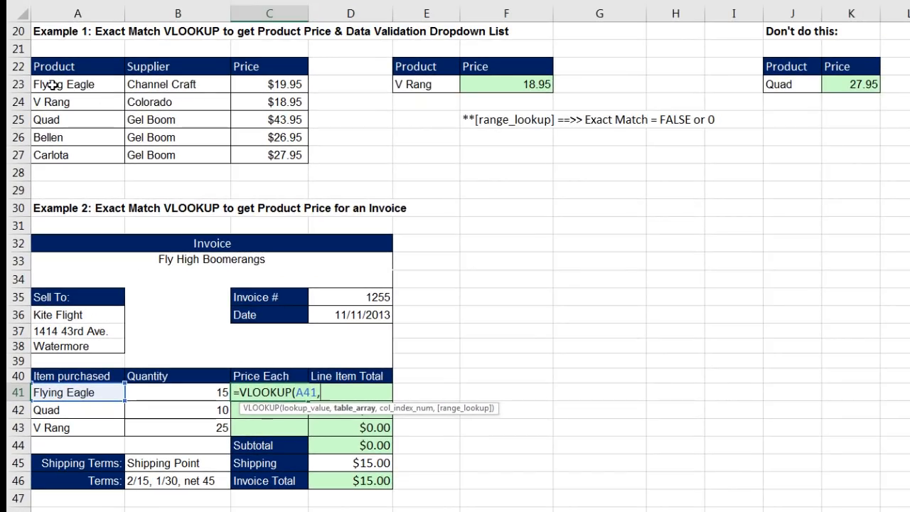
Add the product table as the absolute table_array $A$23:$C$27 and 3 as the column index in the C41 formula
drag(53, 84, 257, 152)
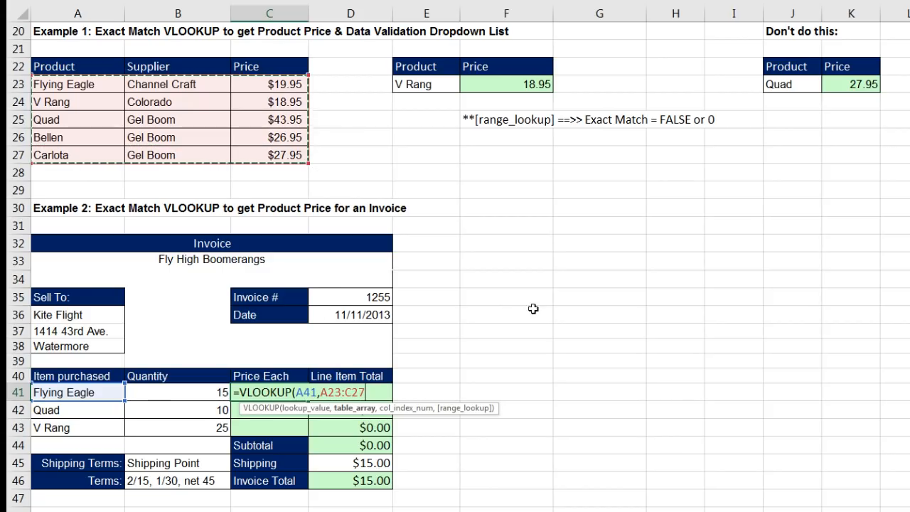
key(F4)
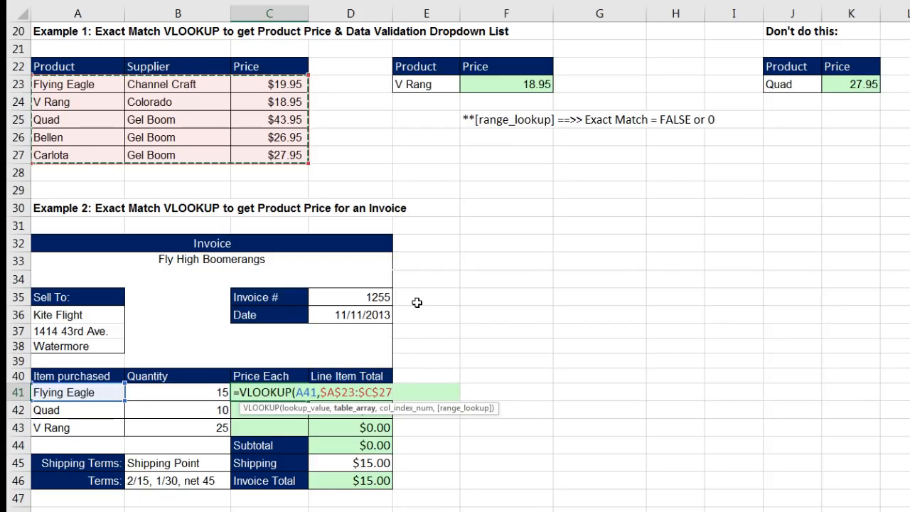
text(,3)
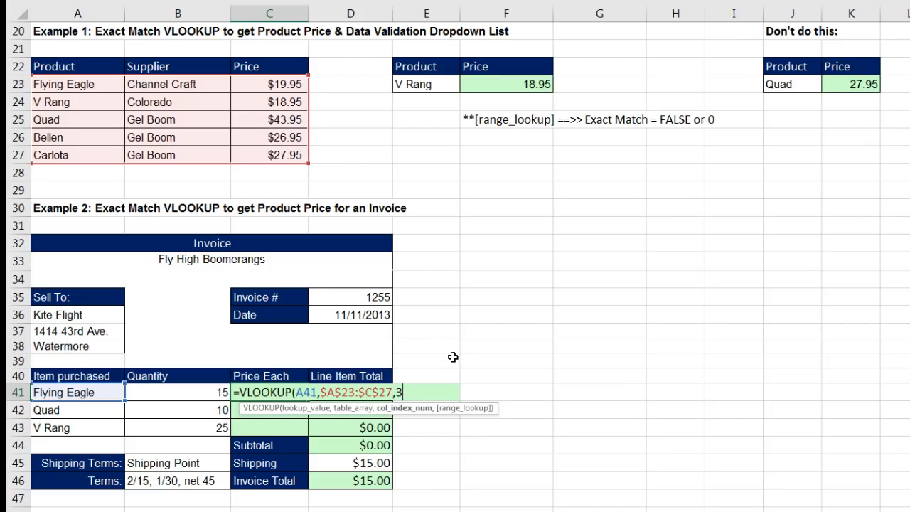
Finish the C41 VLOOKUP with 0 for exact match and copy the formula down to C43
text(,)
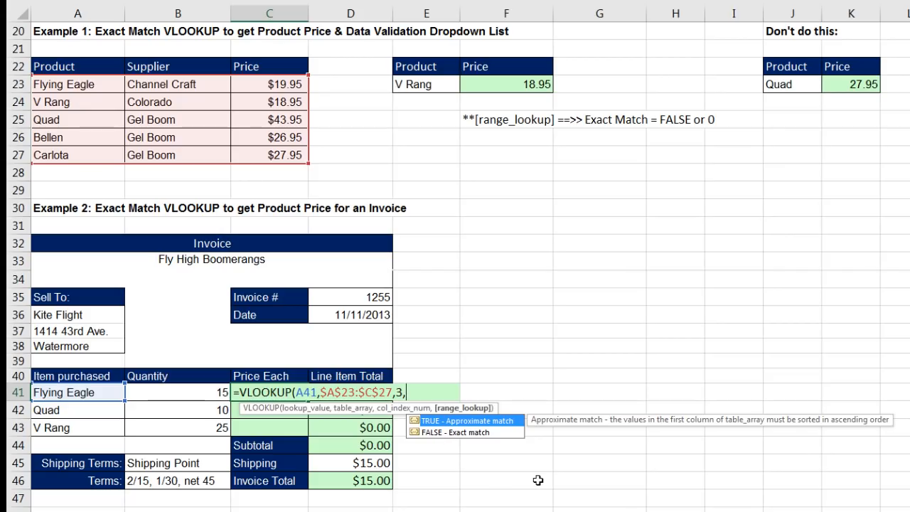
text())
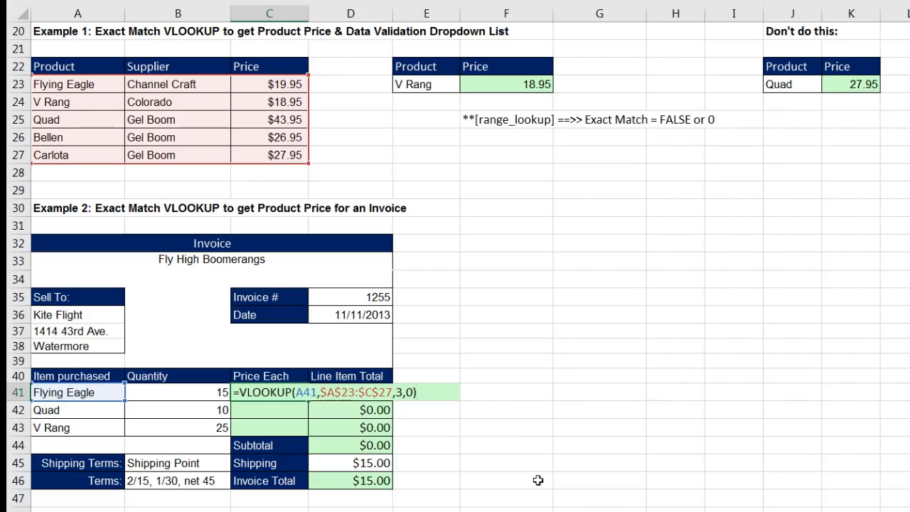
key(ctrl+Return)
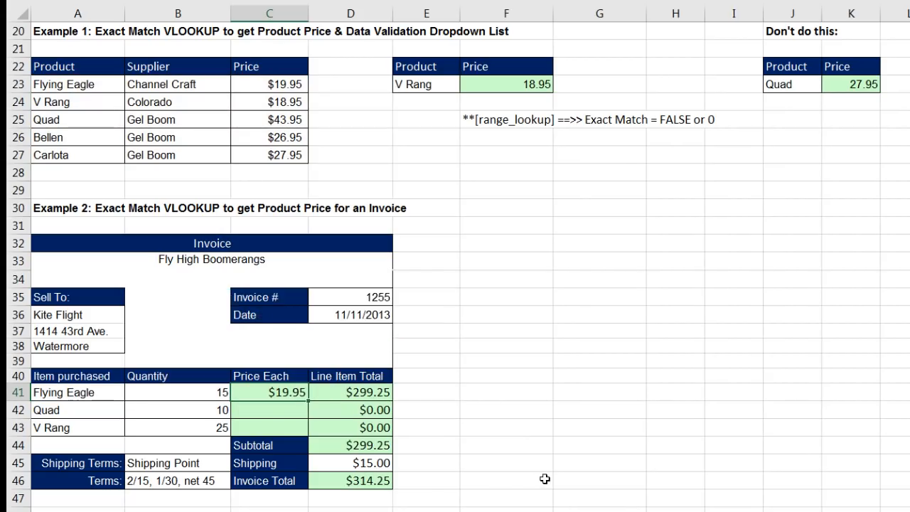
drag(309, 402, 304, 429)
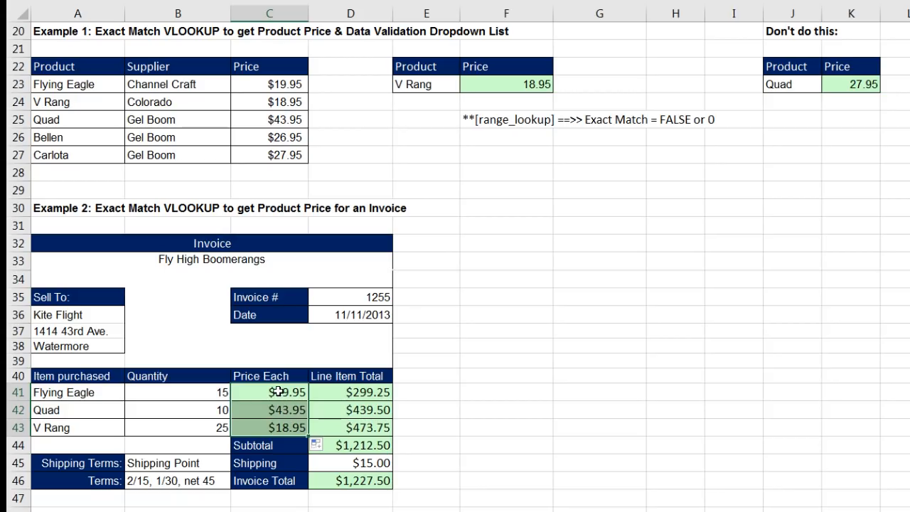
click(276, 428)
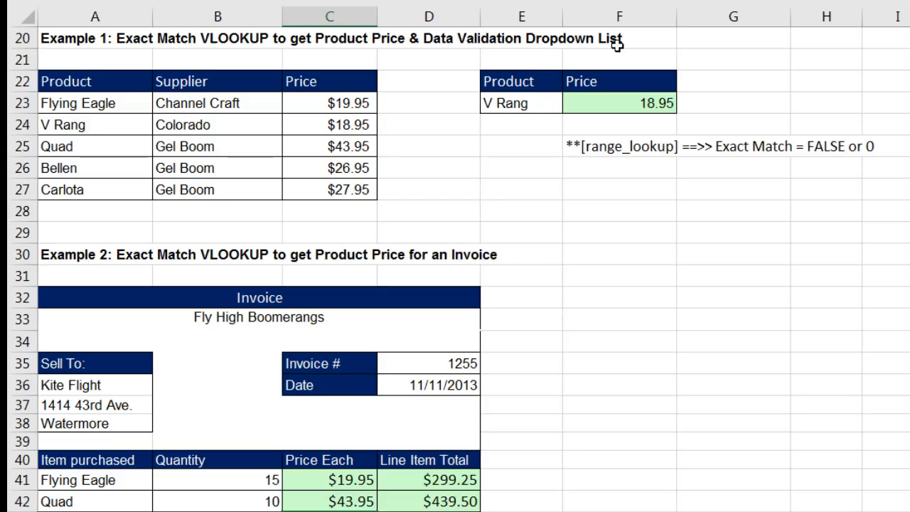
Enter Quad followed by a trailing space as the lookup product in E23
click(514, 100)
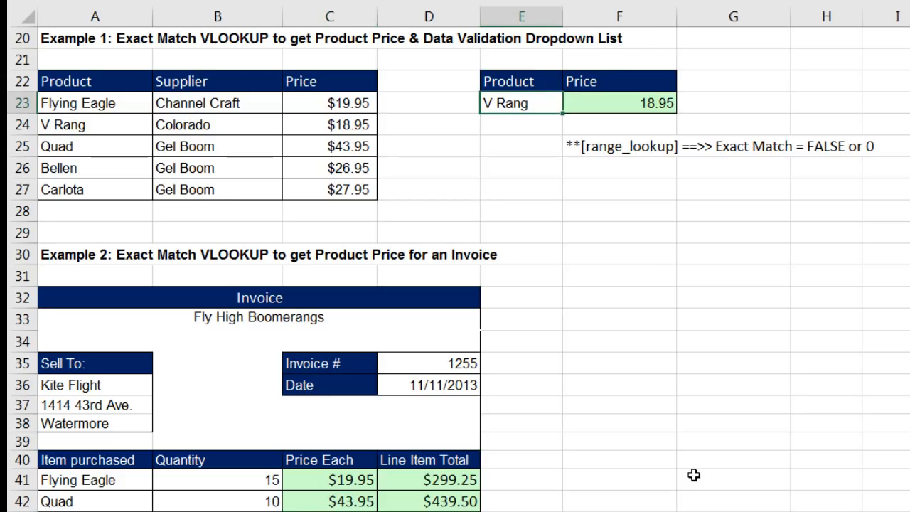
text(Quad)
key(Return)
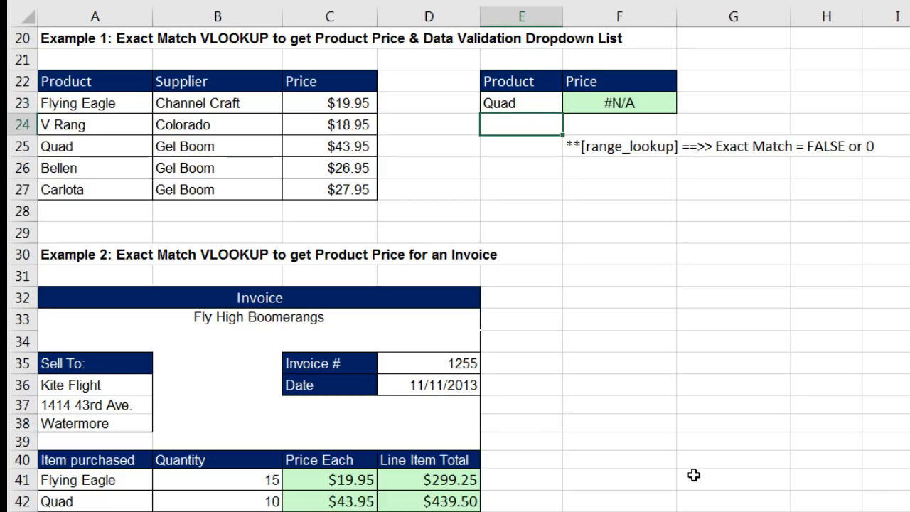
Inspect the VLOOKUP formula in F23 and its cell references for the cause of the lookup error
click(632, 105)
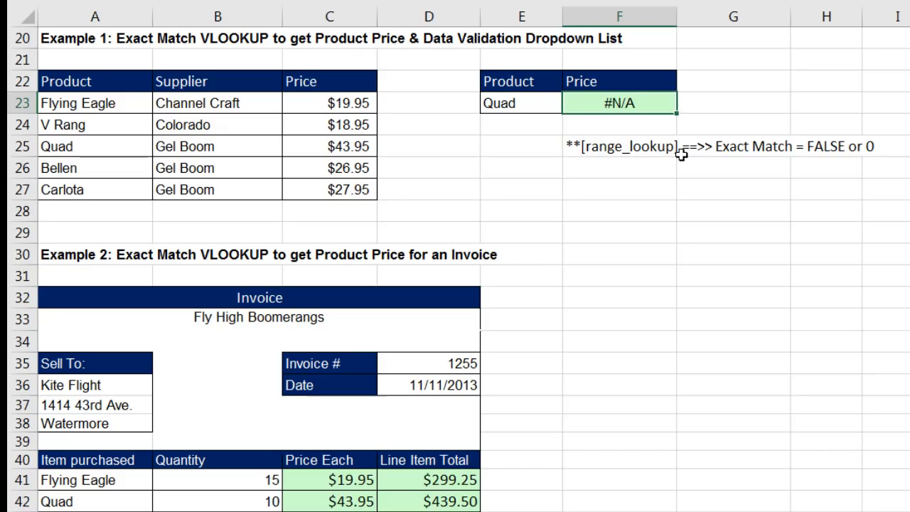
key(F2)
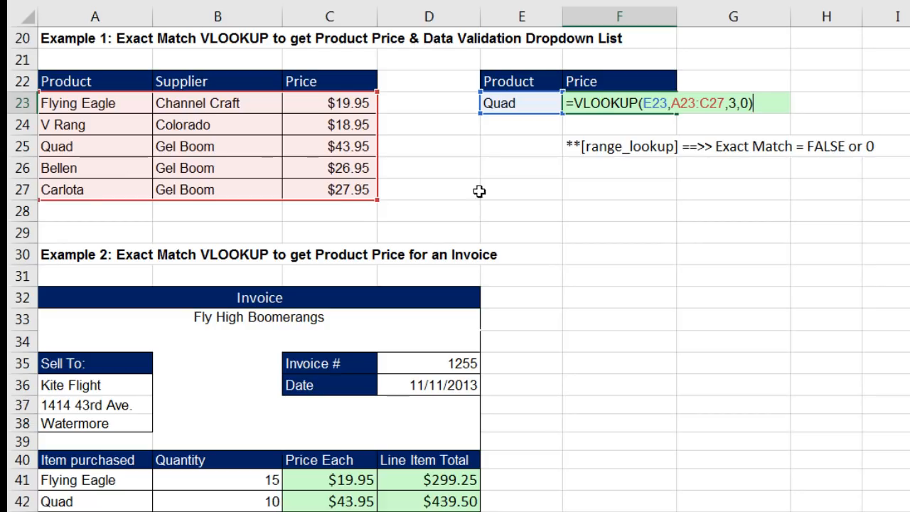
key(Return)
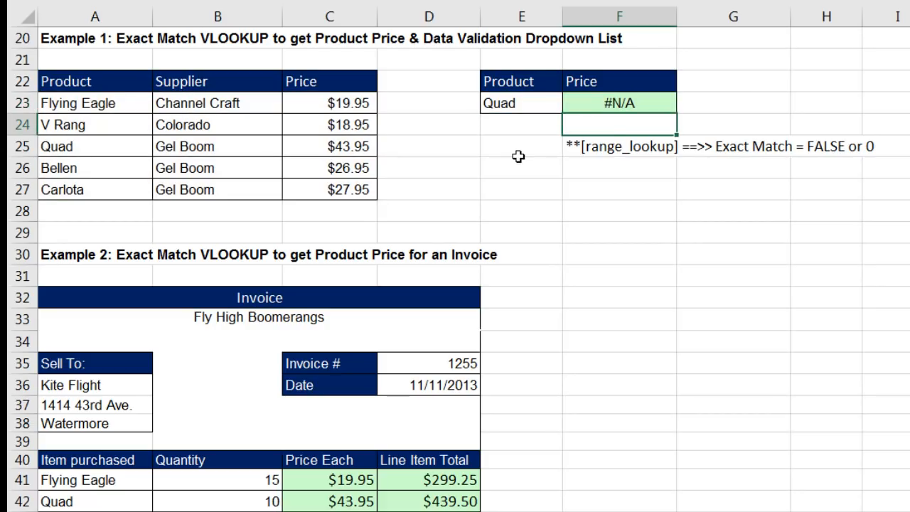
Remove the trailing space after Quad in E23
click(544, 103)
key(F2)
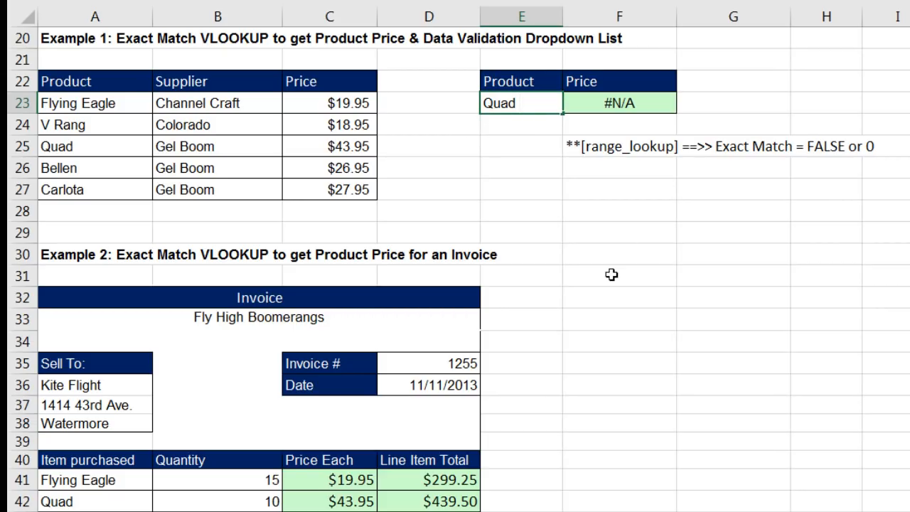
key(BackSpace)
key(Return)
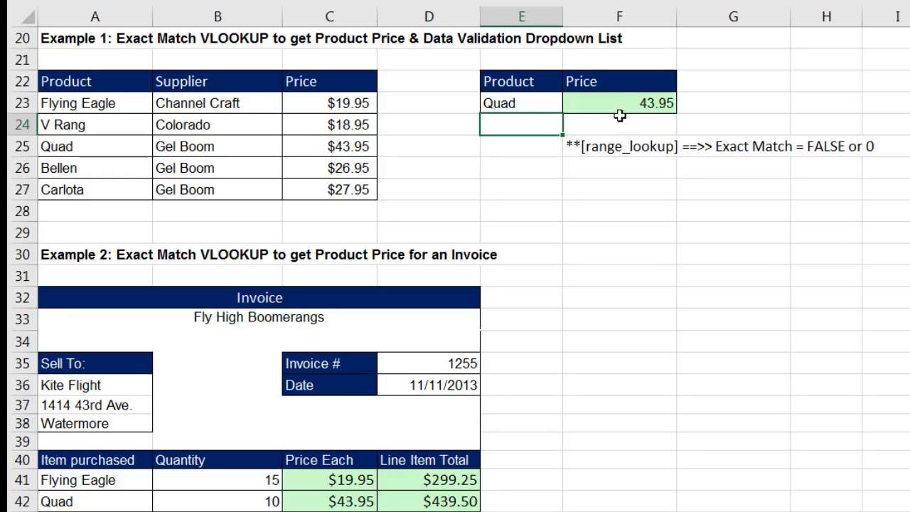
Review the lookup cell and table range used by the F23 formula, and highlight the product names in A23:A27
click(541, 105)
double_click(582, 104)
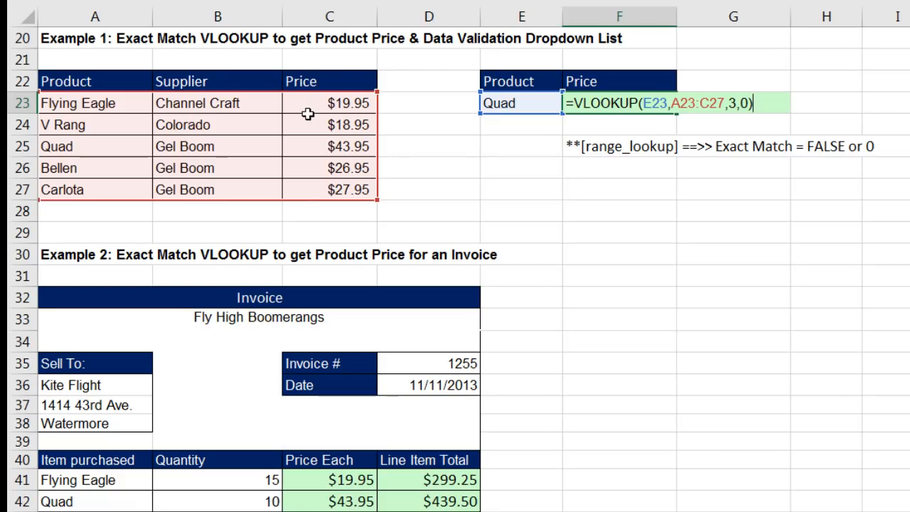
key(ctrl+Return)
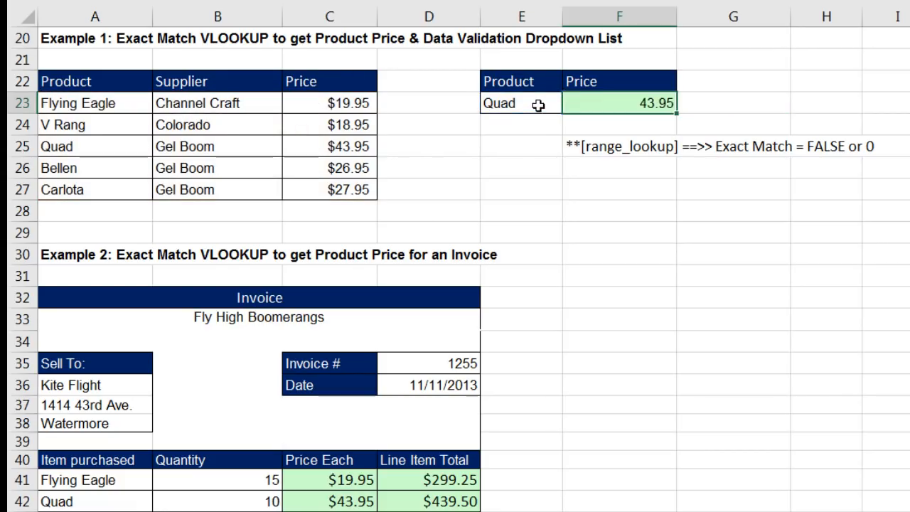
click(538, 105)
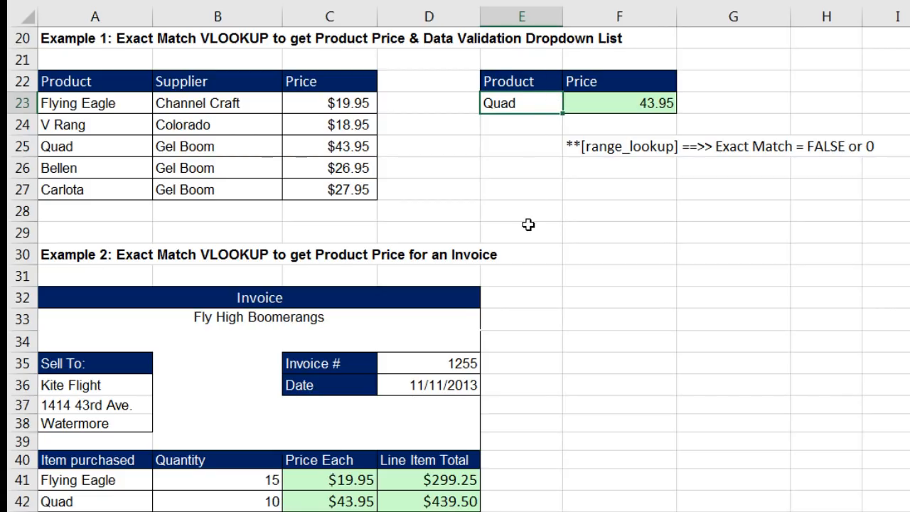
drag(78, 103, 83, 189)
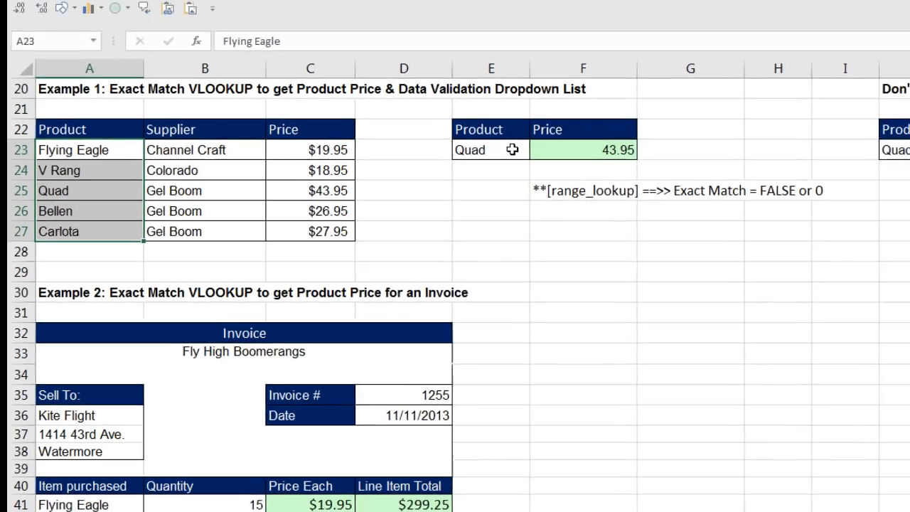
Open Data Validation for the lookup product cell E23 and allow only values from a List
click(512, 149)
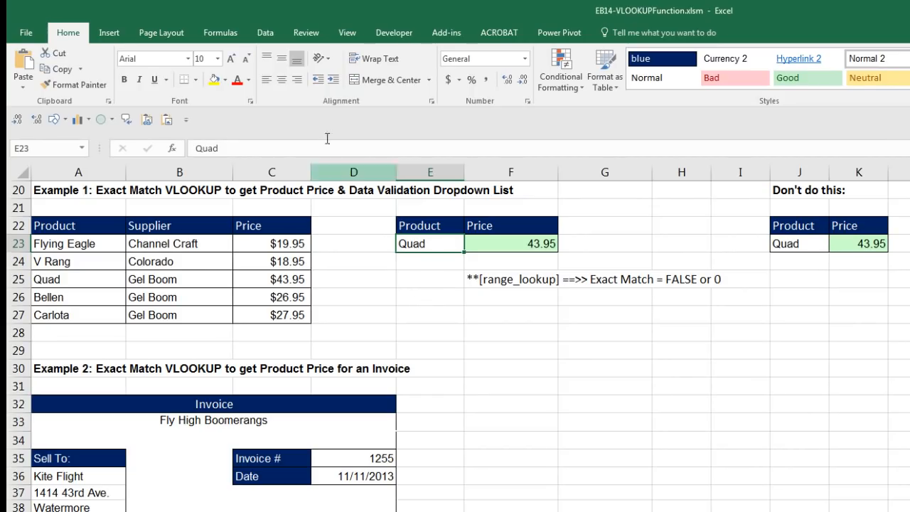
click(265, 32)
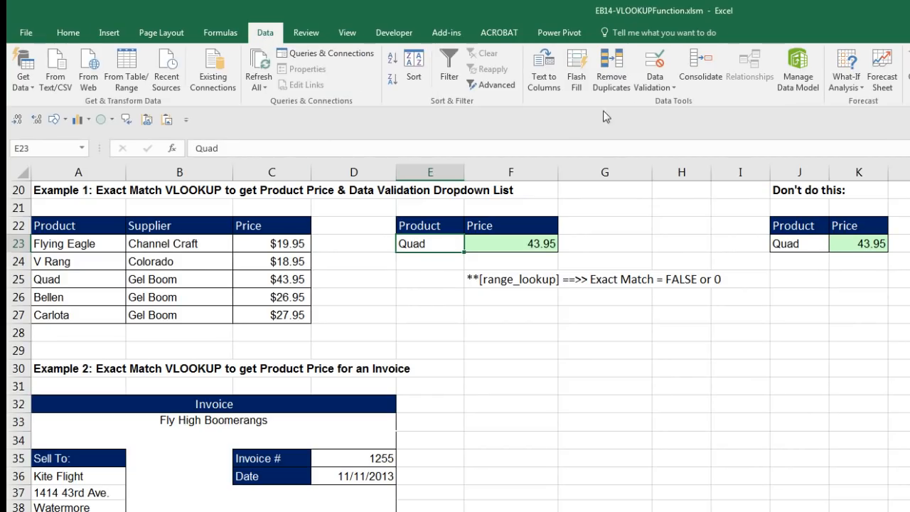
click(660, 68)
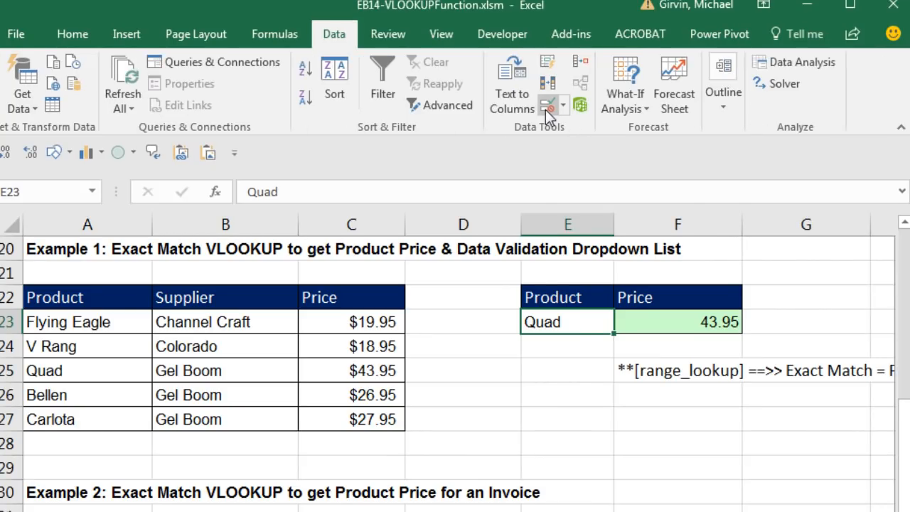
click(849, 7)
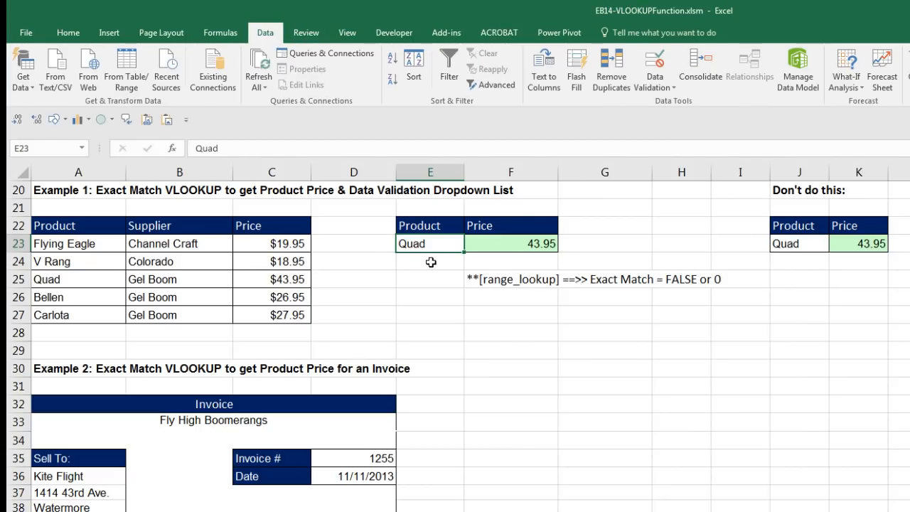
click(655, 61)
drag(658, 327, 389, 284)
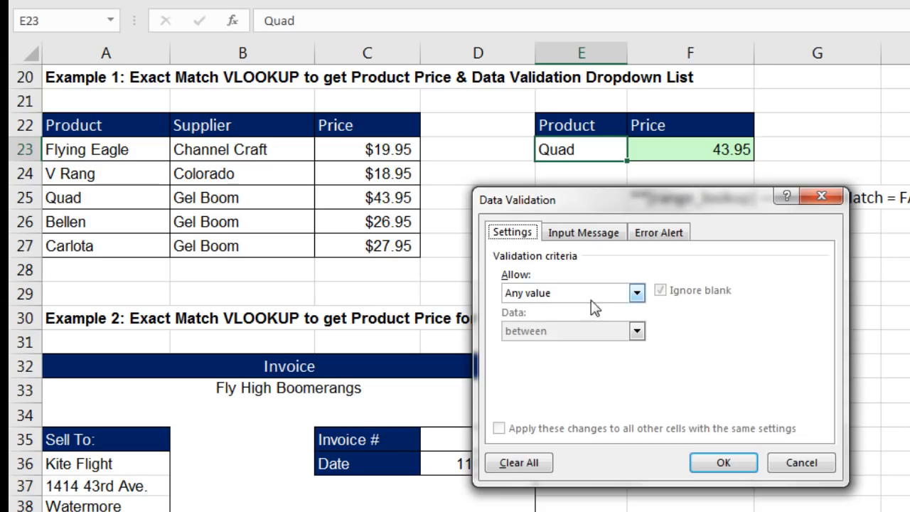
click(635, 293)
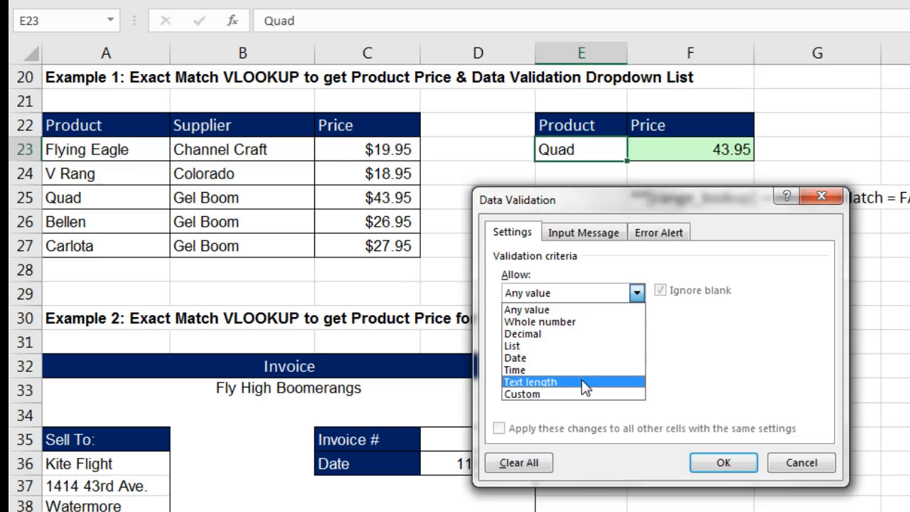
click(513, 346)
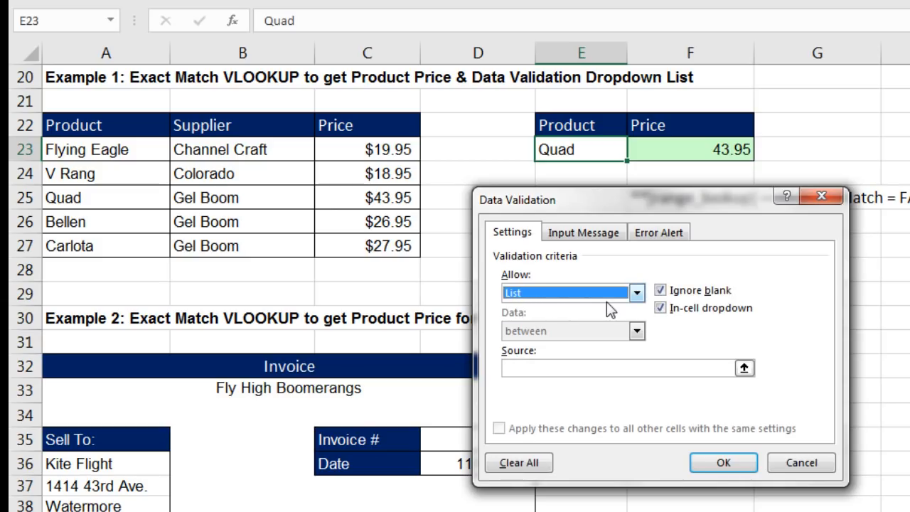
Use the product names in A23:A27 as the list source for E23, and choose V Rang from the resulting dropdown
click(519, 367)
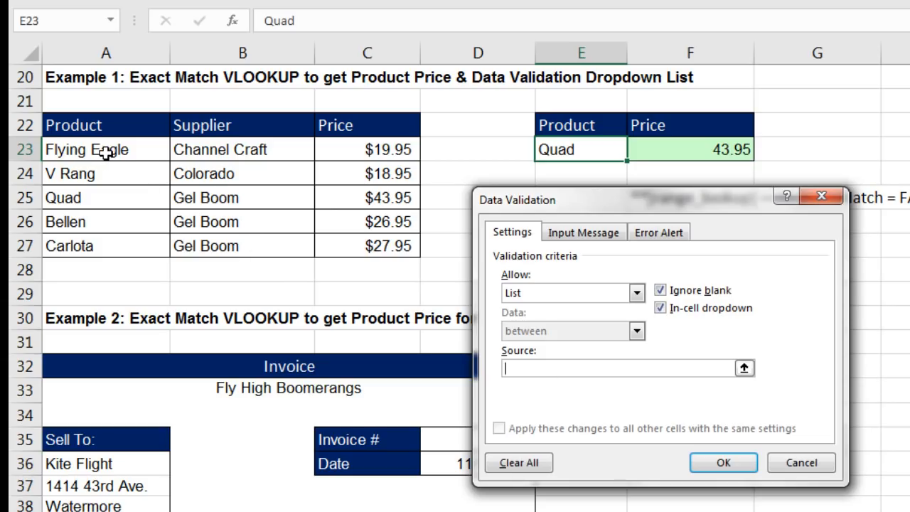
drag(105, 149, 86, 247)
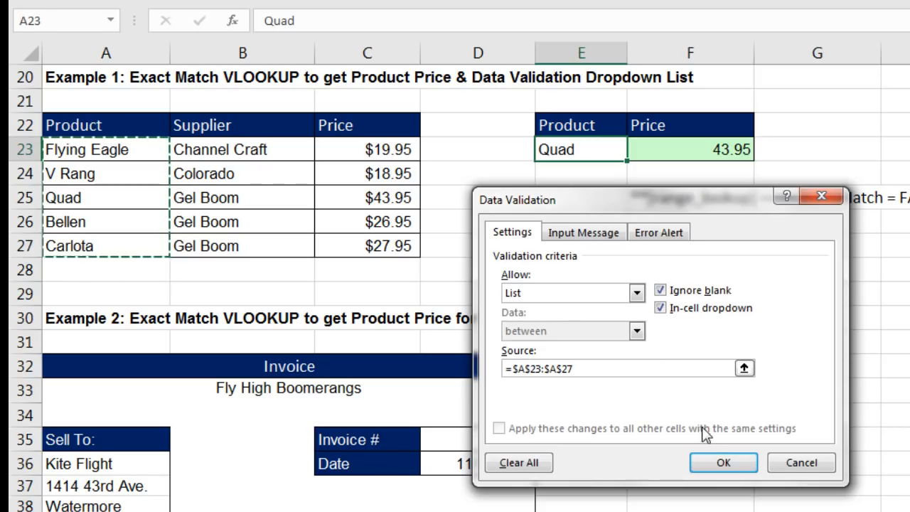
click(718, 464)
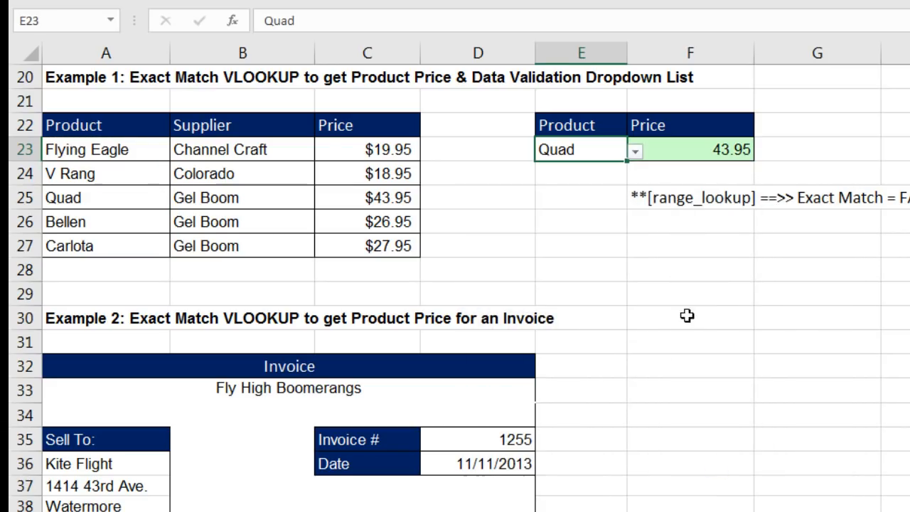
click(635, 152)
click(538, 187)
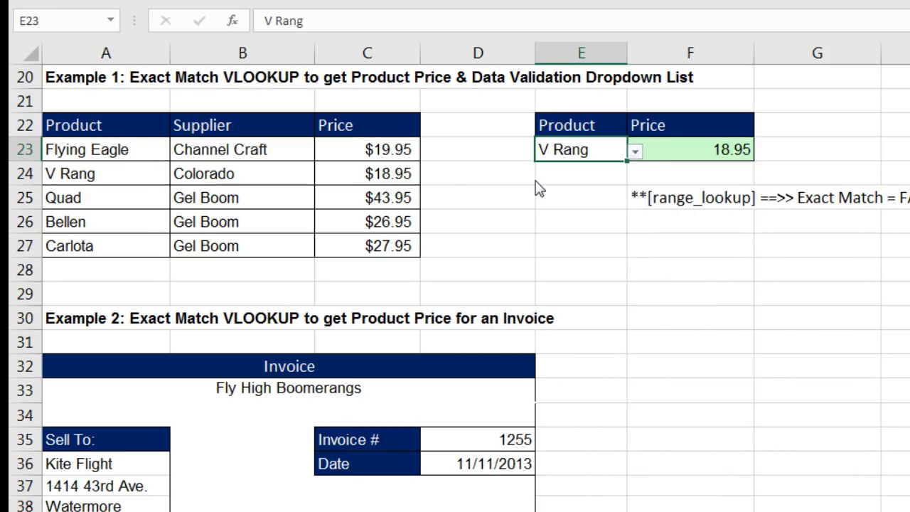
Switch the lookup product in E23 to Carlota and finally to Quad using its dropdown list
click(635, 152)
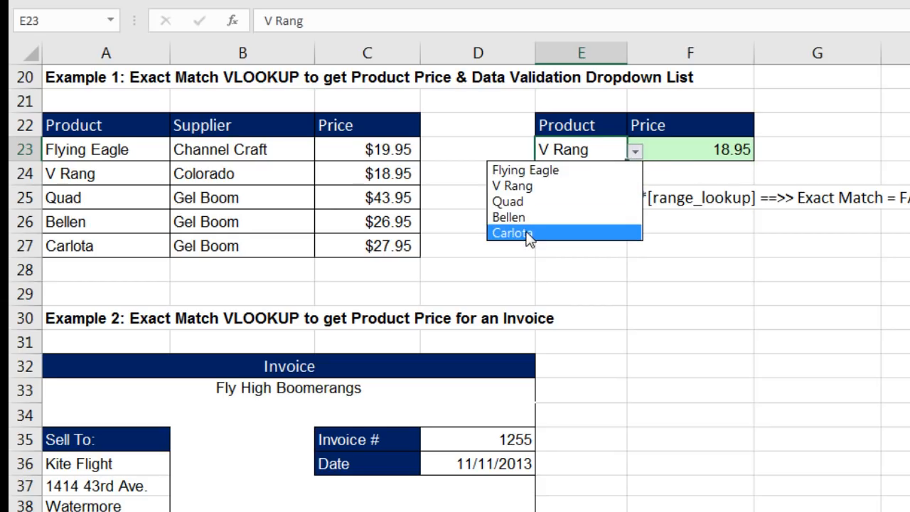
click(526, 234)
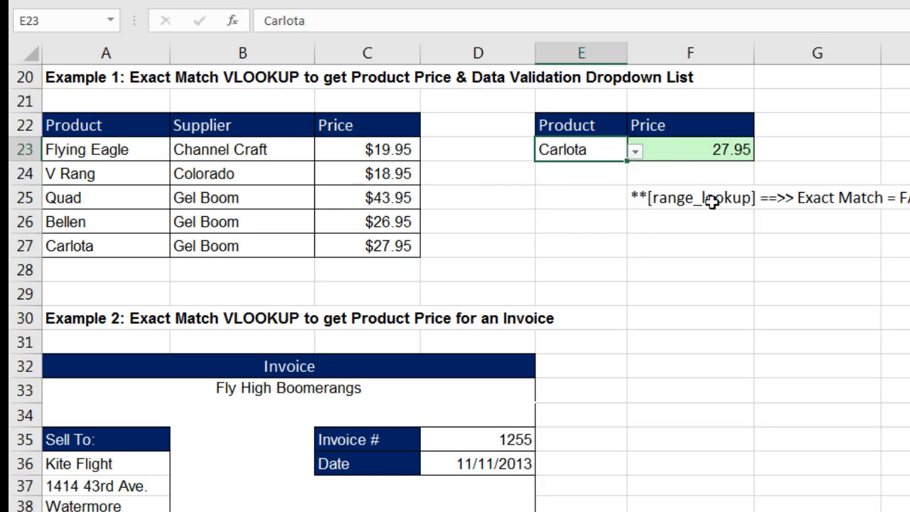
click(635, 152)
click(537, 193)
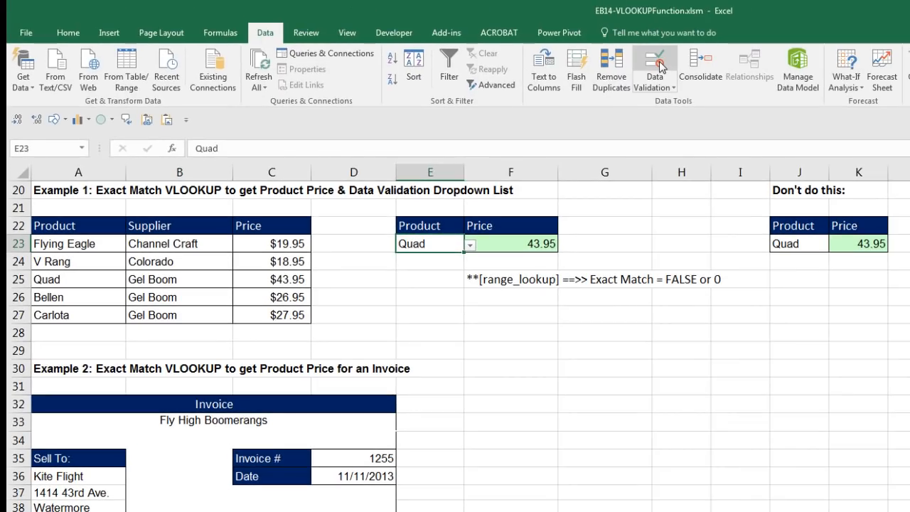
Open Data Validation for E23 and set the input message title to "Select from drop-down List"
click(776, 6)
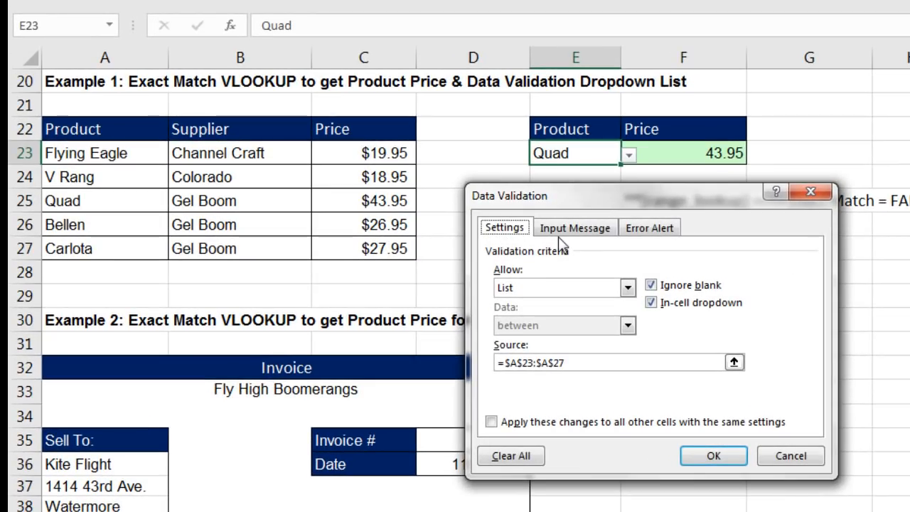
click(567, 231)
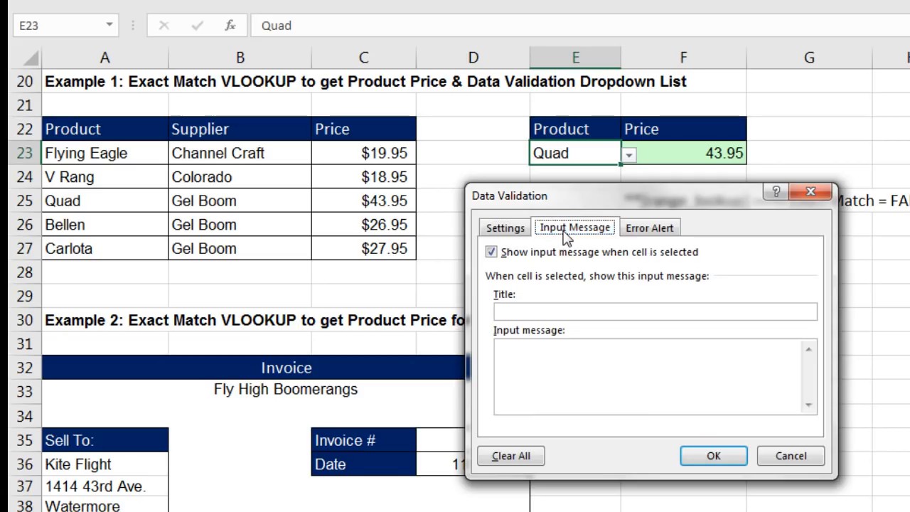
click(553, 310)
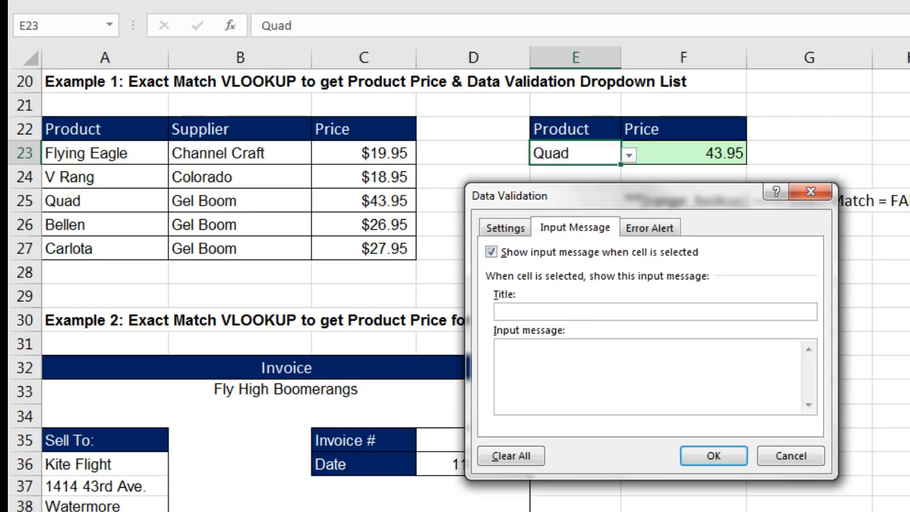
text(Select from drop-down List)
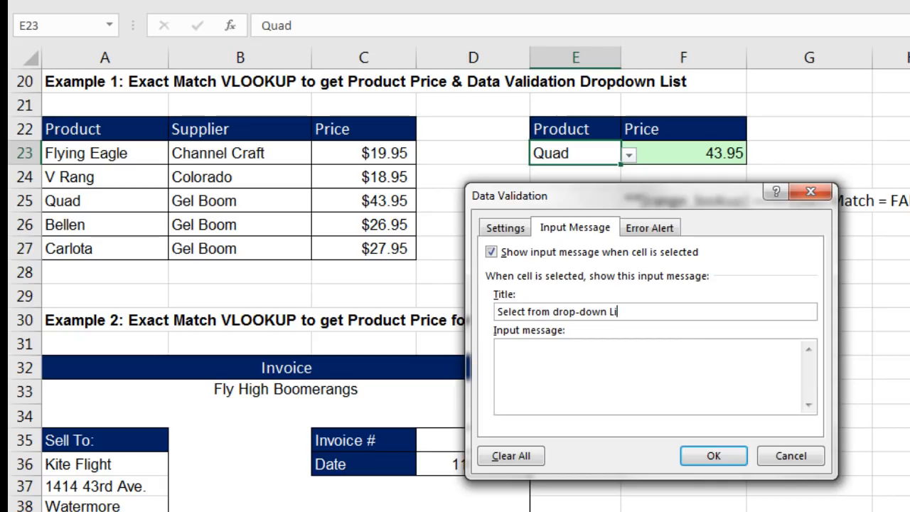
Copy the title text into the input message body and edit it to read "Select Product Name from drop-down List"
drag(642, 311, 497, 311)
key(ctrl+c)
click(591, 369)
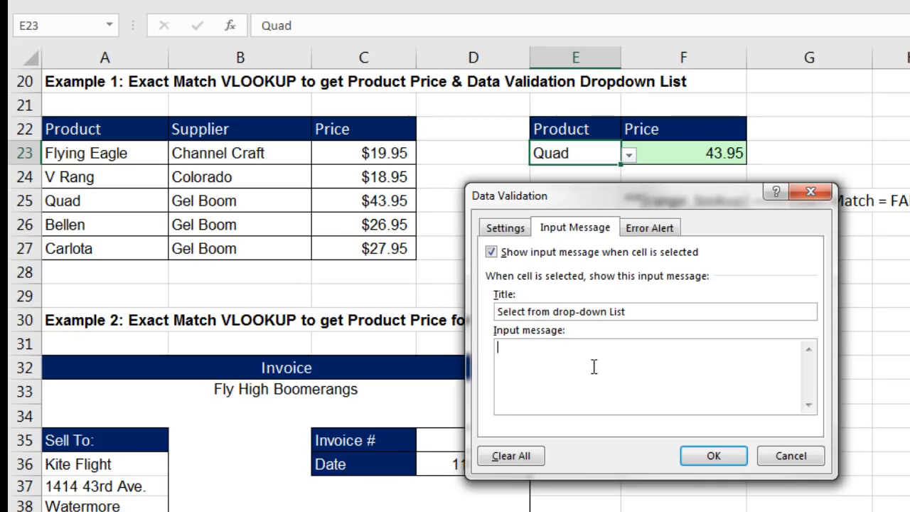
key(ctrl+v)
click(529, 349)
text(Product Nam)
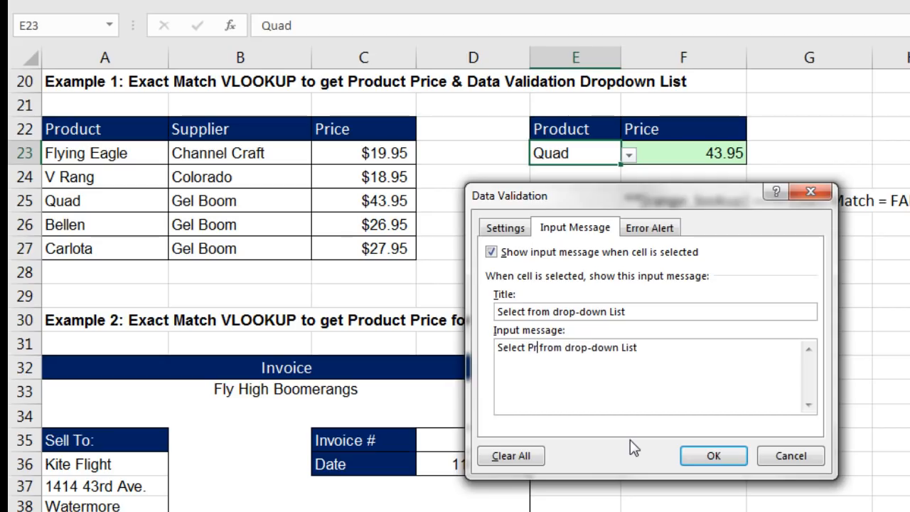
text(e)
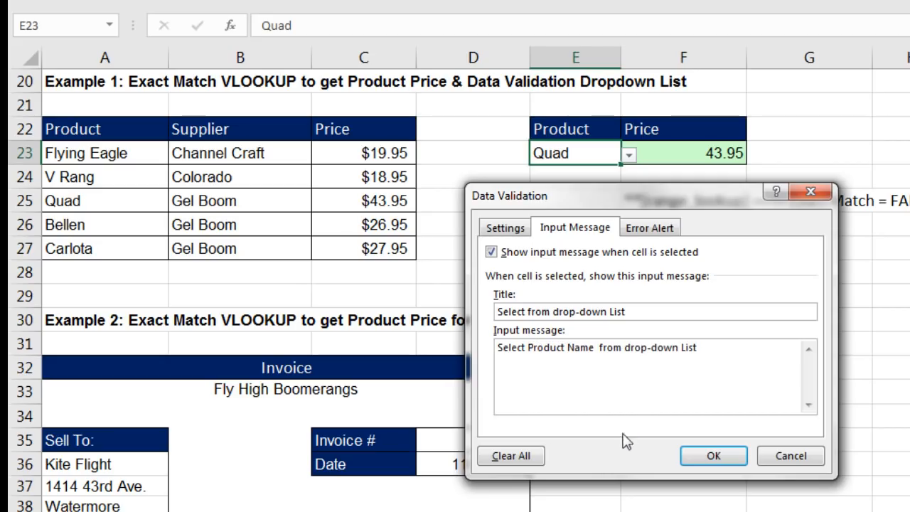
key(BackSpace)
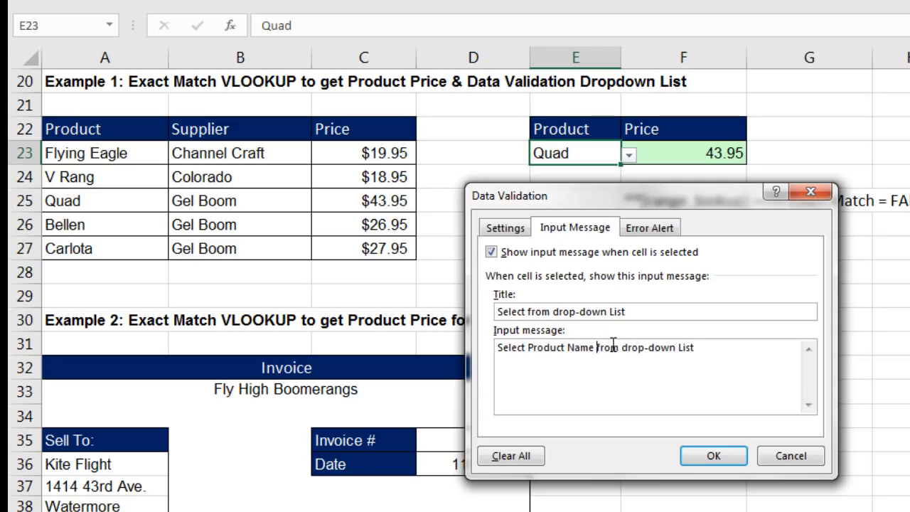
Give E23 an error alert titled "Select from drop-down List" with the message "Select Product Name from drop-down List", and apply the validation
click(644, 236)
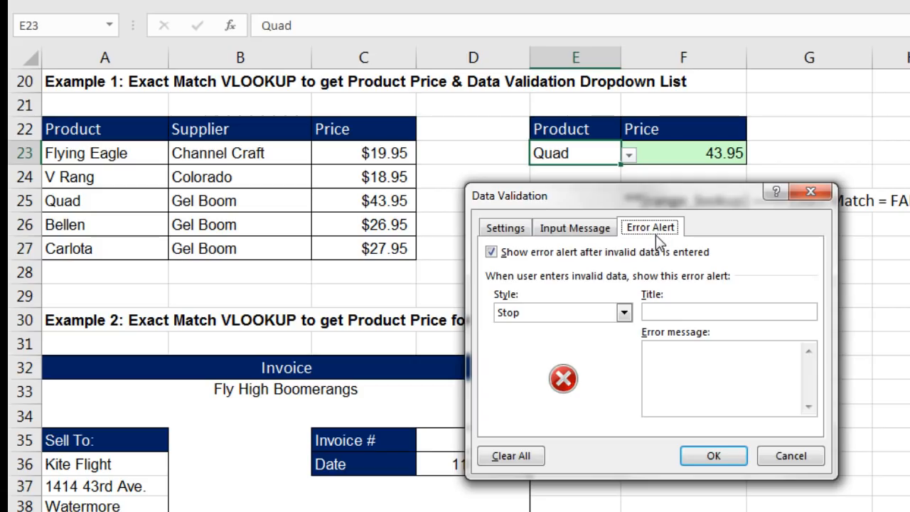
click(673, 314)
key(ctrl+v)
click(700, 357)
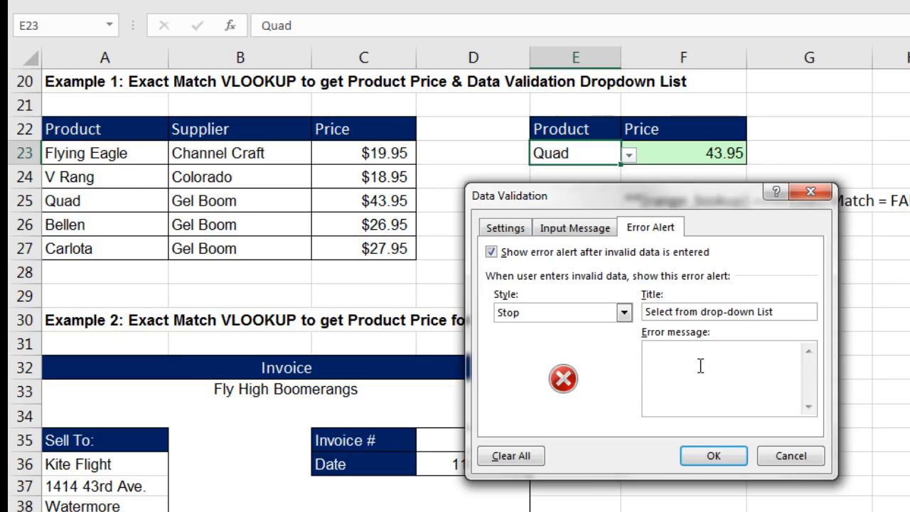
key(ctrl+v)
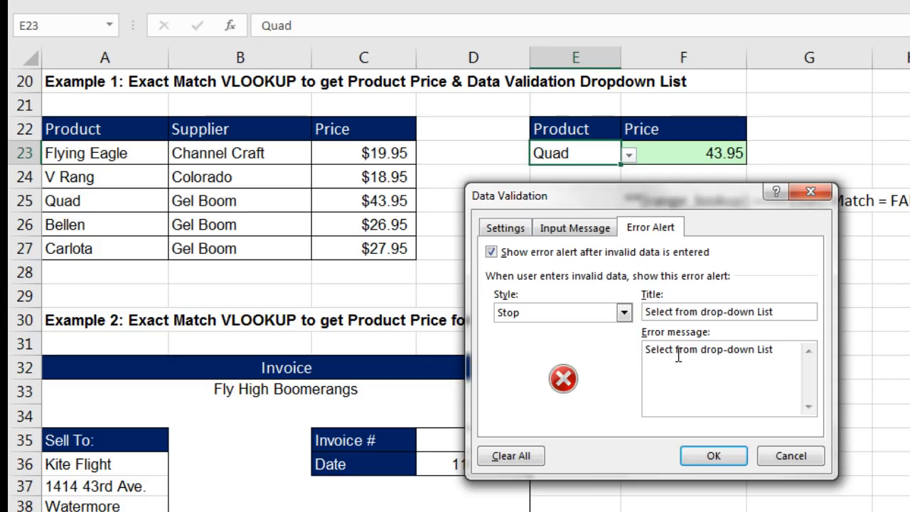
text(Product Name)
click(725, 367)
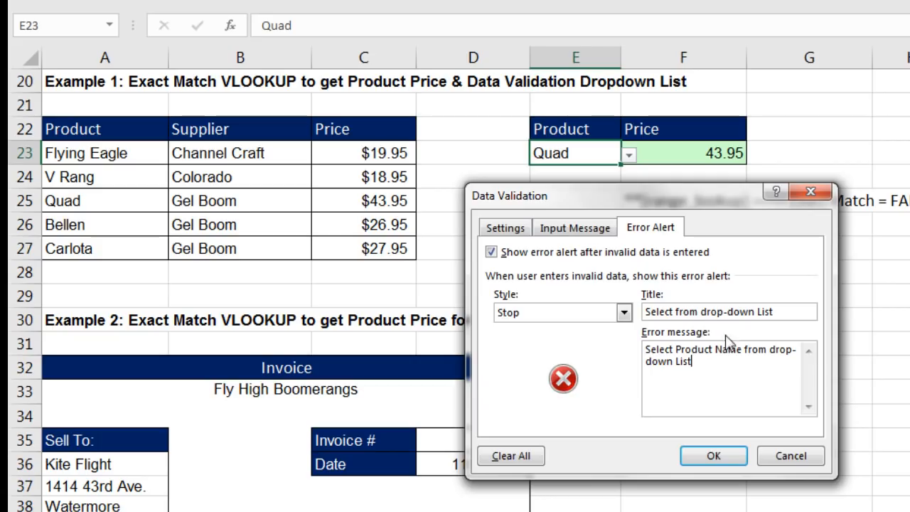
click(716, 456)
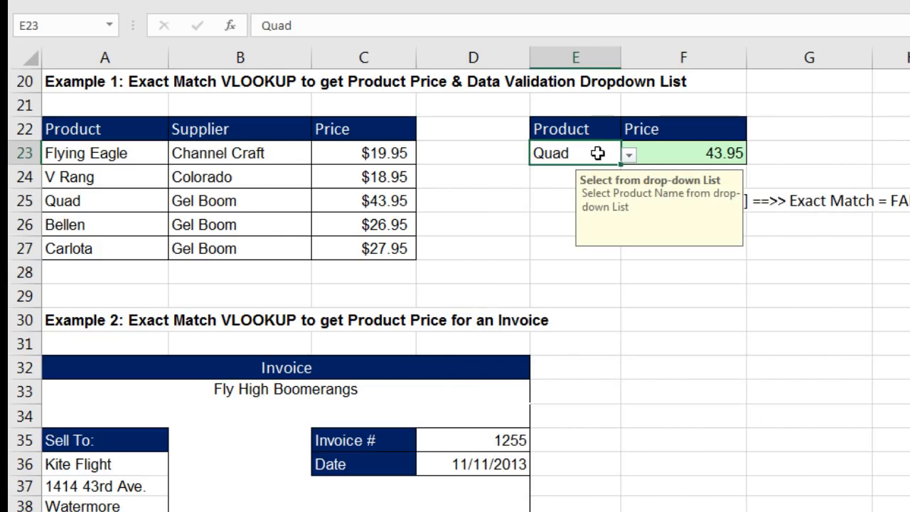
Reselect E23 to check its input message and choose V Rang from the dropdown list
click(678, 333)
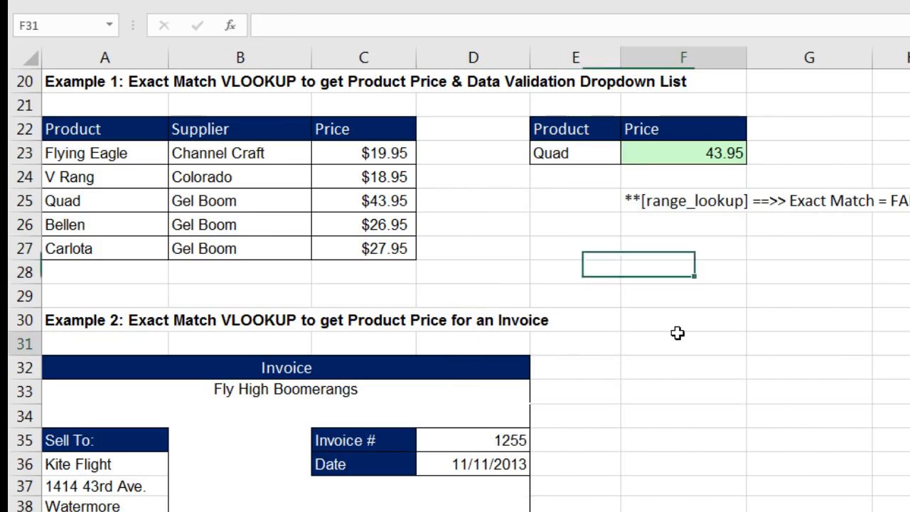
click(566, 155)
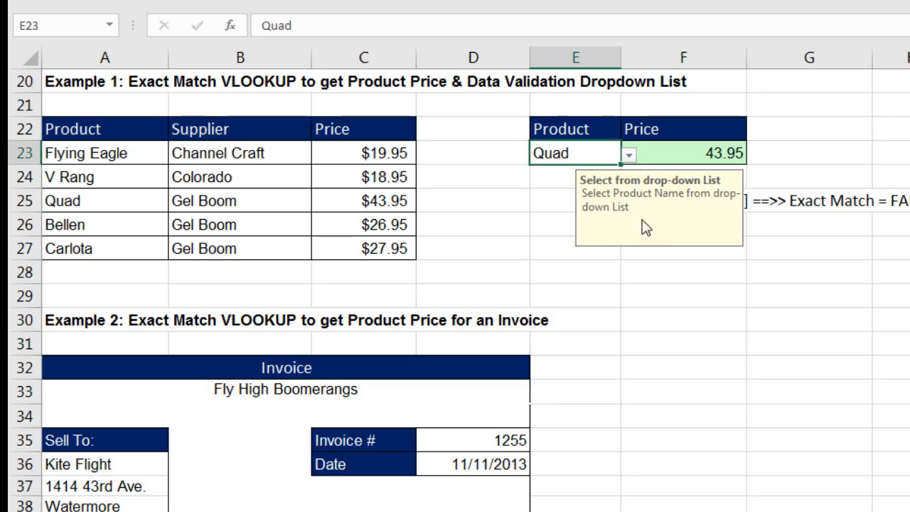
click(628, 156)
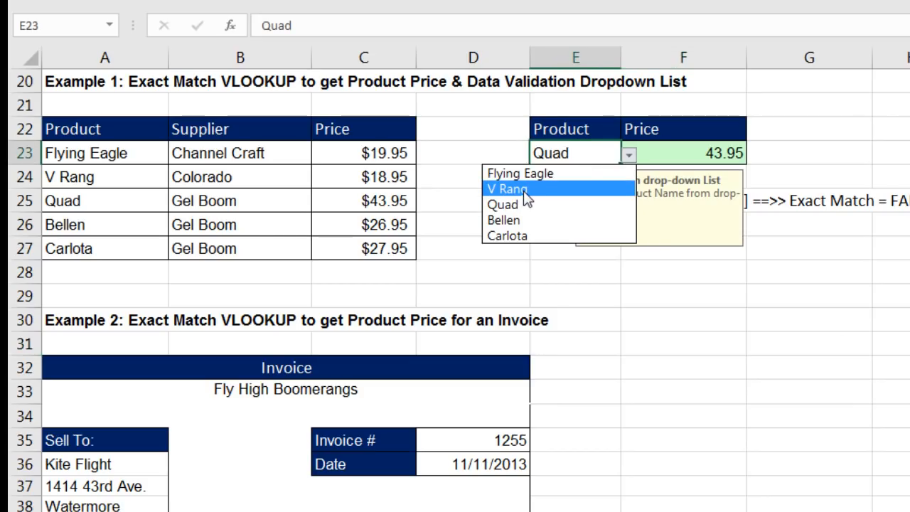
click(523, 190)
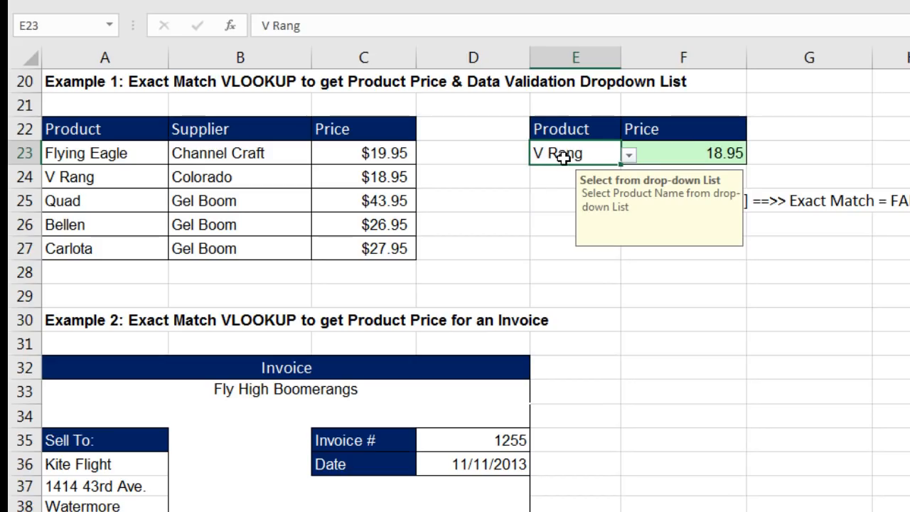
Try to enter the unlisted value wqedwqeq in E23 to test the error alert, retry, and clear the entry
text(wq)
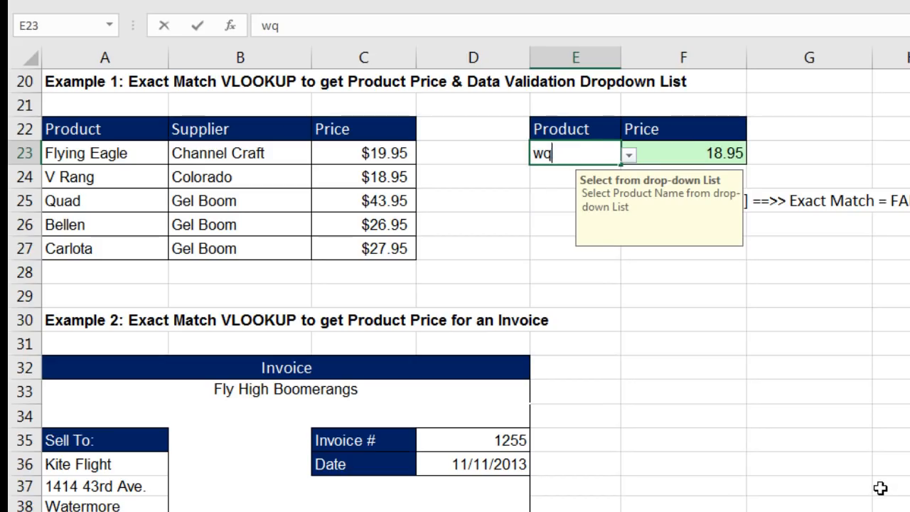
text(edwqeq)
key(Return)
drag(909, 296, 602, 264)
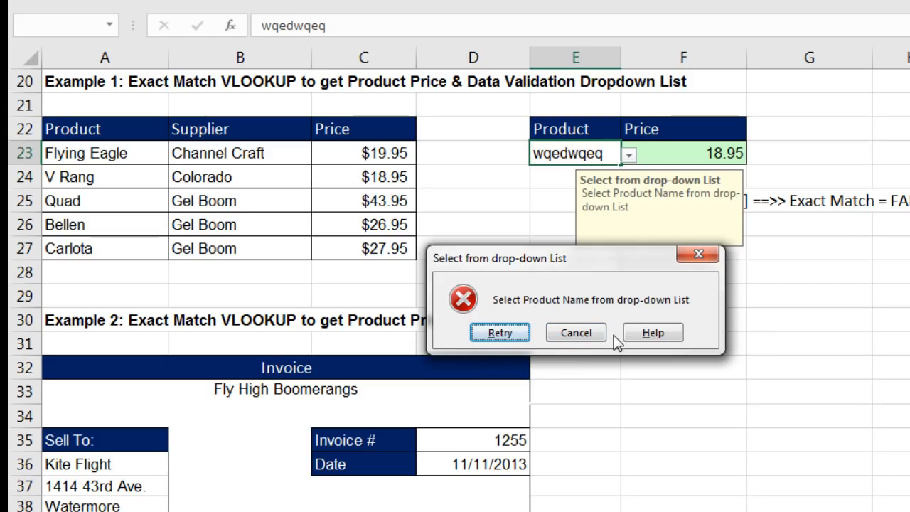
click(501, 332)
key(BackSpace)
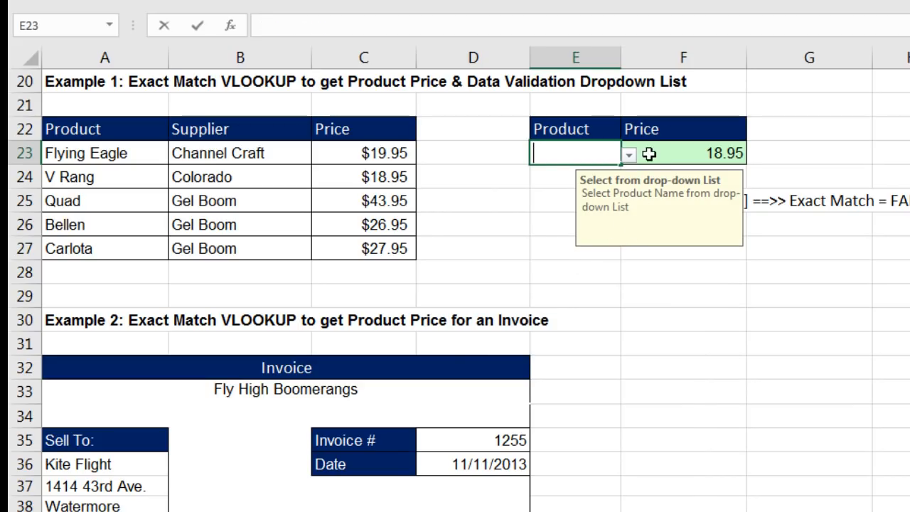
Choose Quad from the dropdown list in E23
click(630, 155)
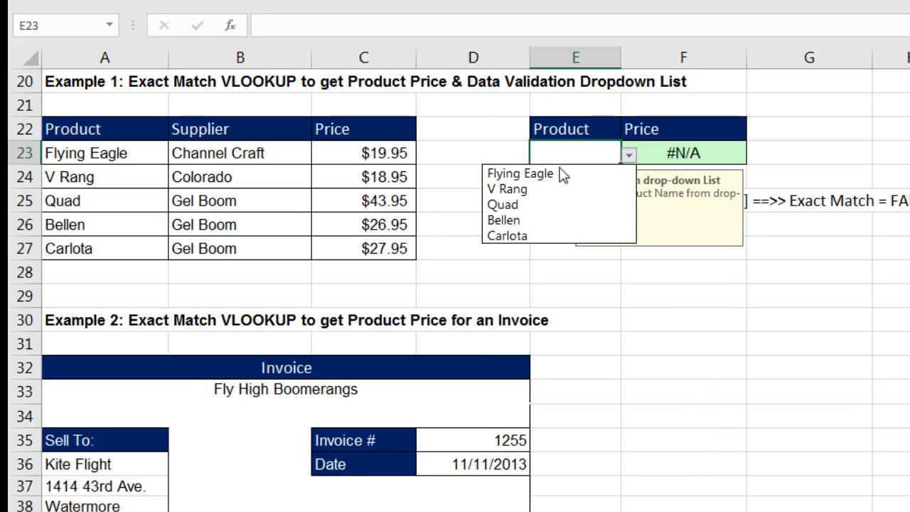
click(523, 205)
click(707, 333)
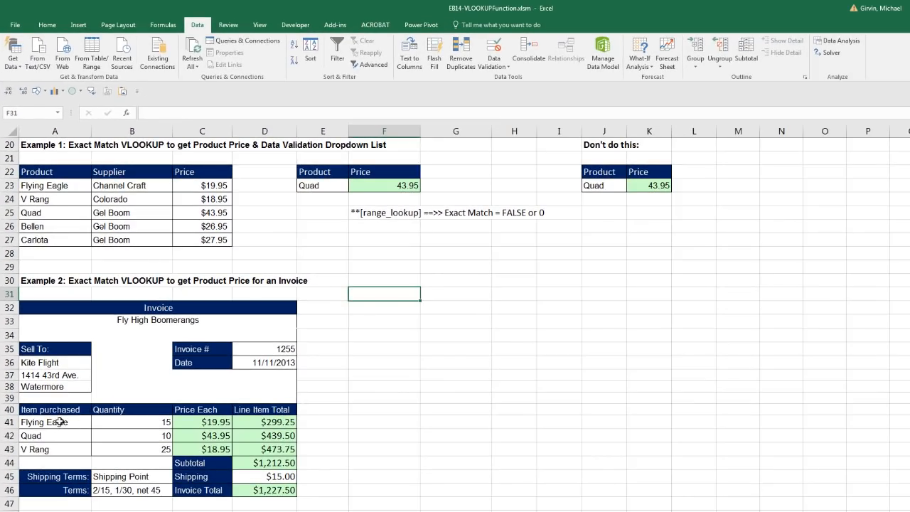
Add List data validation to the purchased items in A41:A43, using the product names in A23:A27 as the source
drag(60, 422, 61, 452)
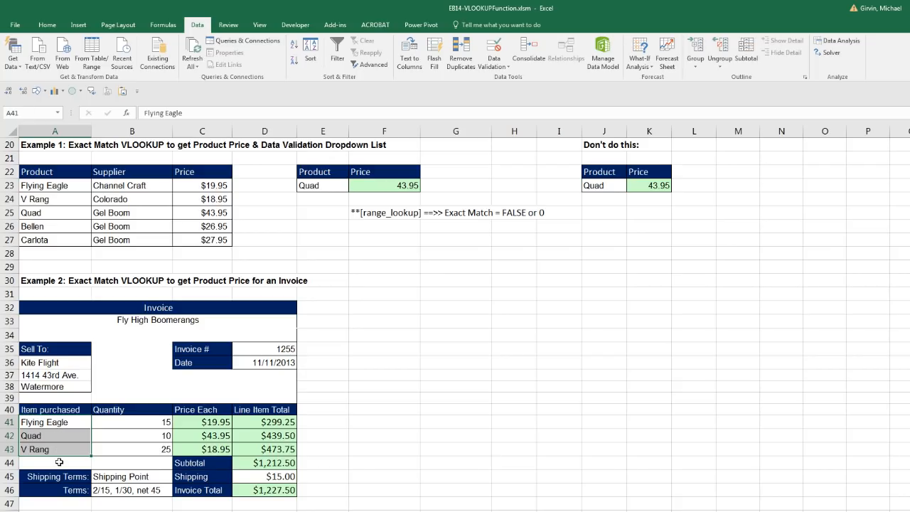
click(494, 51)
drag(398, 211, 337, 222)
click(259, 242)
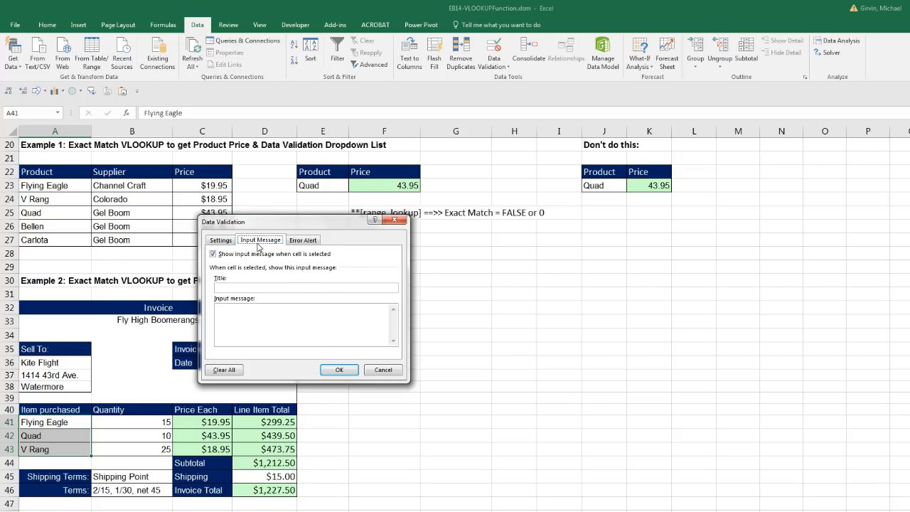
click(220, 242)
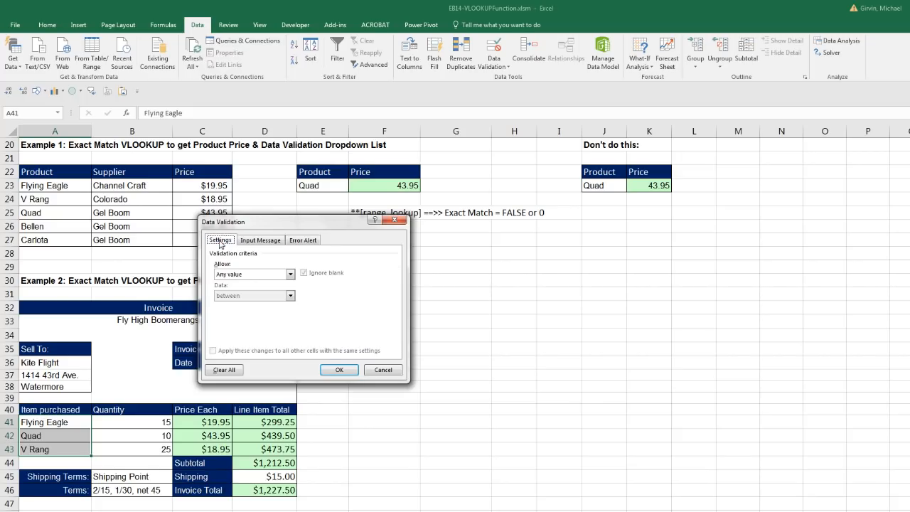
click(239, 274)
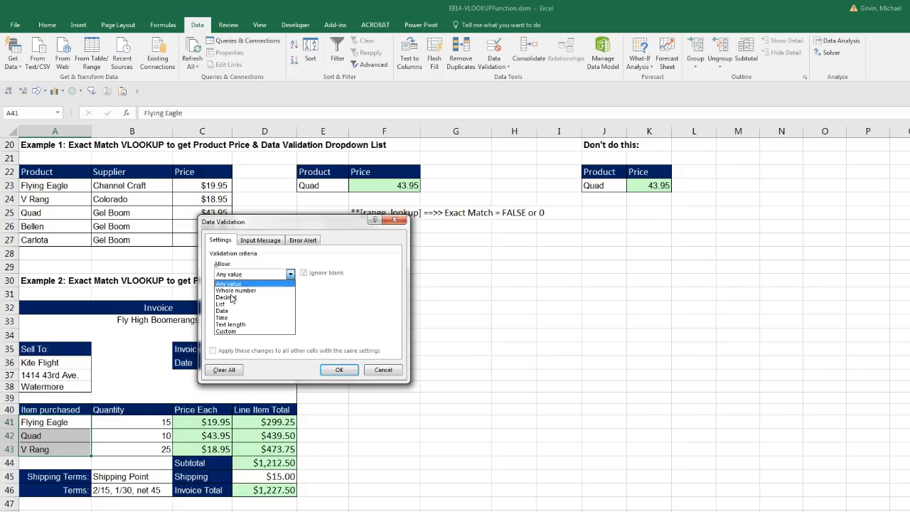
click(222, 304)
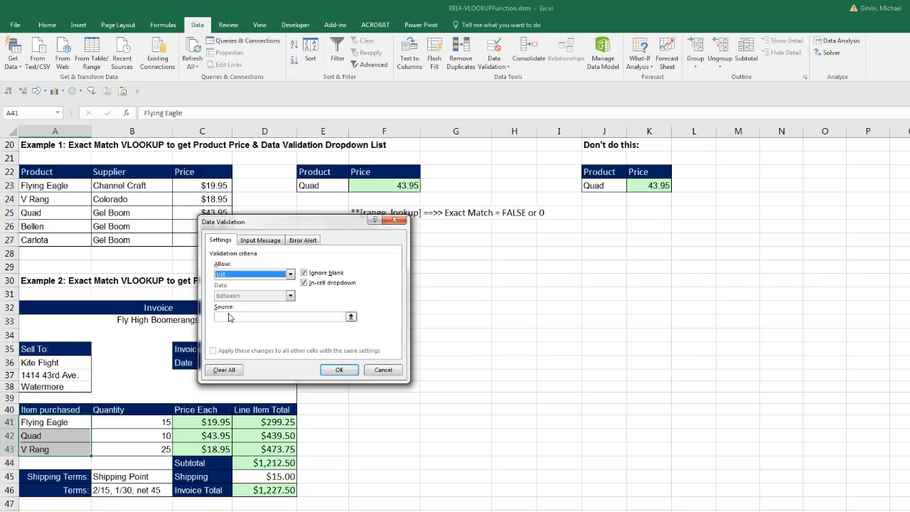
click(231, 317)
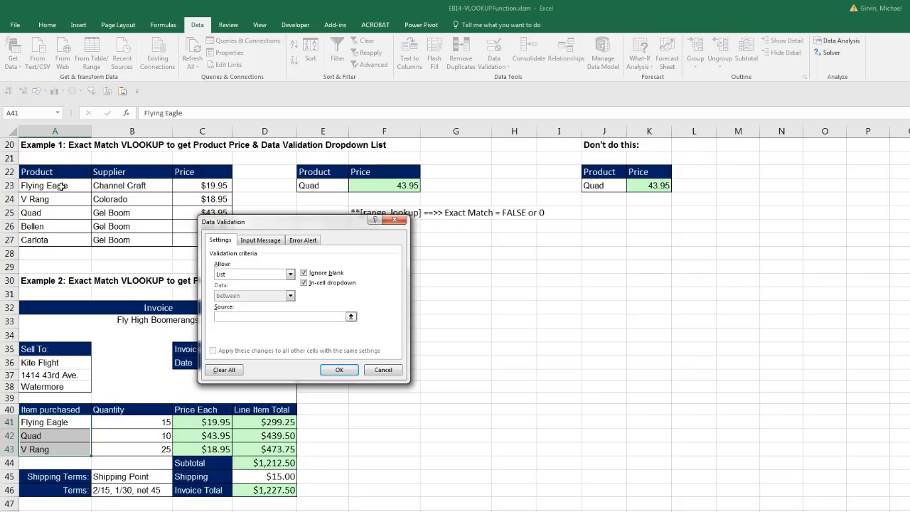
drag(61, 186, 64, 240)
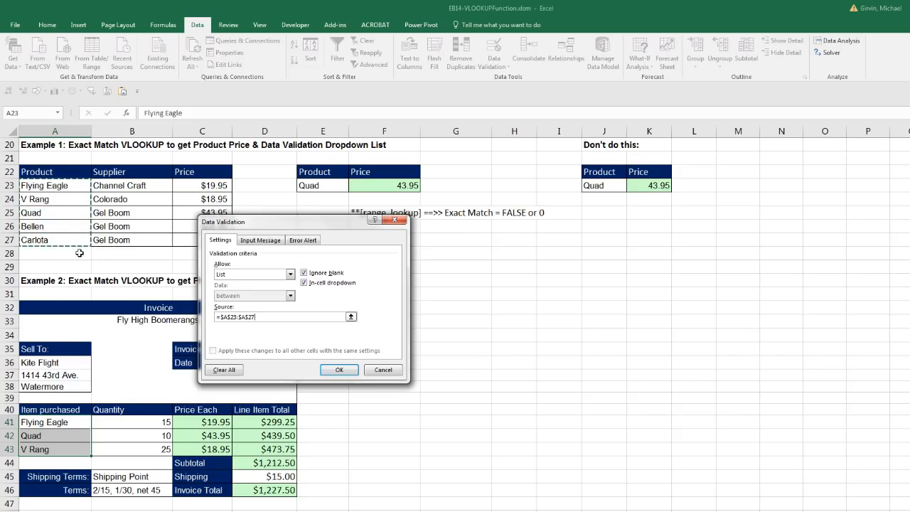
click(346, 375)
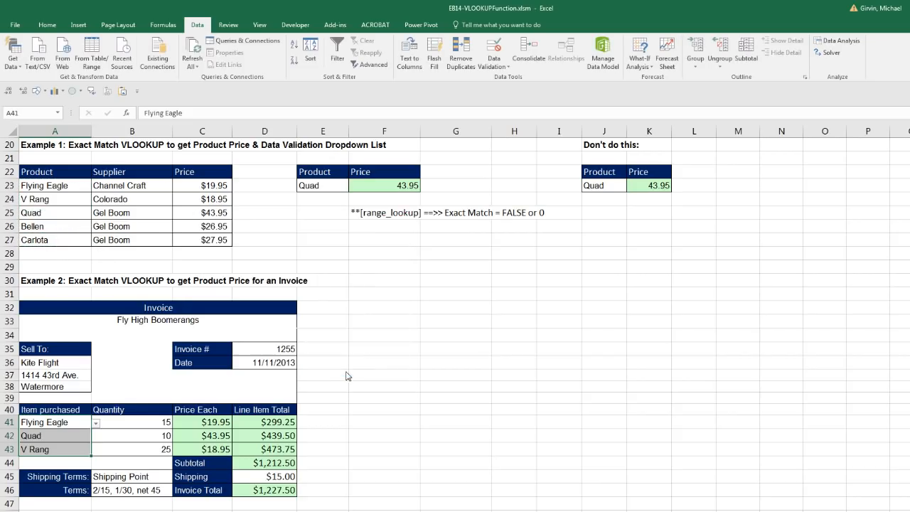
Change the second purchased item in A42 to Bellen using its dropdown list
click(86, 437)
click(96, 438)
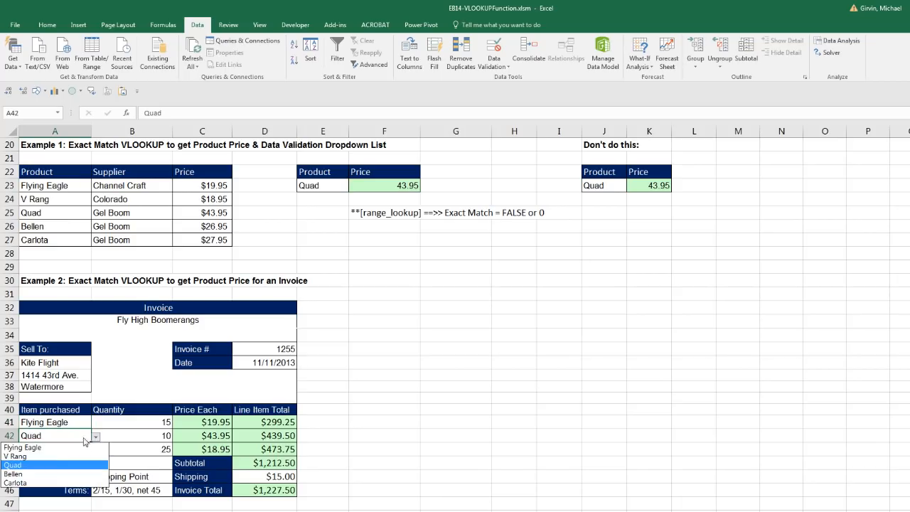
click(43, 475)
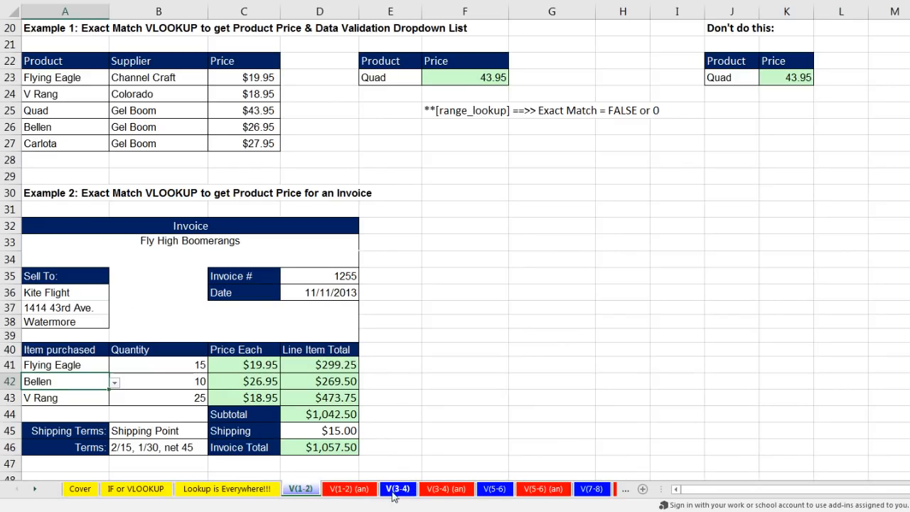
Switch to the V(3-4) sheet and inspect the nested IF formula in D21
click(396, 489)
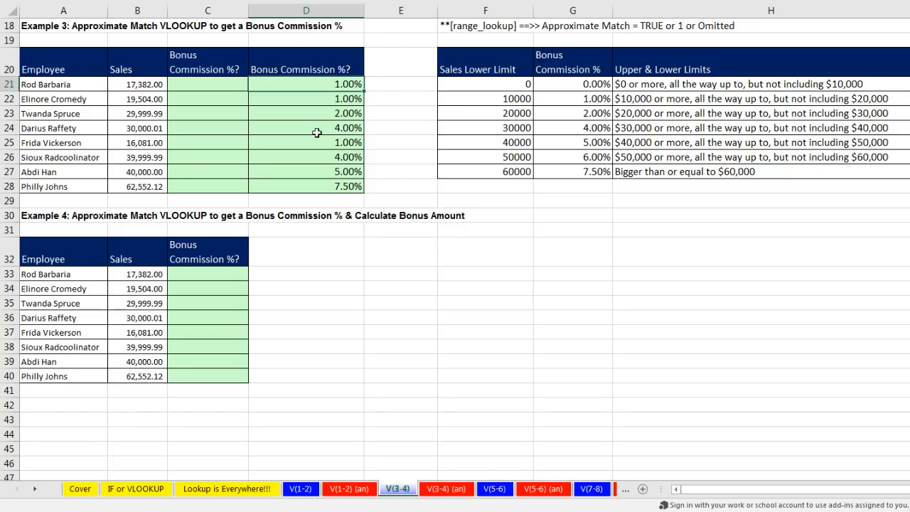
key(F2)
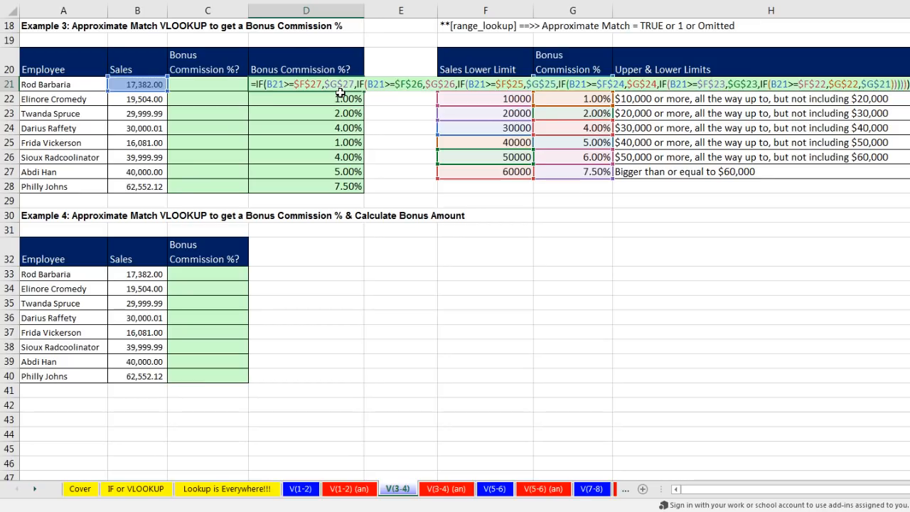
key(Escape)
Examine how the sales amounts in column B relate to the lower limits, commission percentages and limit descriptions in F21:H27
click(219, 87)
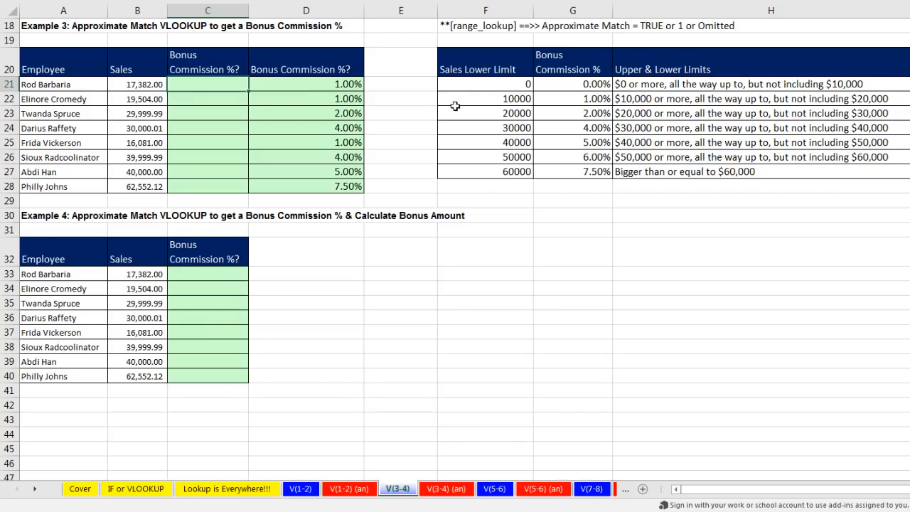
drag(457, 101, 730, 102)
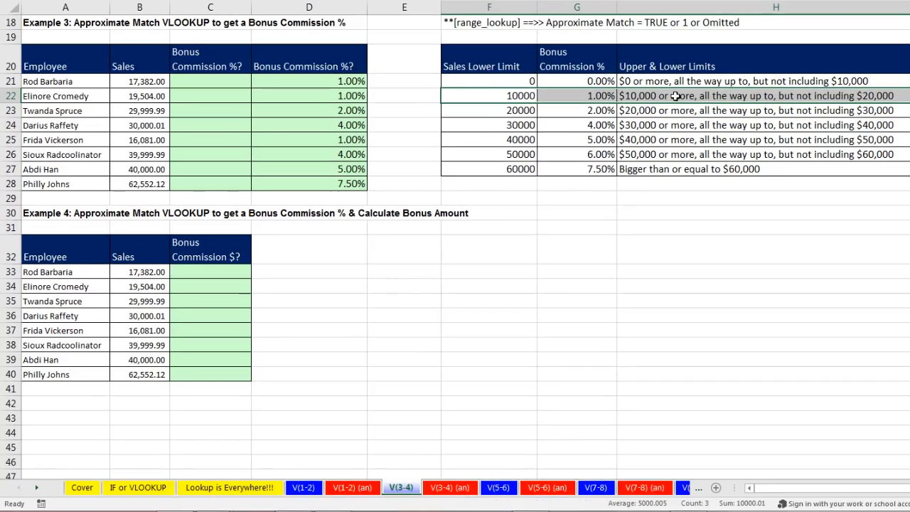
click(154, 82)
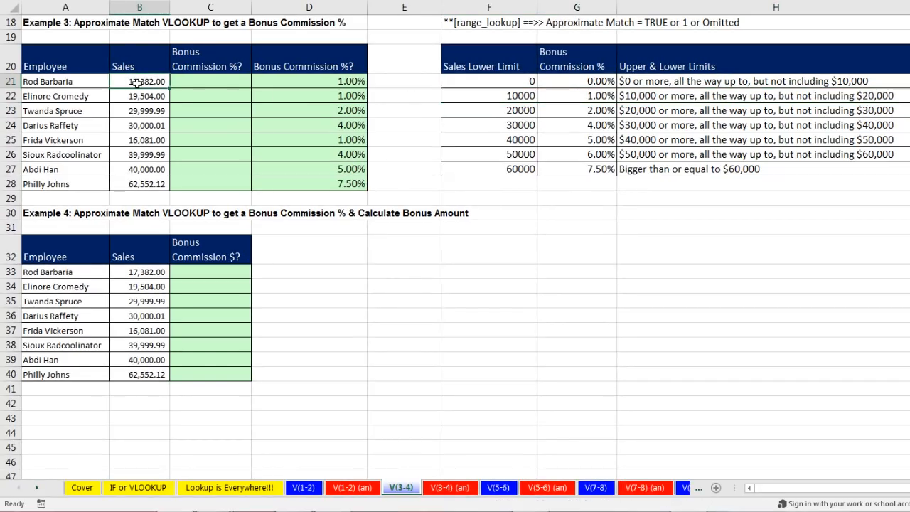
drag(509, 96, 674, 96)
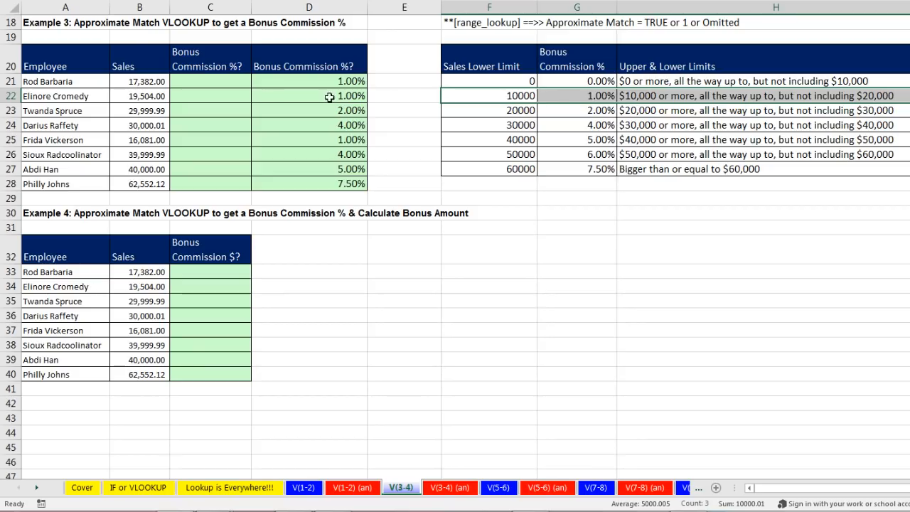
click(157, 81)
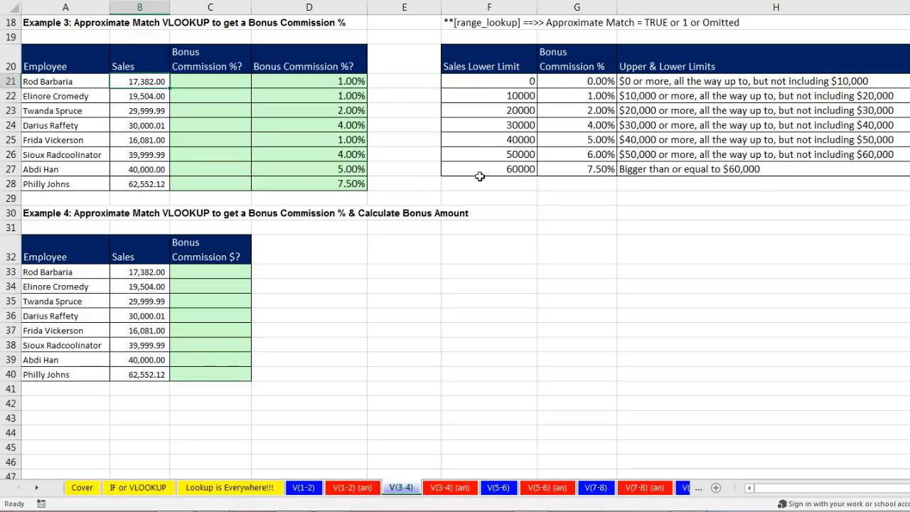
click(496, 111)
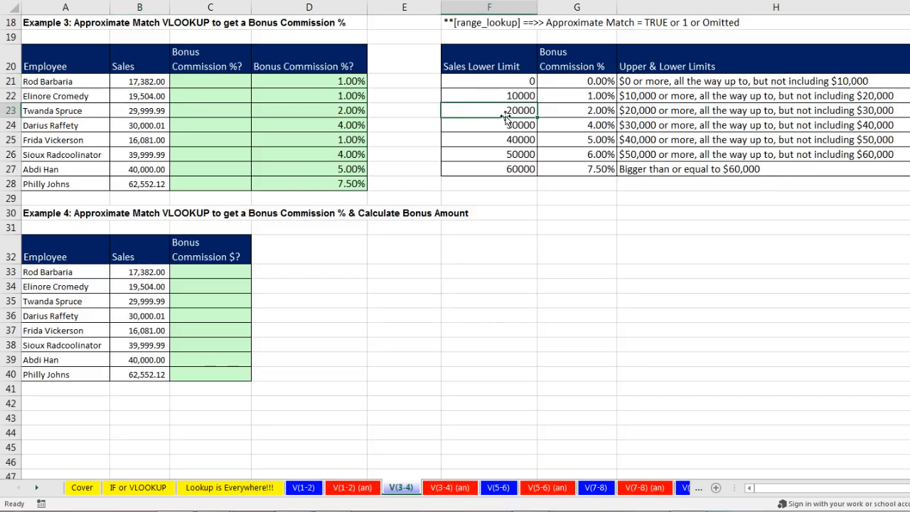
click(498, 96)
click(574, 97)
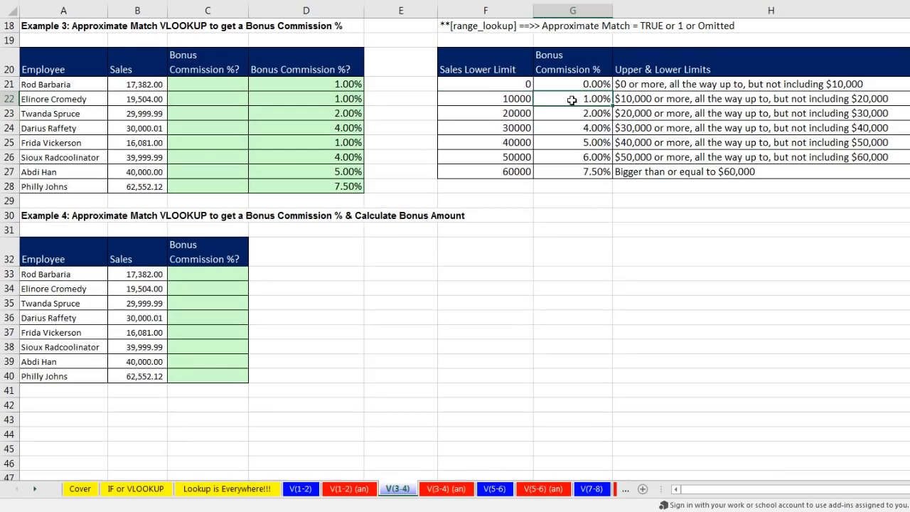
click(494, 99)
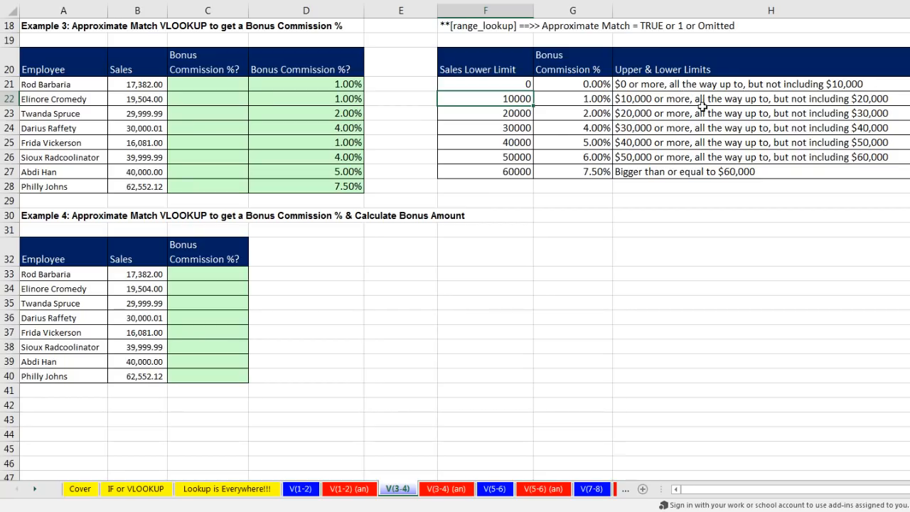
click(506, 130)
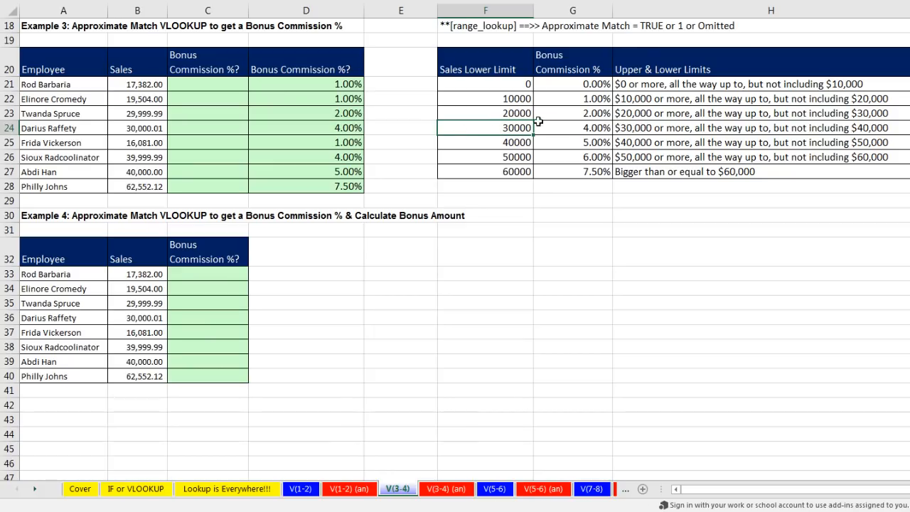
drag(507, 126, 575, 122)
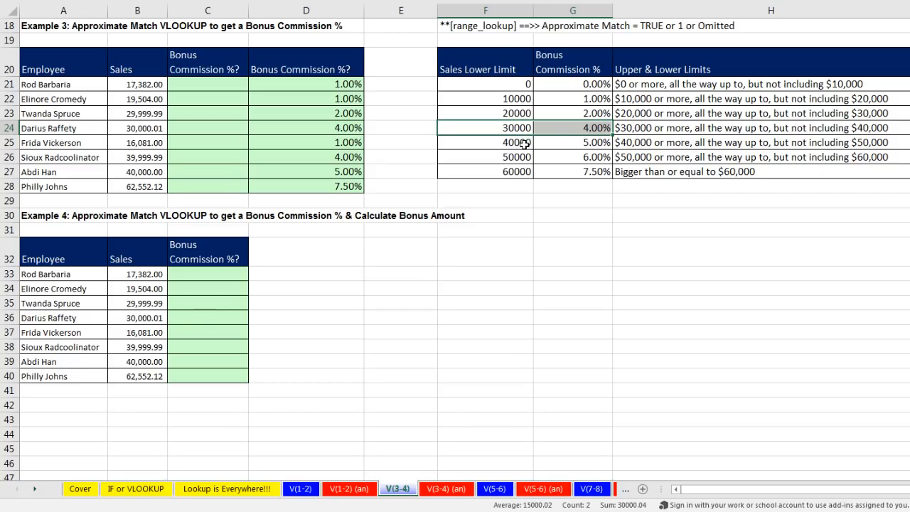
Start a VLOOKUP formula in C21 with the sales amount in B21 as the lookup value
click(217, 88)
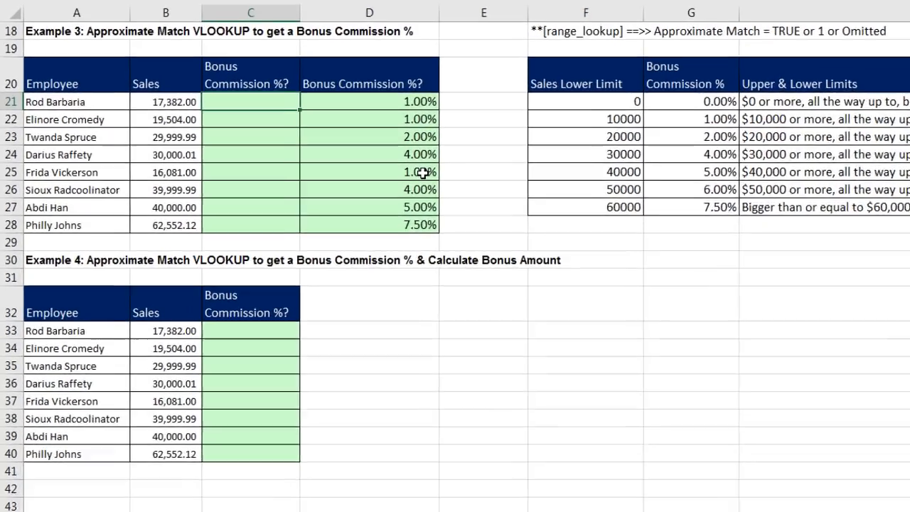
text(=)
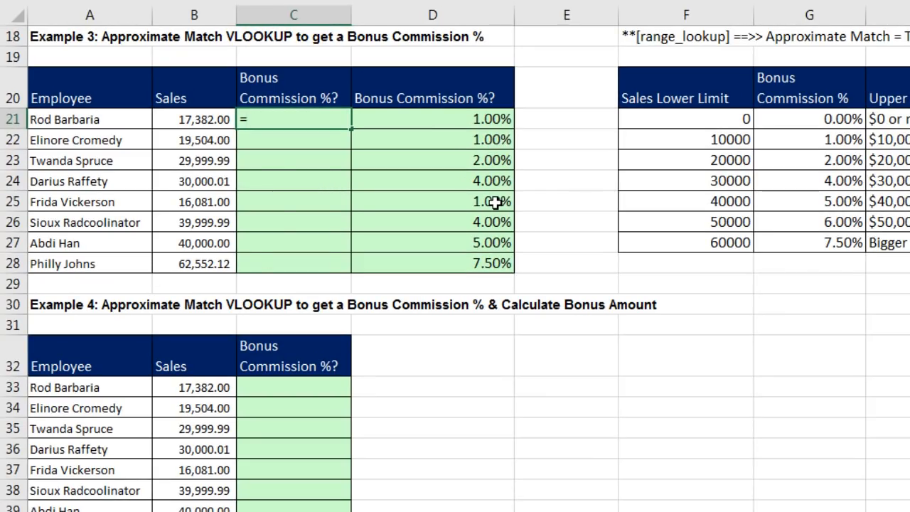
text(vl)
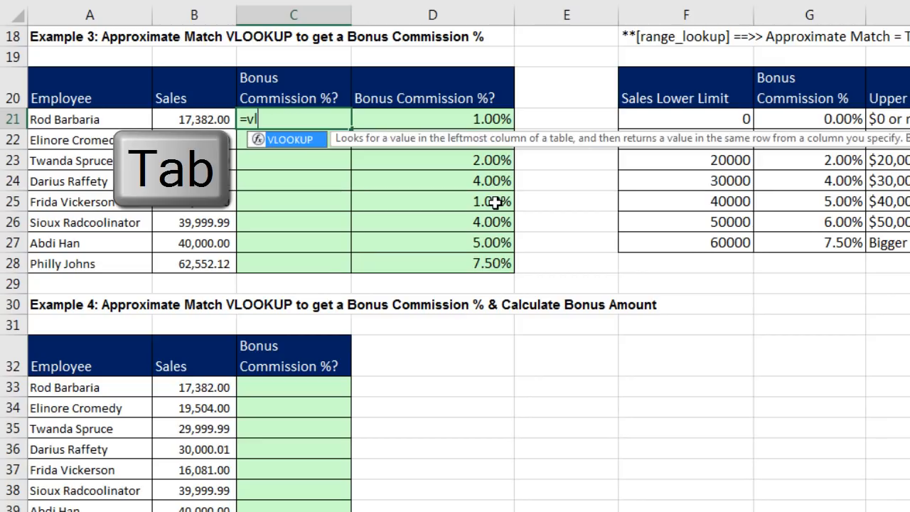
key(Tab)
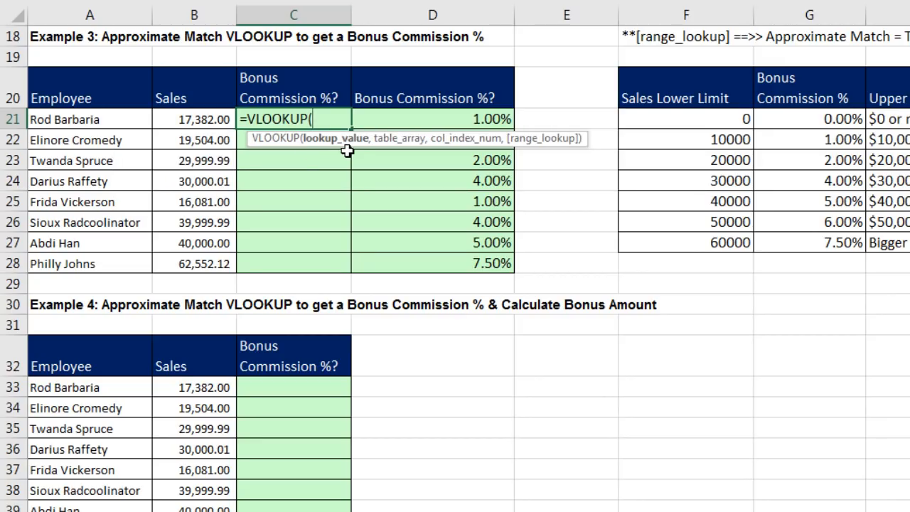
click(201, 119)
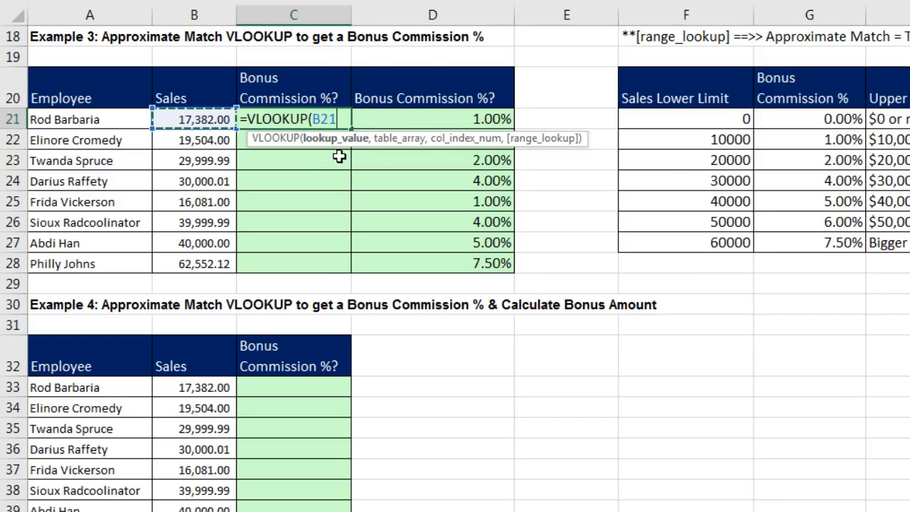
text(,)
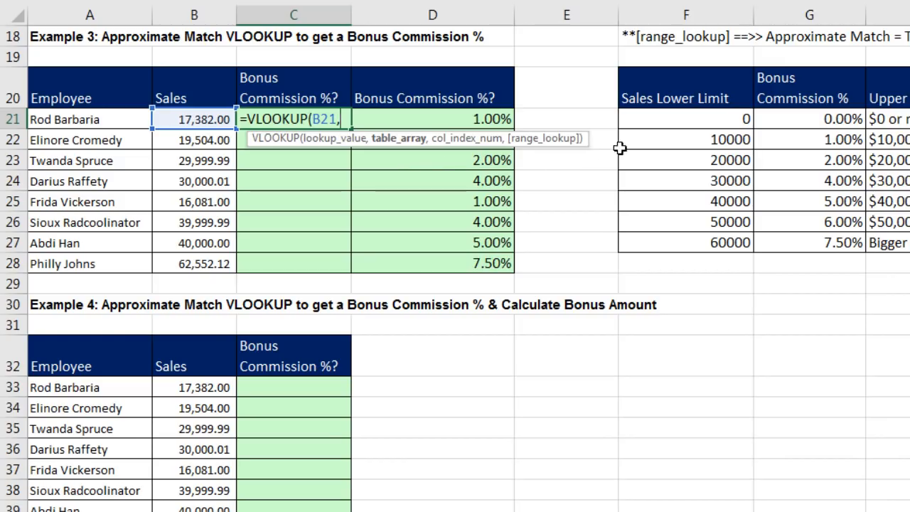
Set the VLOOKUP table array to the absolute range $F$21:$G$27 and the column index to 2
drag(697, 122, 810, 243)
drag(659, 199, 714, 197)
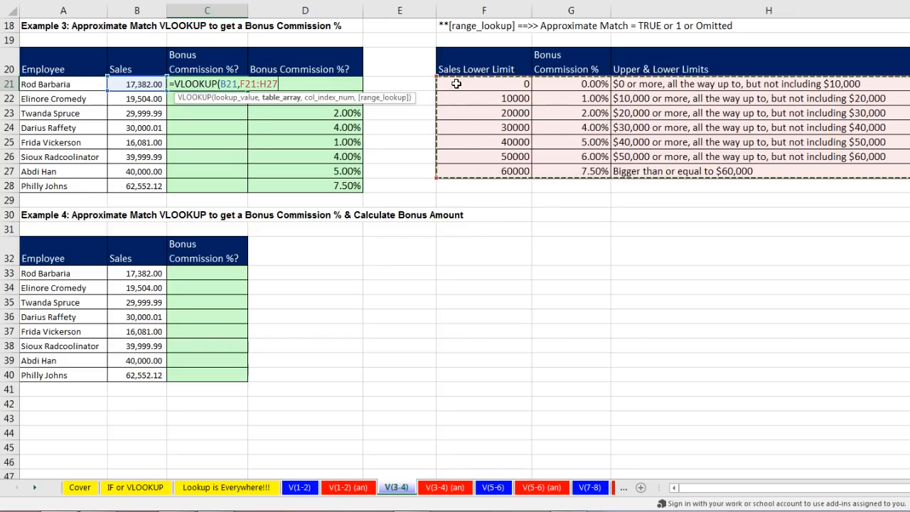
drag(548, 212, 590, 274)
drag(459, 84, 525, 151)
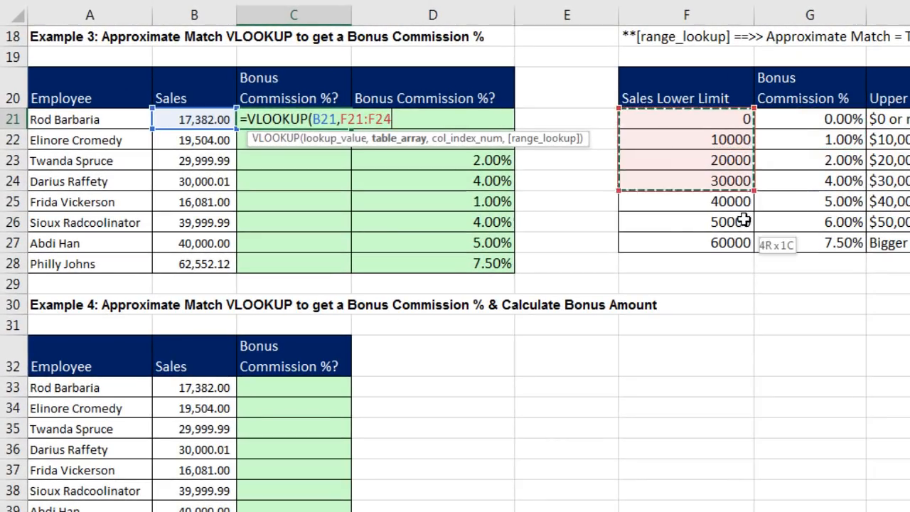
drag(749, 242, 797, 237)
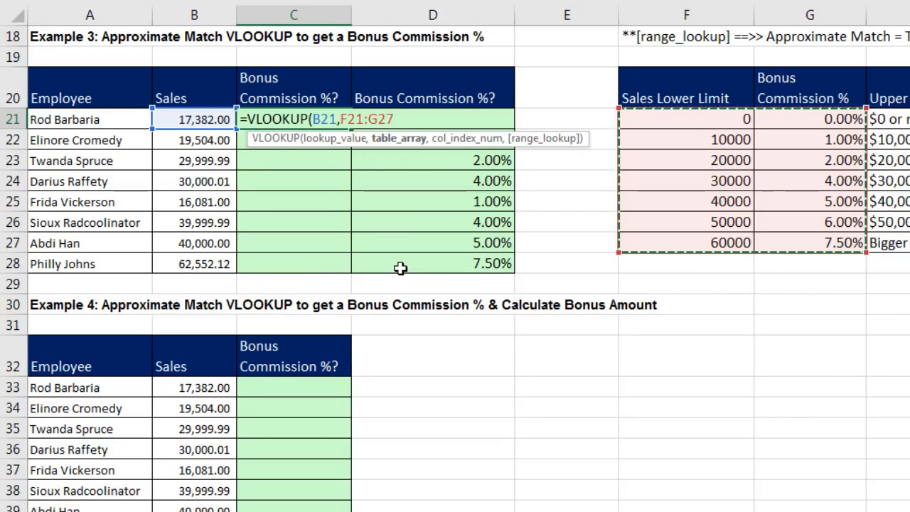
key(F4)
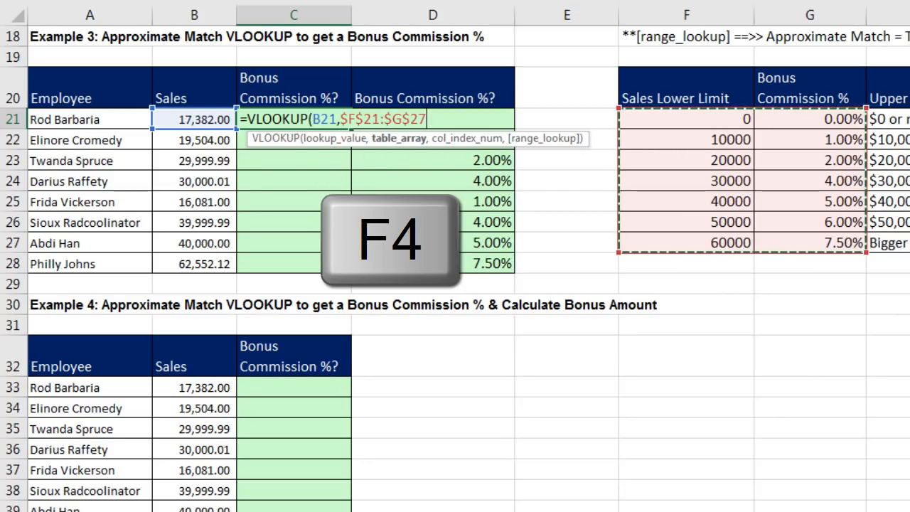
text(,)
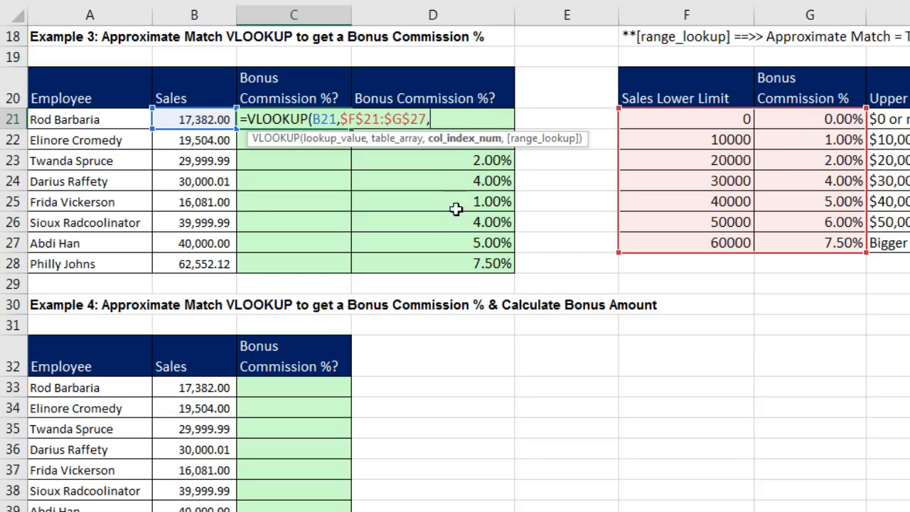
text(2)
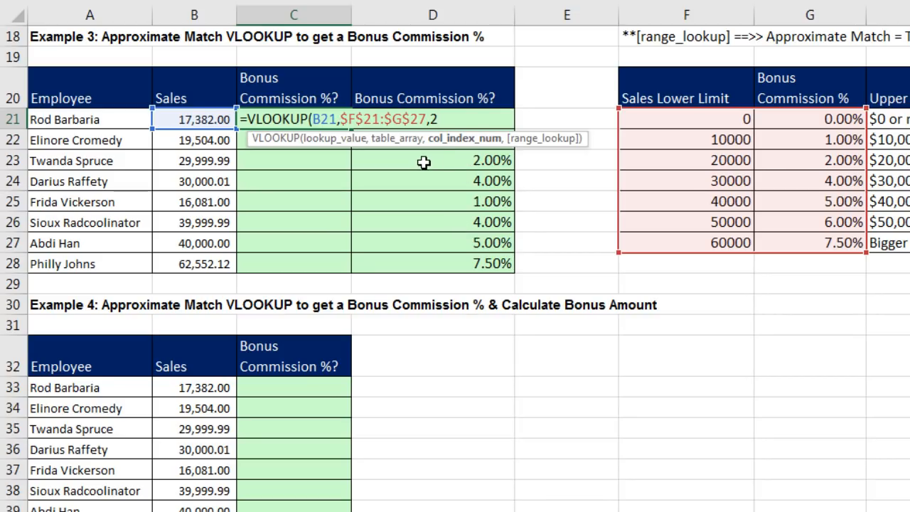
Try TRUE and 1 as the range_lookup argument of the C21 formula, removing the argument and its comma again
text(,)
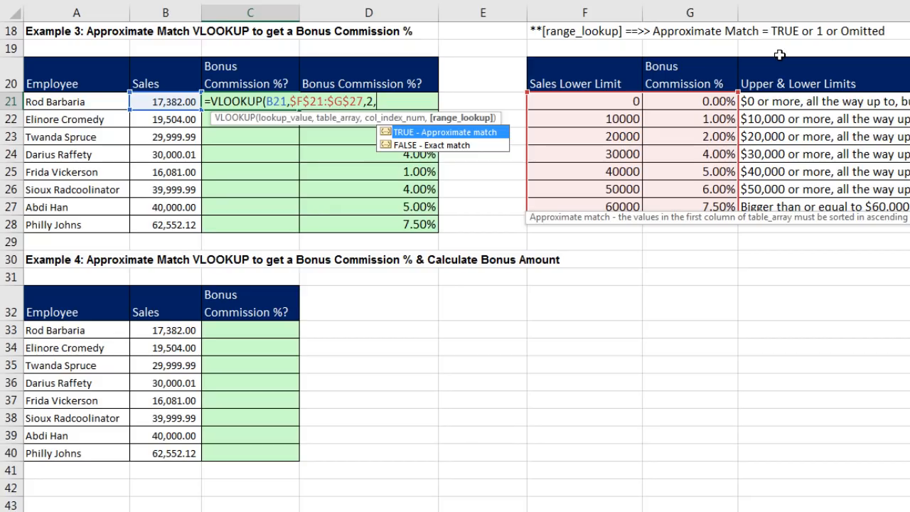
double_click(420, 133)
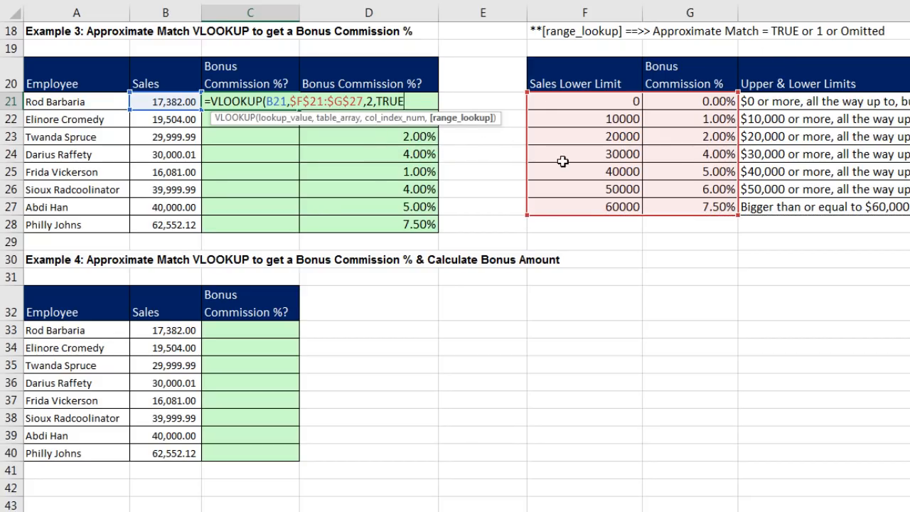
key(BackSpace)
key(BackSpace)
key(BackSpace)
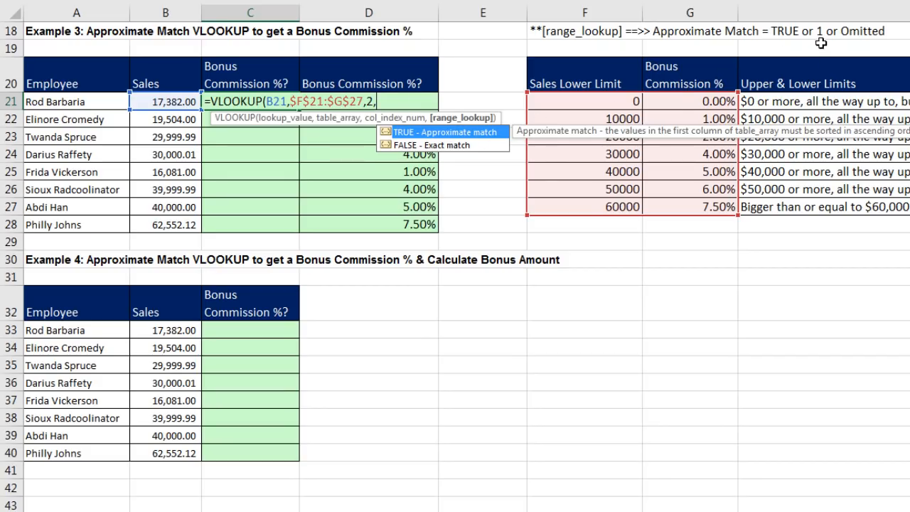
text(1)
key(BackSpace)
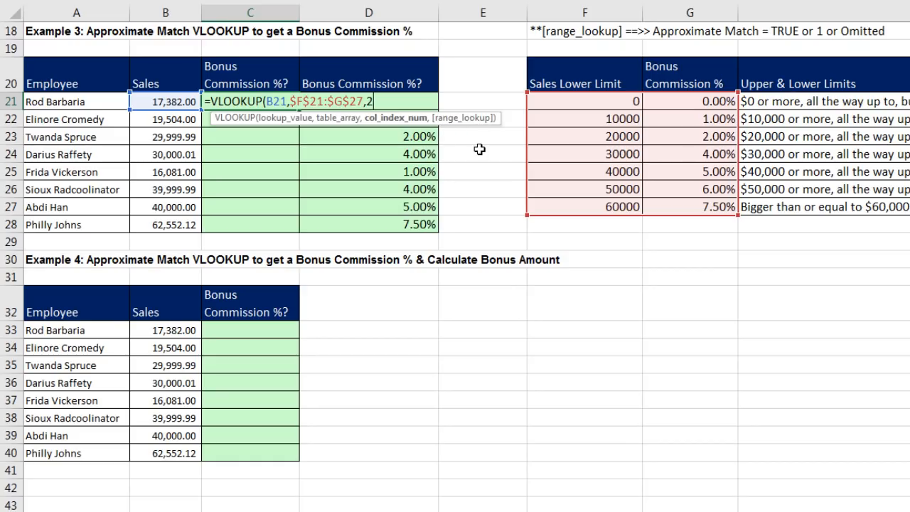
text(,)
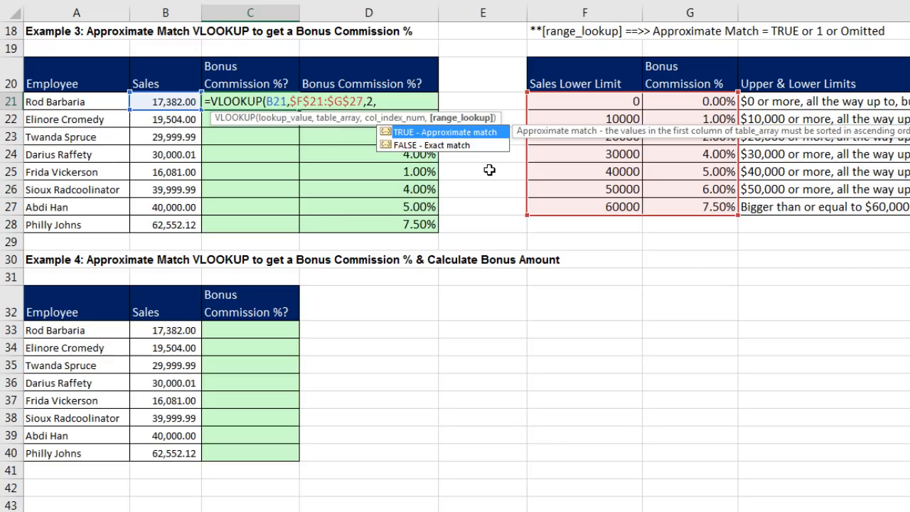
key(BackSpace)
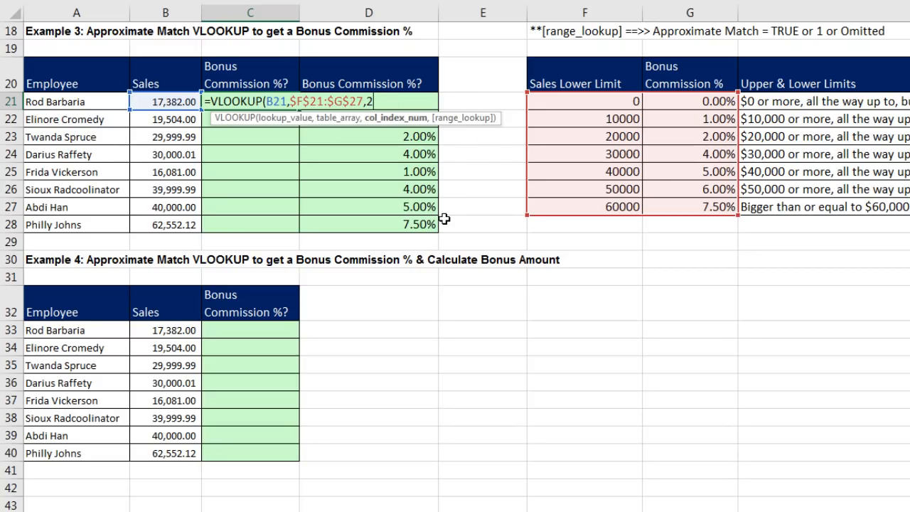
Complete the C21 formula with range_lookup omitted and fill it down through C28
text())
key(ctrl+Return)
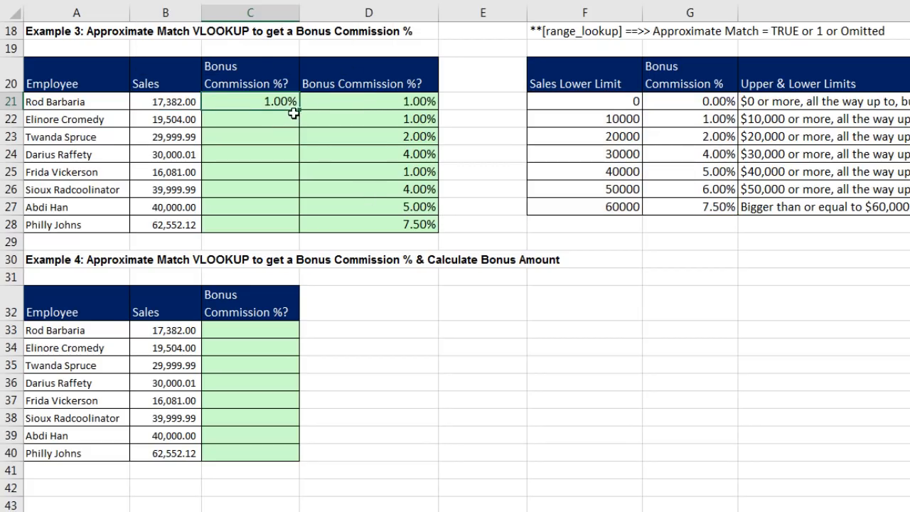
drag(298, 111, 284, 227)
Compare the VLOOKUP formula in C28 with the nested IF formula in D28
key(F2)
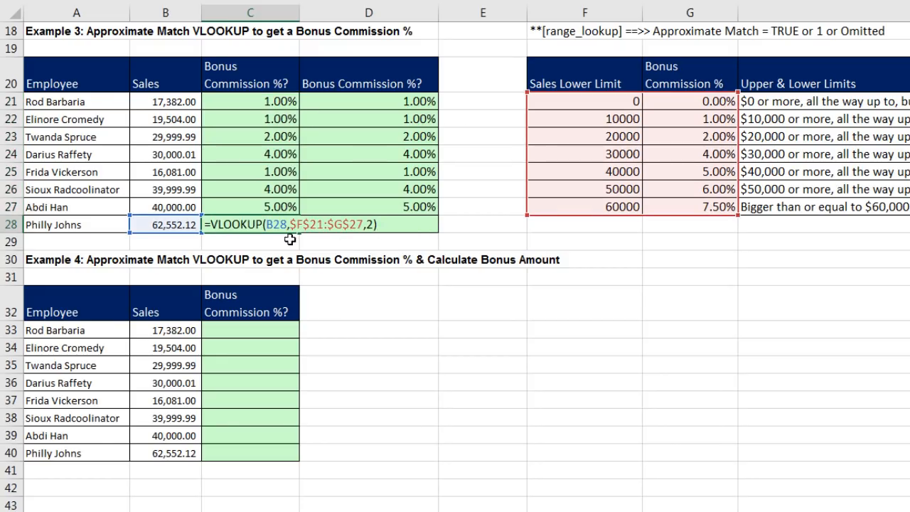
key(Escape)
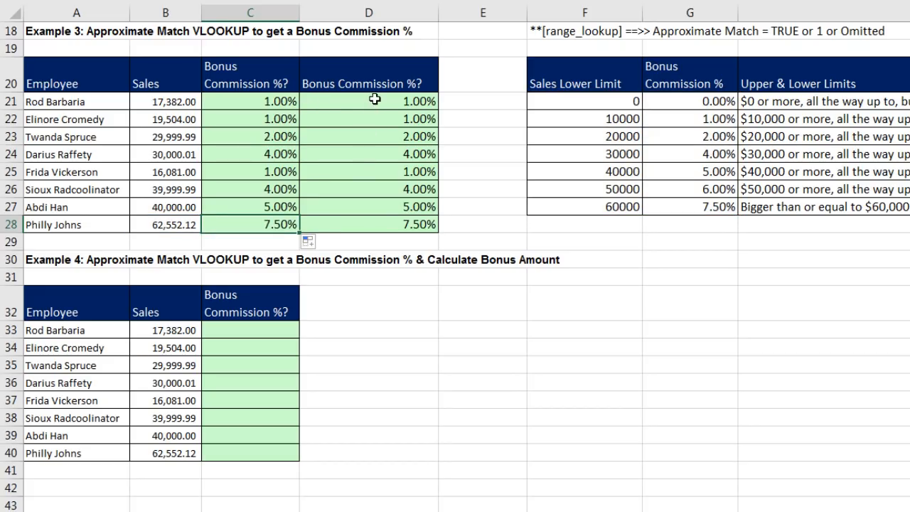
click(397, 231)
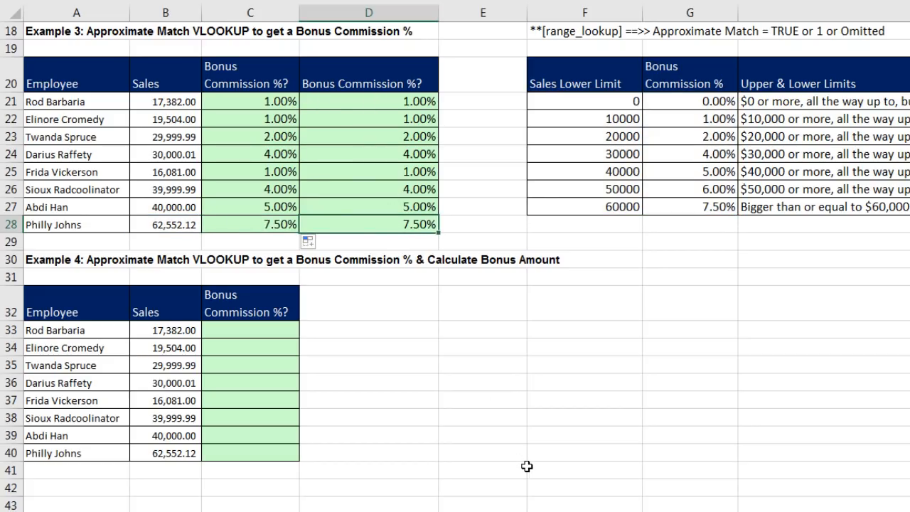
key(F2)
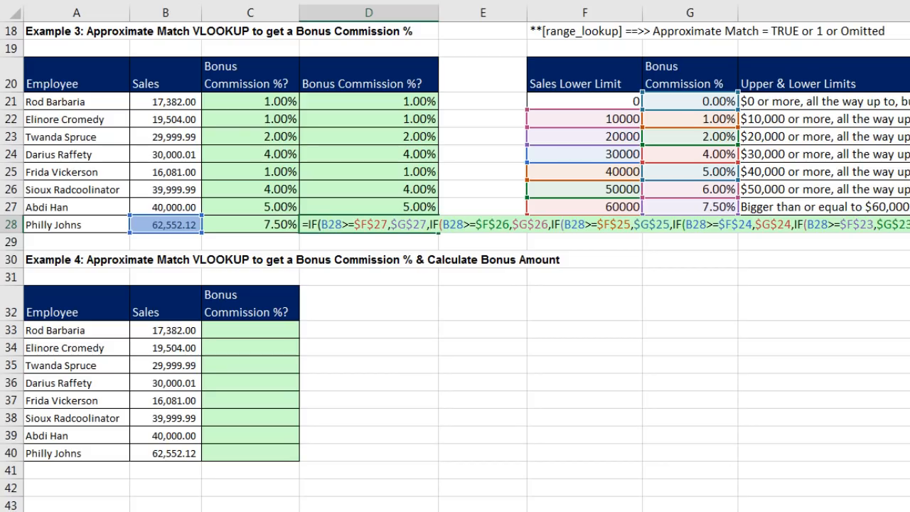
key(Escape)
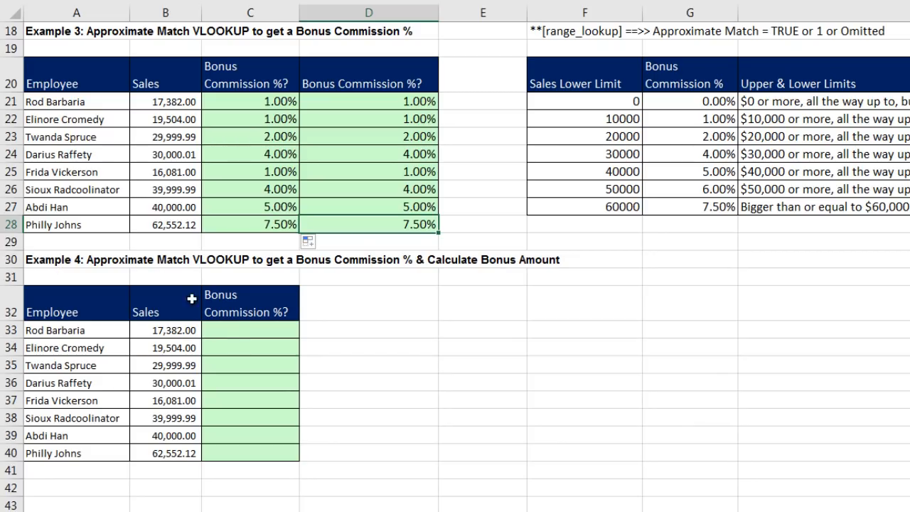
click(235, 330)
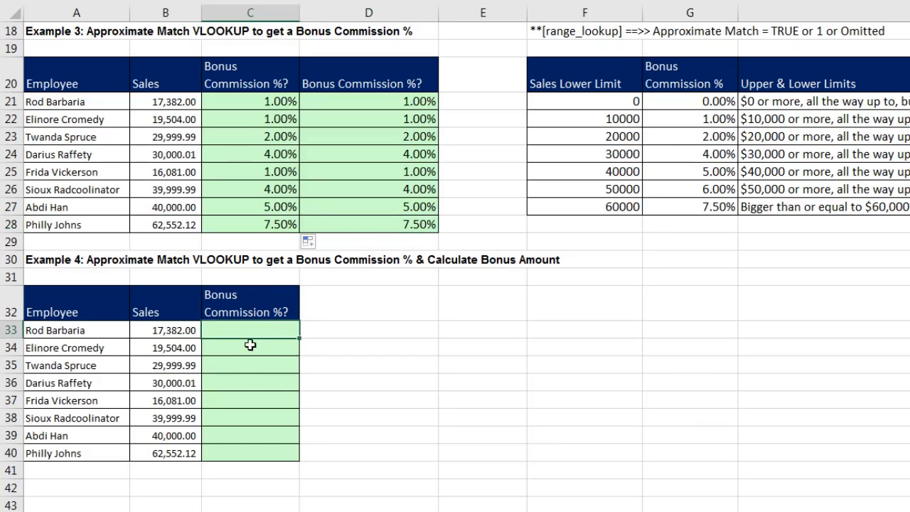
click(250, 347)
click(243, 366)
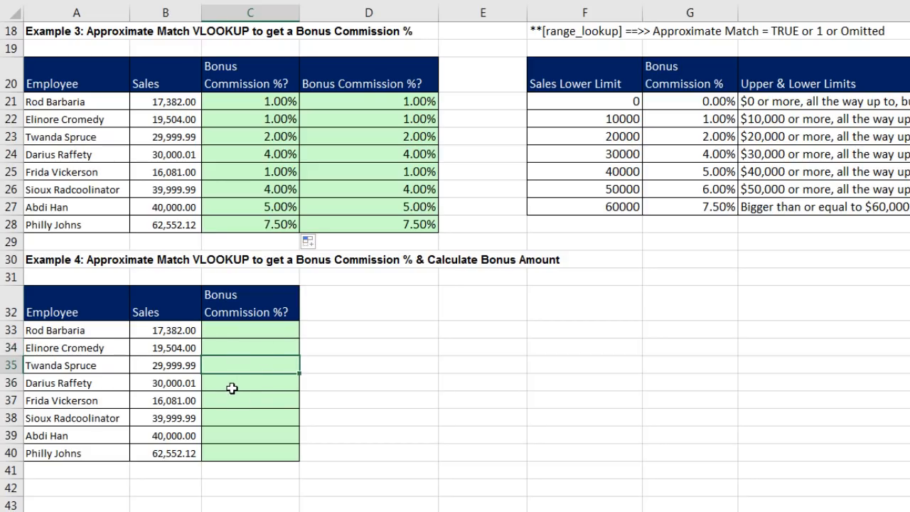
click(232, 389)
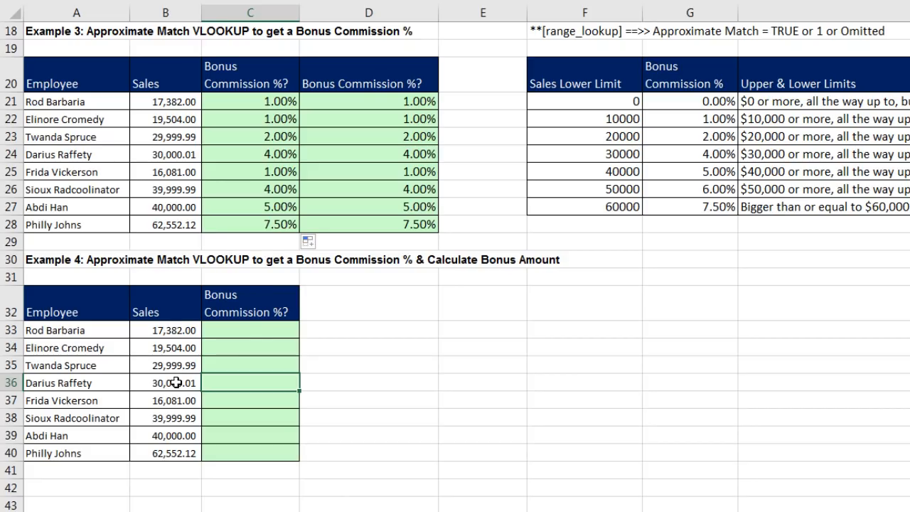
Change the % sign in the C32 header to $ so it reads Bonus Commission $?
click(261, 305)
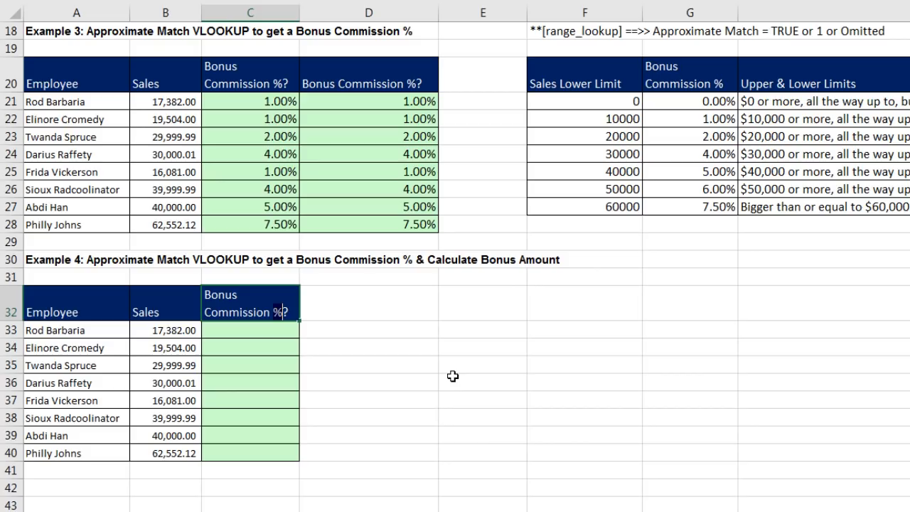
text($)
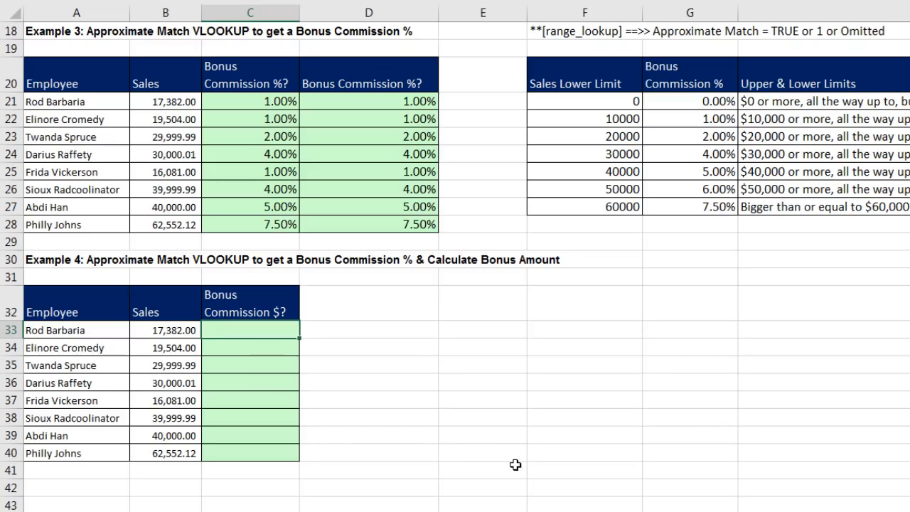
Begin a VLOOKUP in C33 with lookup value B33, absolute table array $F$21:$G$27 and column index 2
text(vl)
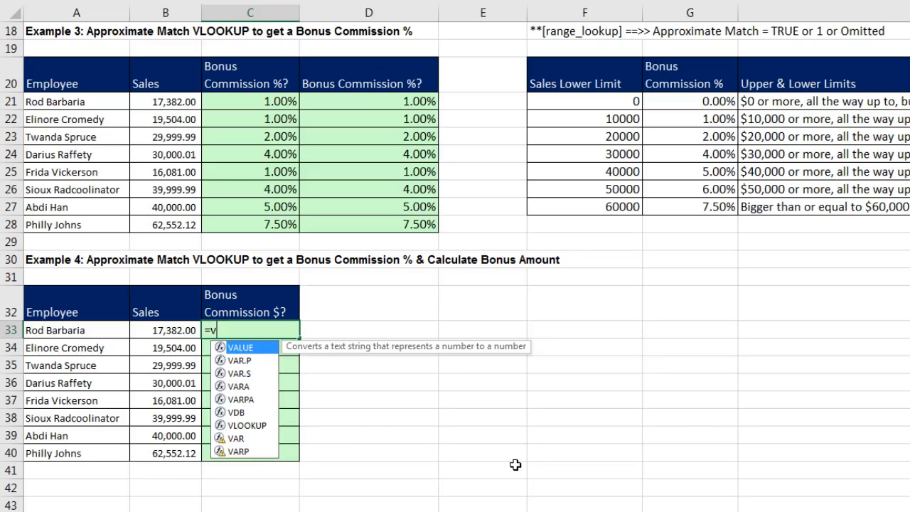
key(Tab)
key(Left)
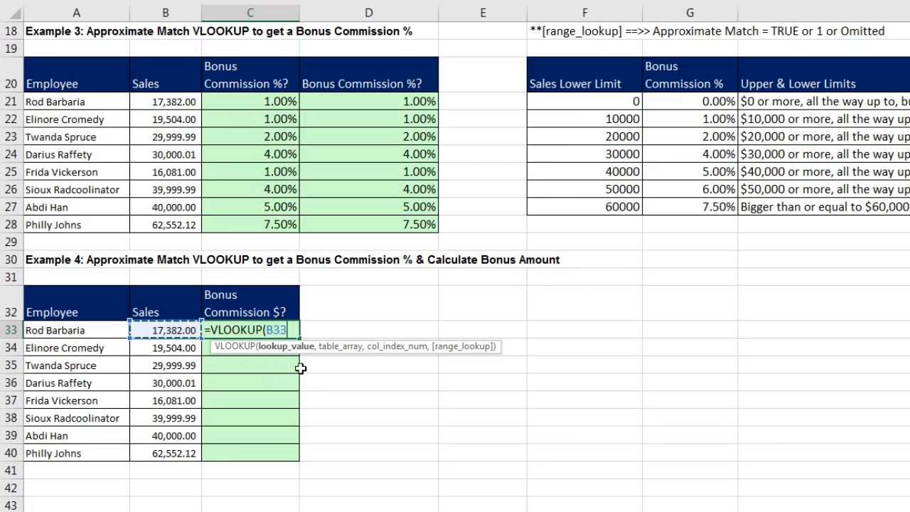
text(,)
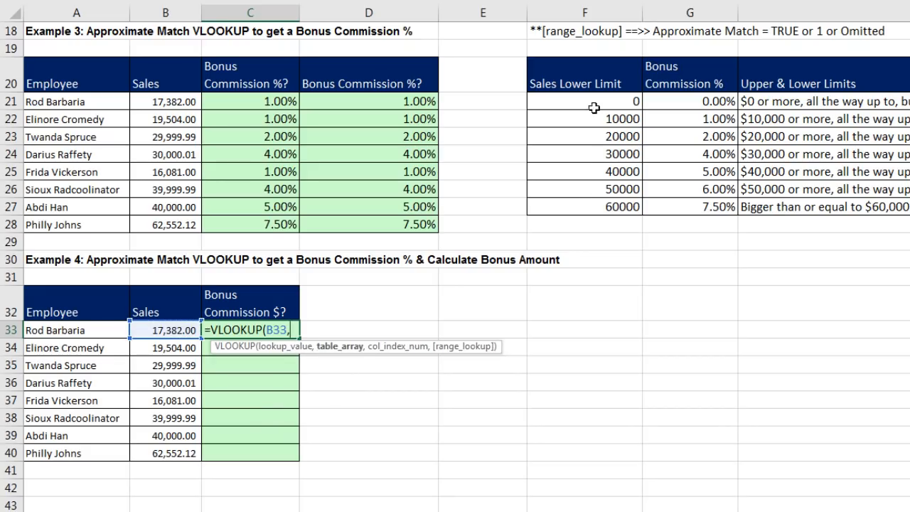
drag(581, 104, 661, 205)
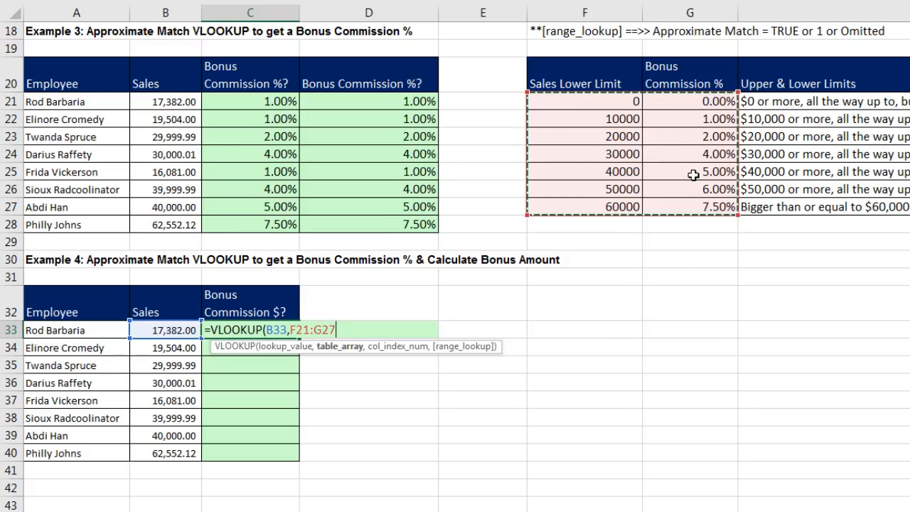
key(F4)
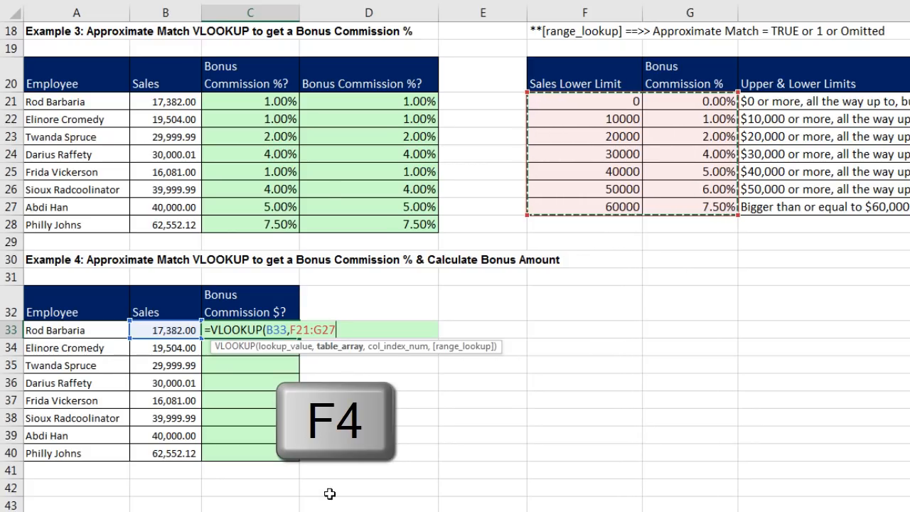
key(F4)
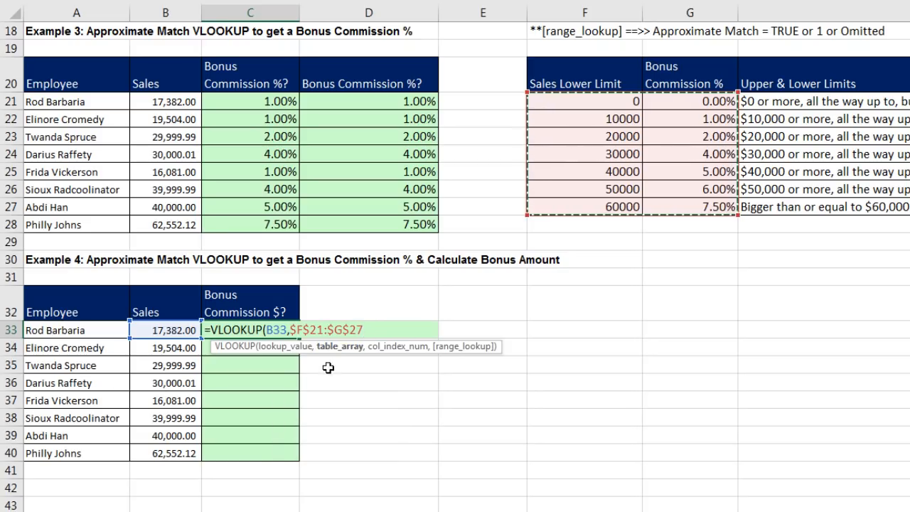
text(,2)
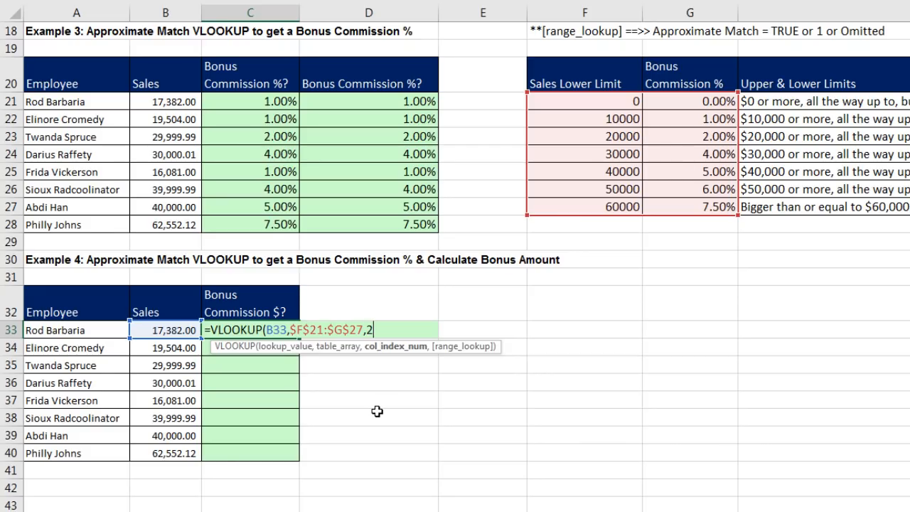
Complete the C33 formula with the range_lookup argument omitted and fill it down through C40
text(,)
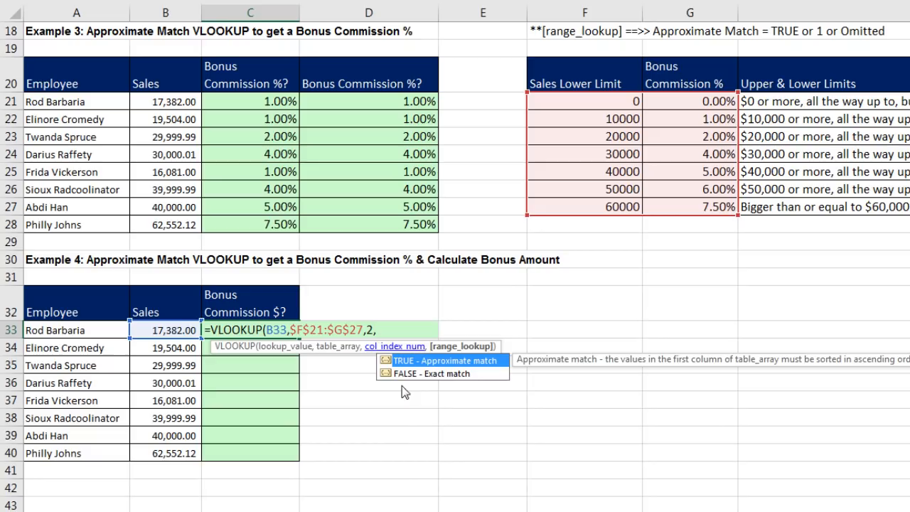
key(BackSpace)
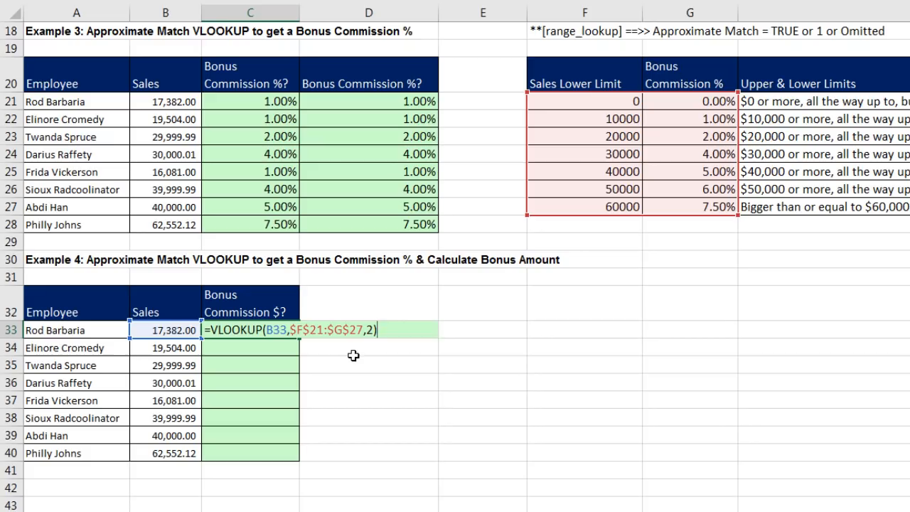
key(ctrl+Return)
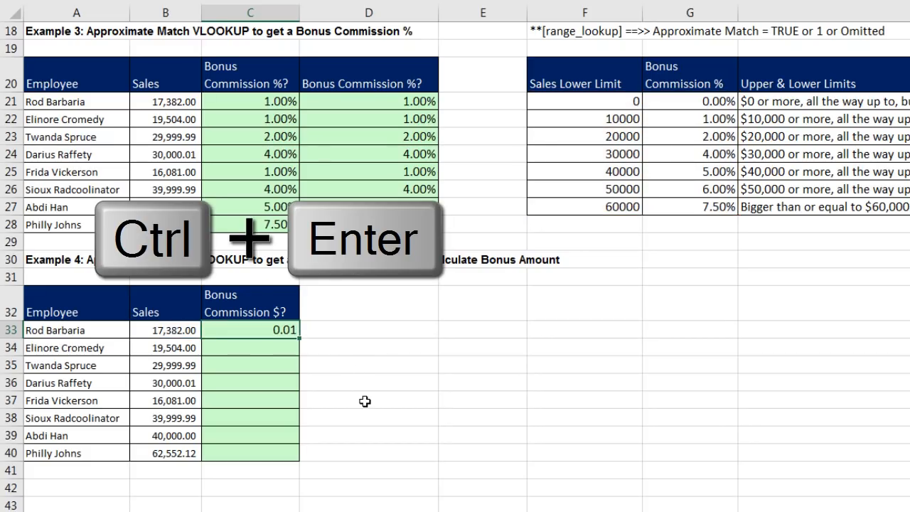
double_click(299, 337)
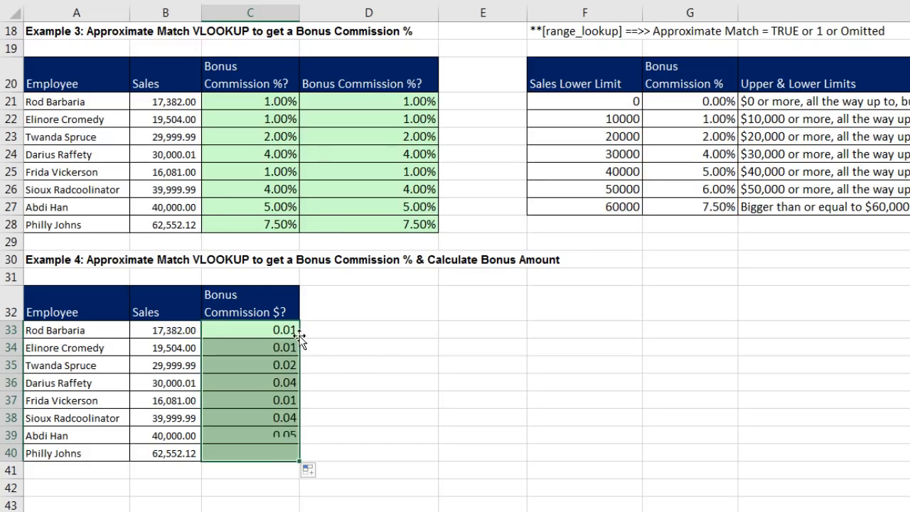
Check the cell references of the copied VLOOKUP formula in C40
click(261, 455)
key(F2)
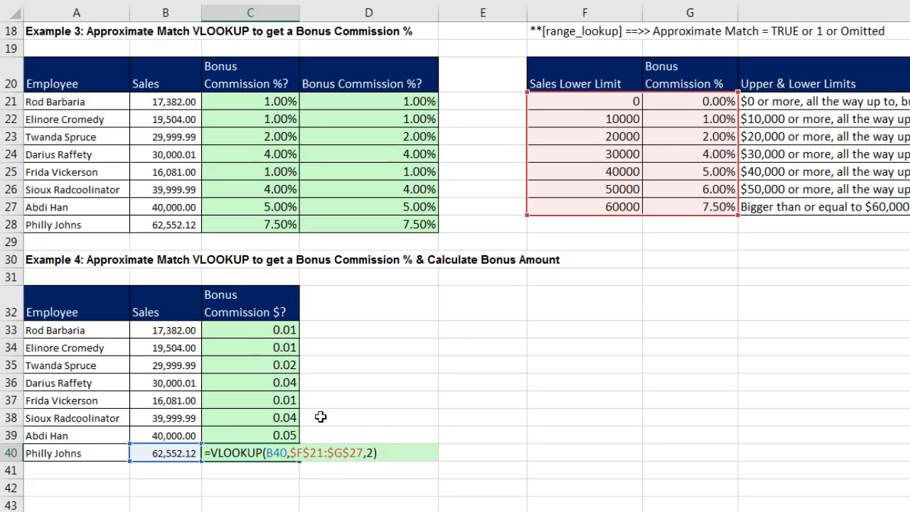
key(ctrl+Return)
Multiply the VLOOKUP in C33 by the sales amount in B33 and fill the formula down through C40
click(263, 332)
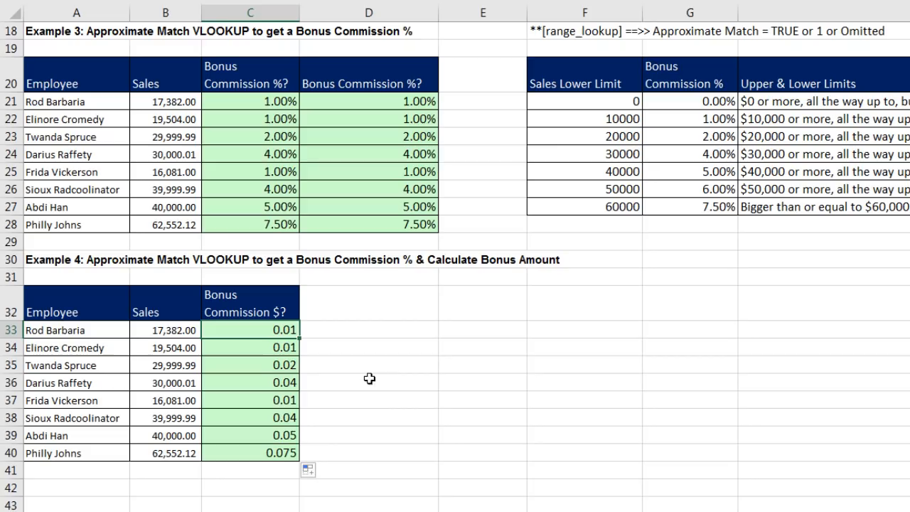
key(F2)
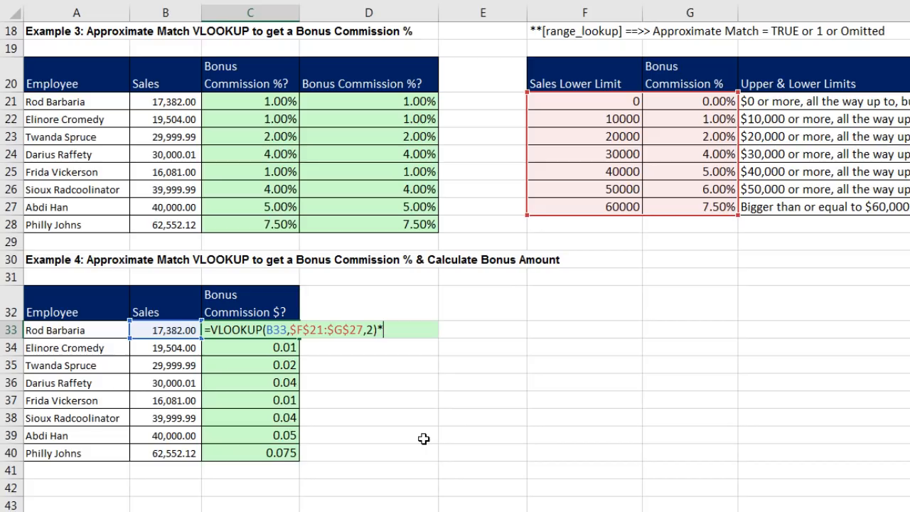
click(168, 332)
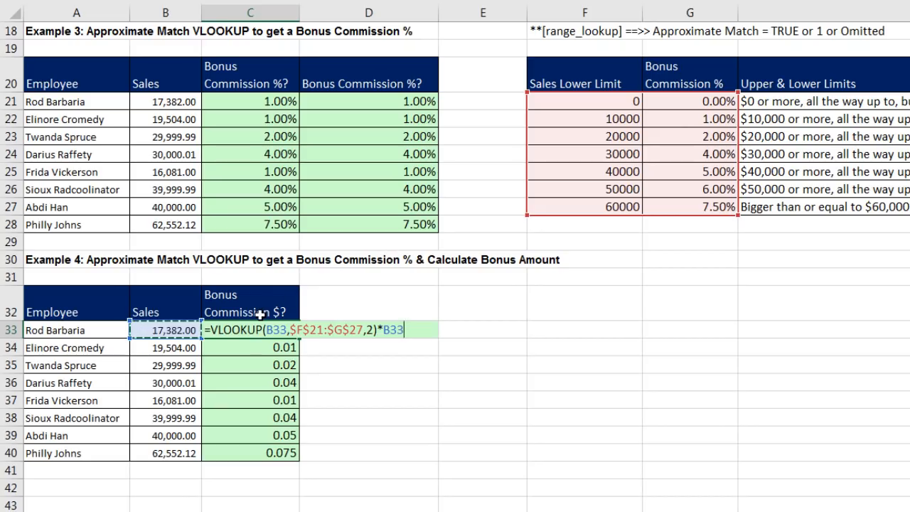
key(ctrl+Return)
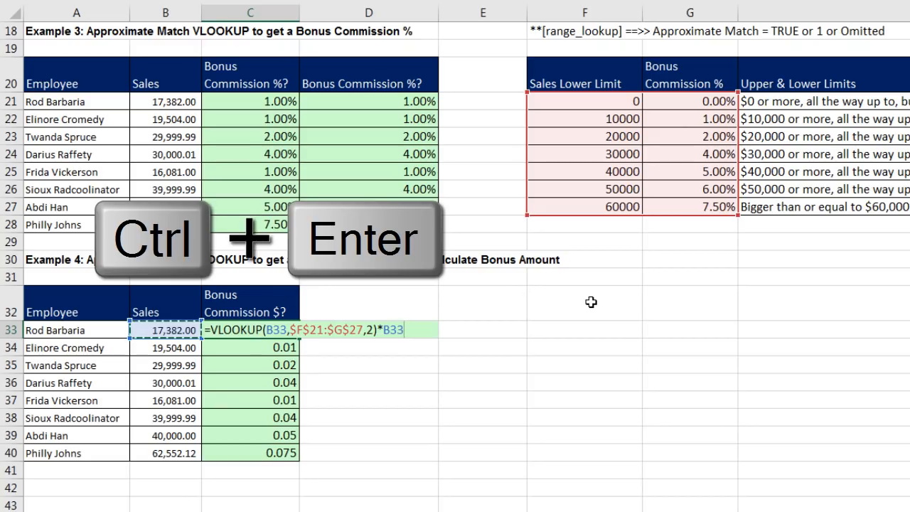
double_click(301, 340)
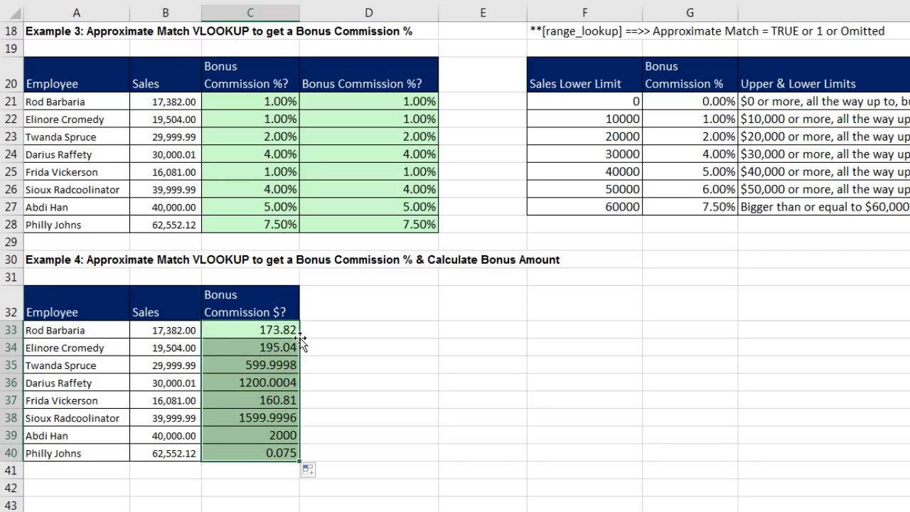
Check the formula in the last bonus cell C40 and the decimals of the amounts in C35 through C37
click(254, 452)
key(F2)
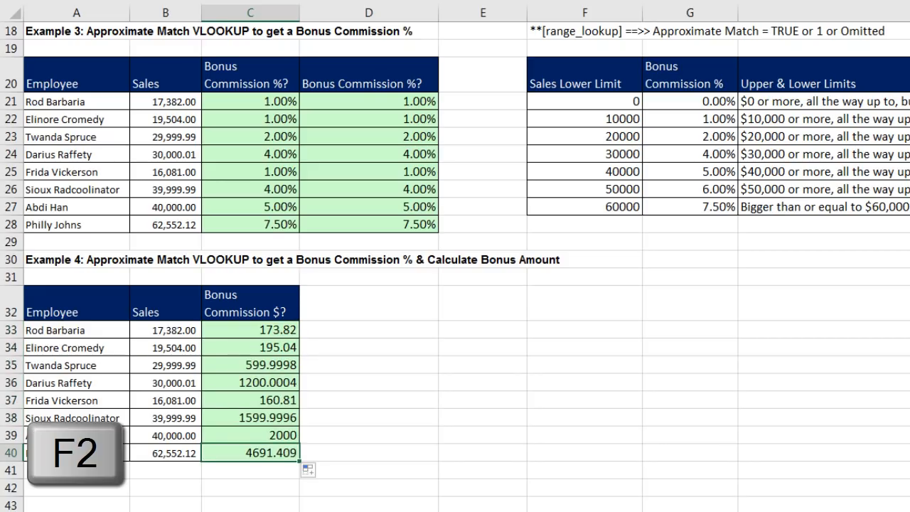
key(Escape)
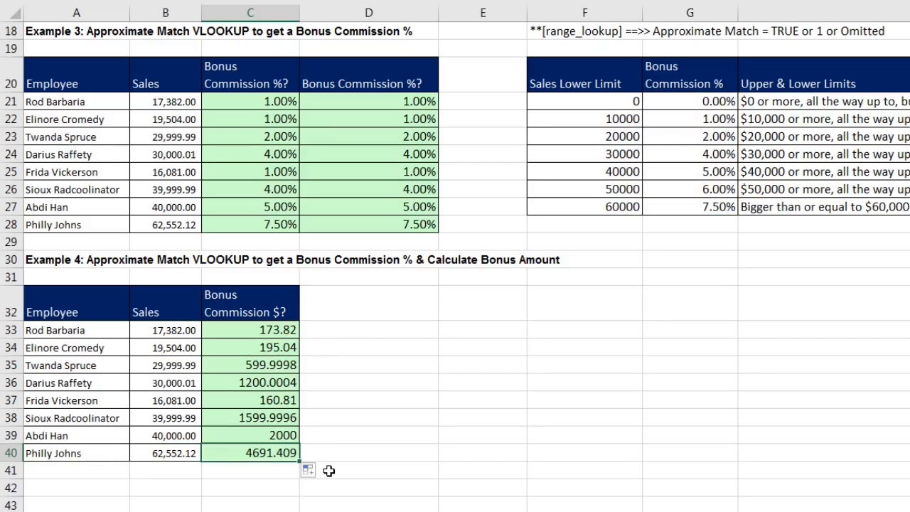
click(288, 365)
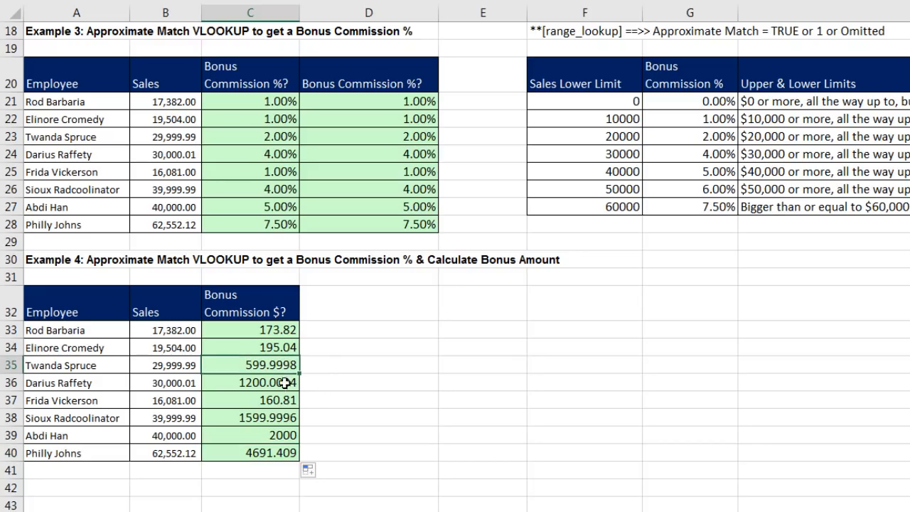
click(285, 388)
click(285, 402)
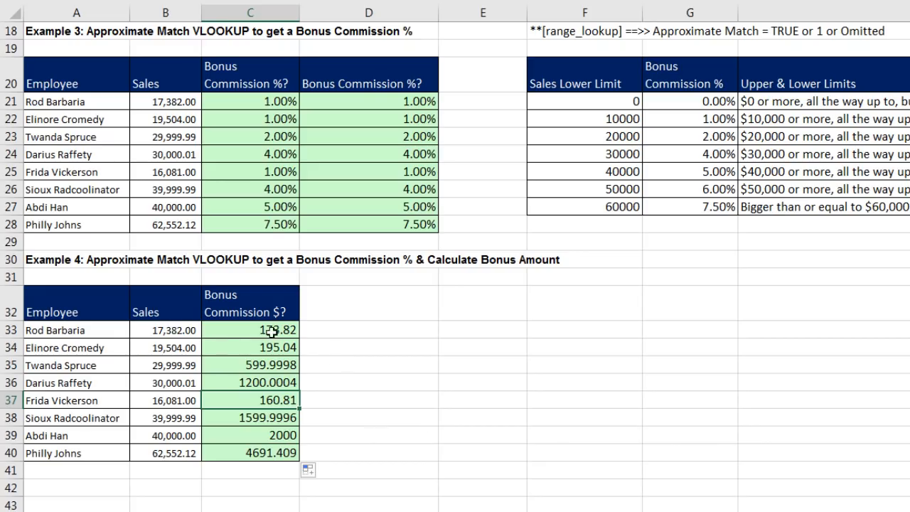
Format the bonus commission amounts in C33:C40 with the Currency number format
drag(250, 331, 253, 453)
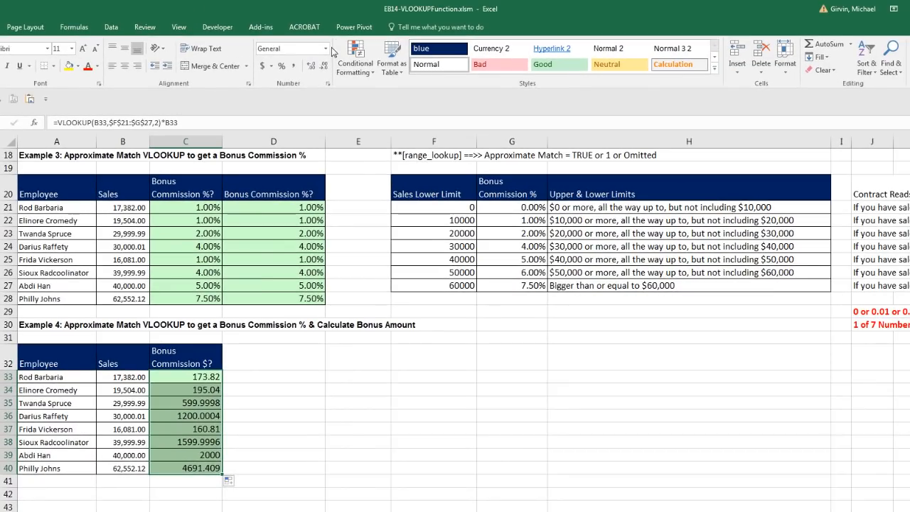
click(326, 48)
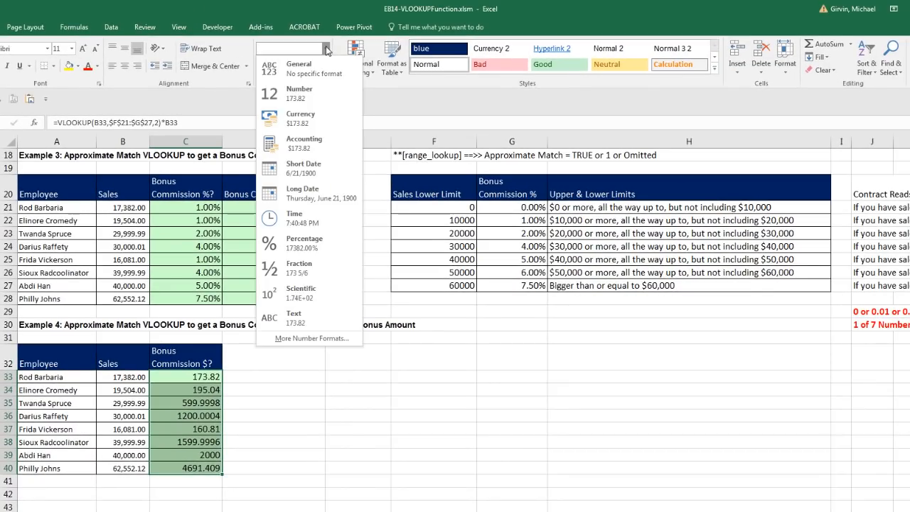
click(318, 120)
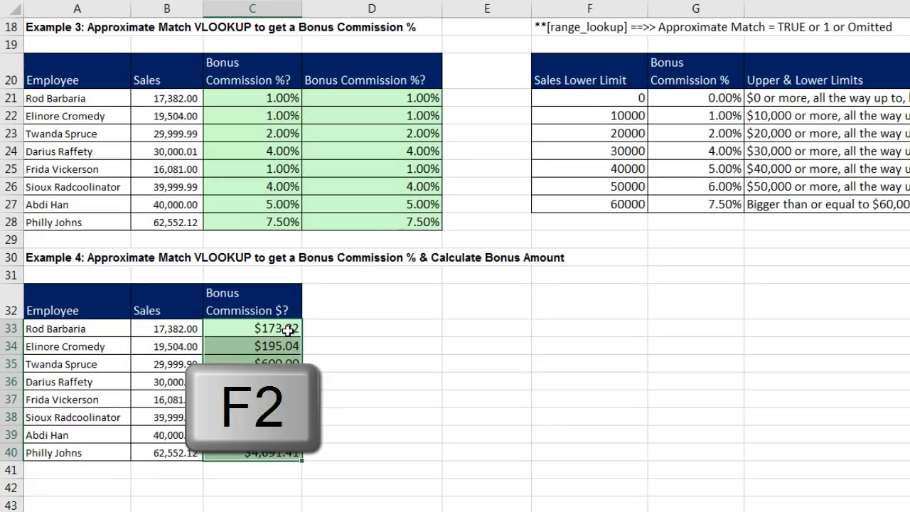
Review the bonus amount formula in C33 and the approximate match VLOOKUP formula in C26
click(212, 378)
key(F2)
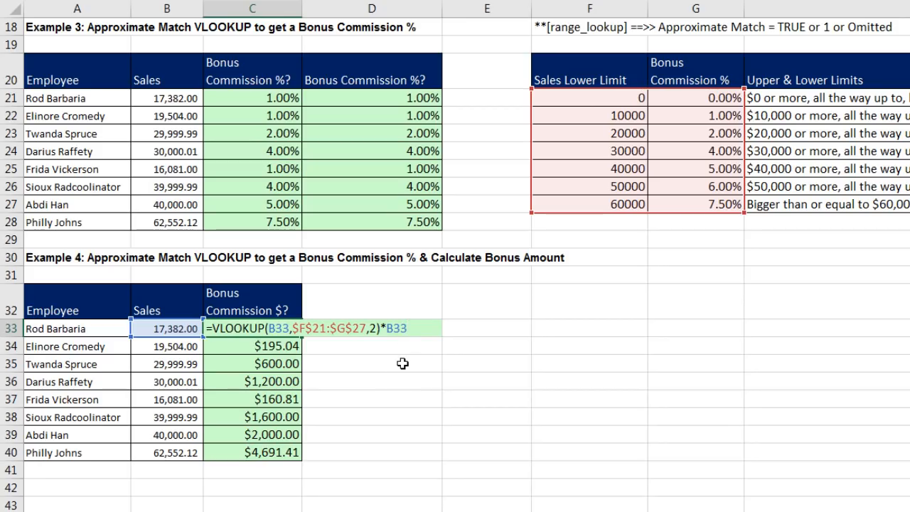
key(Escape)
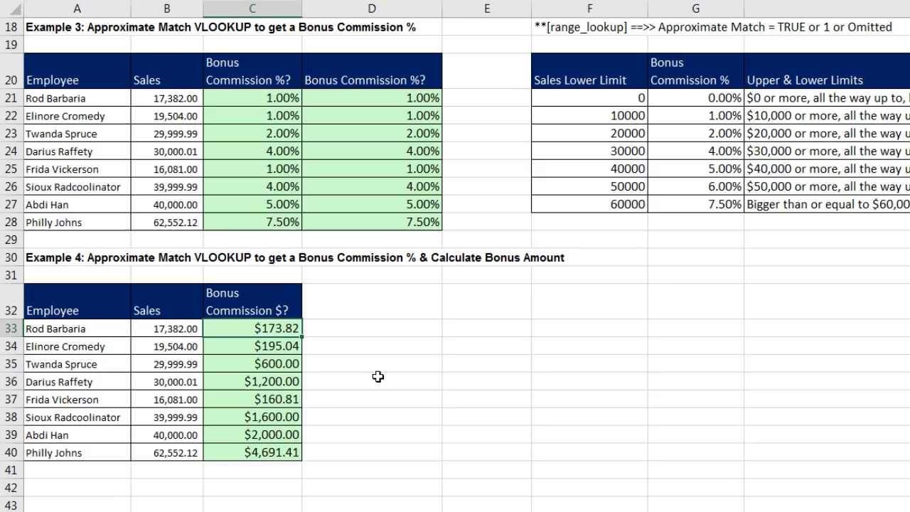
click(258, 182)
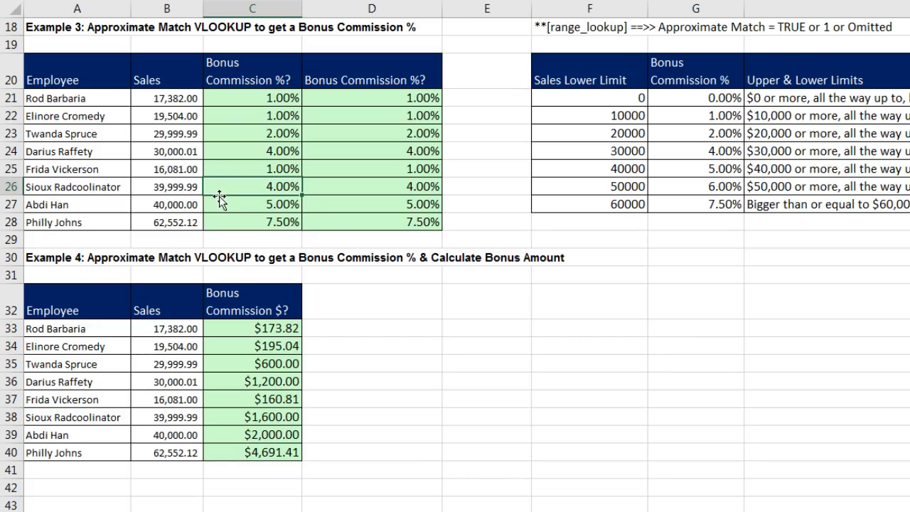
double_click(285, 186)
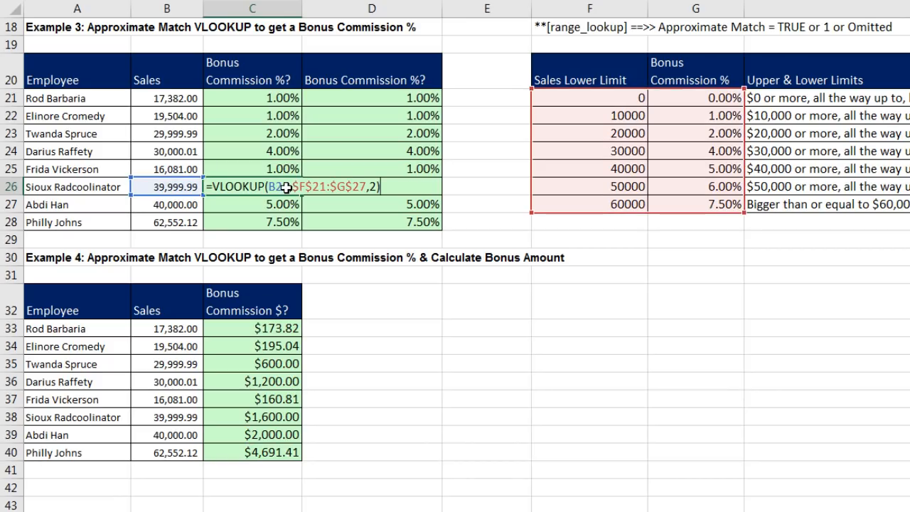
key(ctrl+Return)
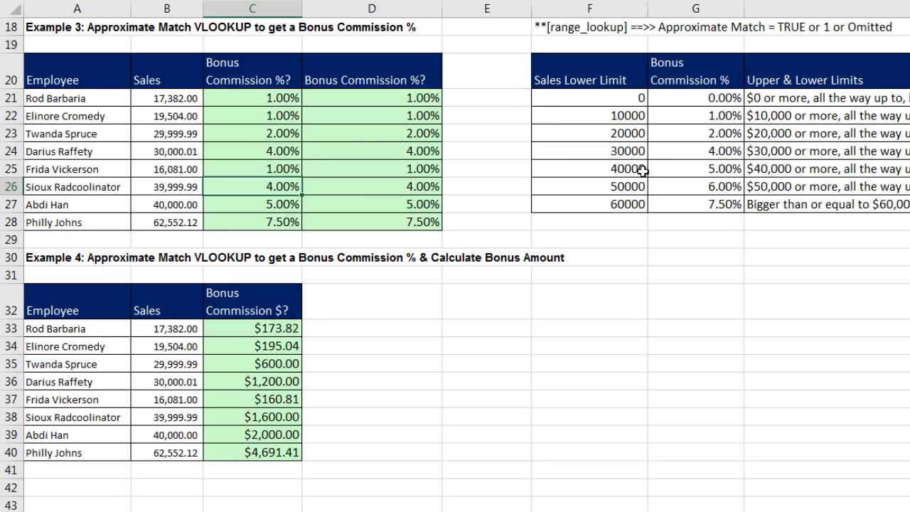
Review the 40000 and 30000 rows of the commission table and compare the VLOOKUP in C21 with the nested IF in D21
click(584, 174)
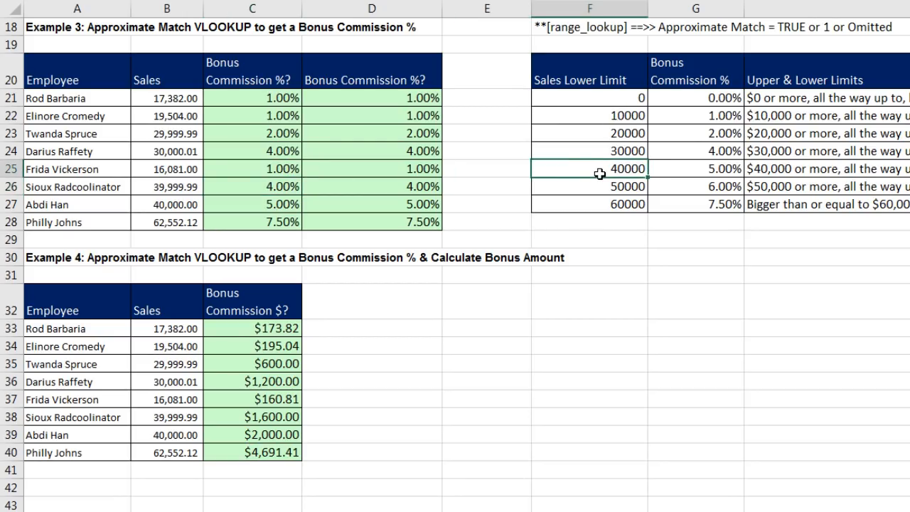
click(590, 150)
drag(659, 149, 720, 148)
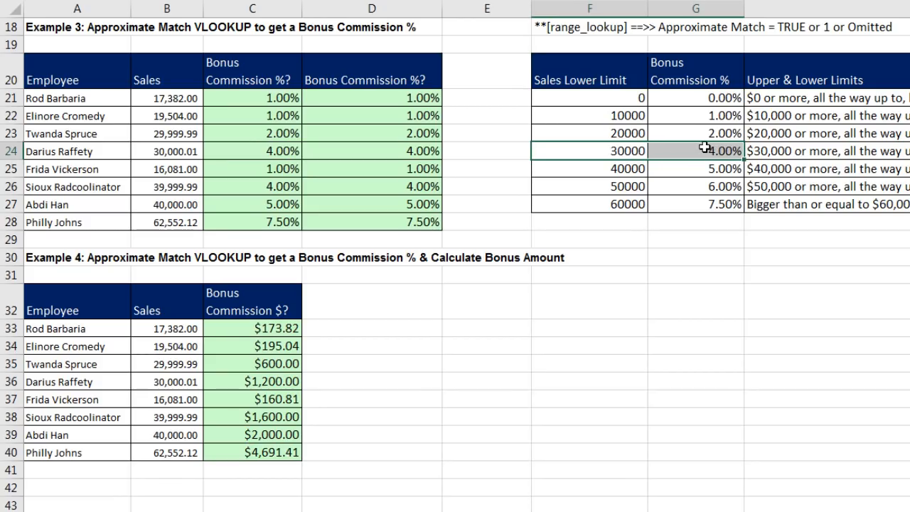
double_click(258, 92)
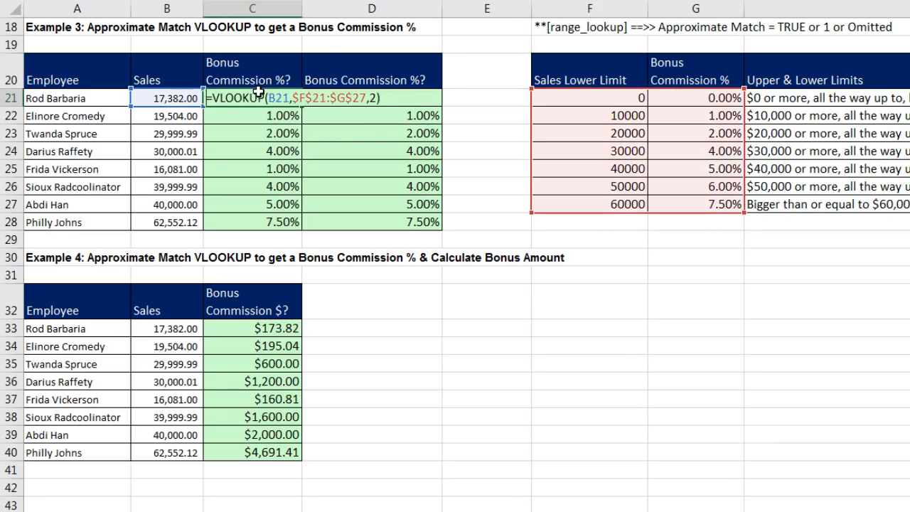
key(Escape)
double_click(366, 98)
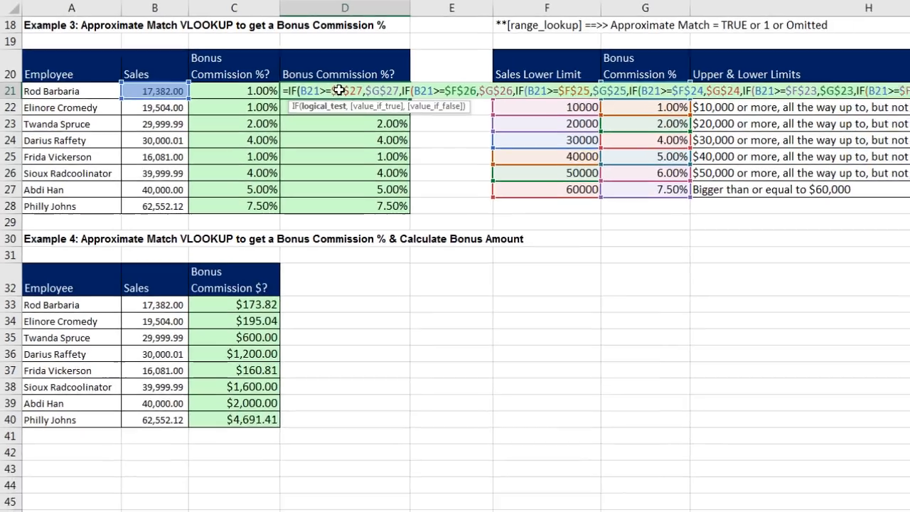
key(Escape)
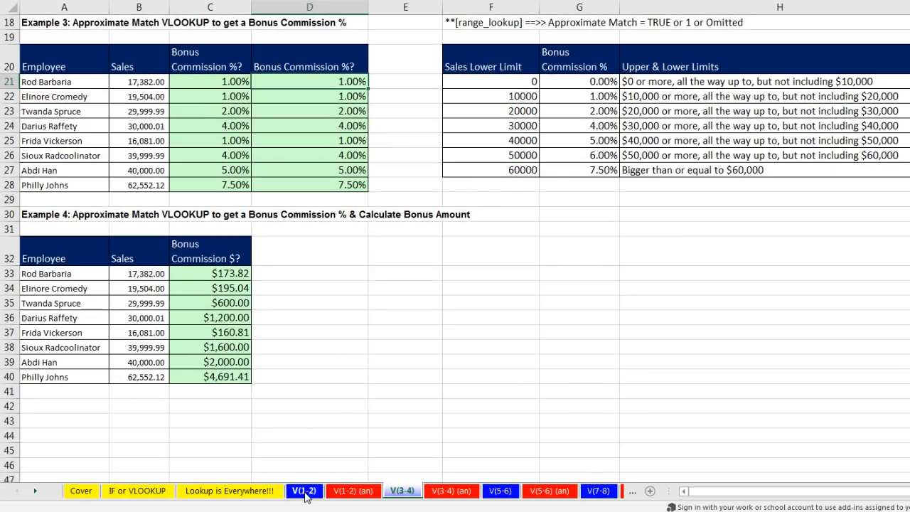
On the V(1-2) sheet, compare the exact match VLOOKUP in F23 with the nested IF formula in K23
click(307, 490)
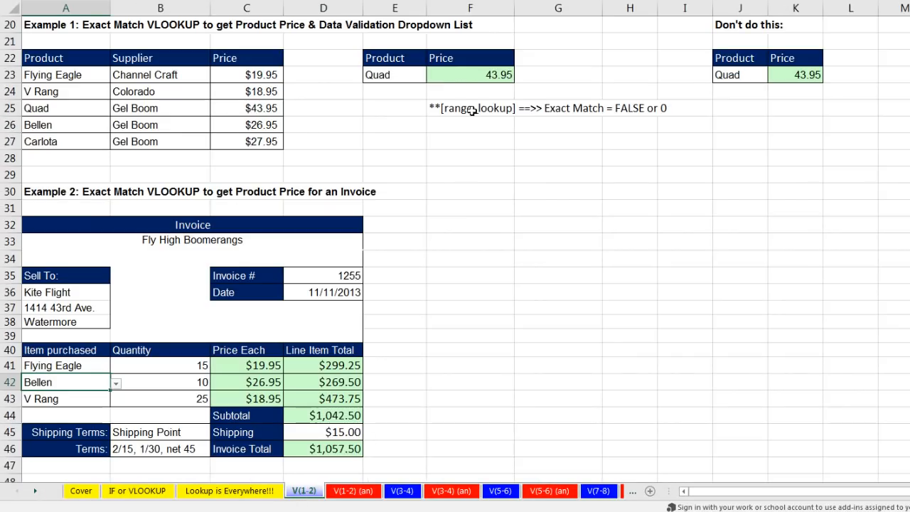
double_click(471, 77)
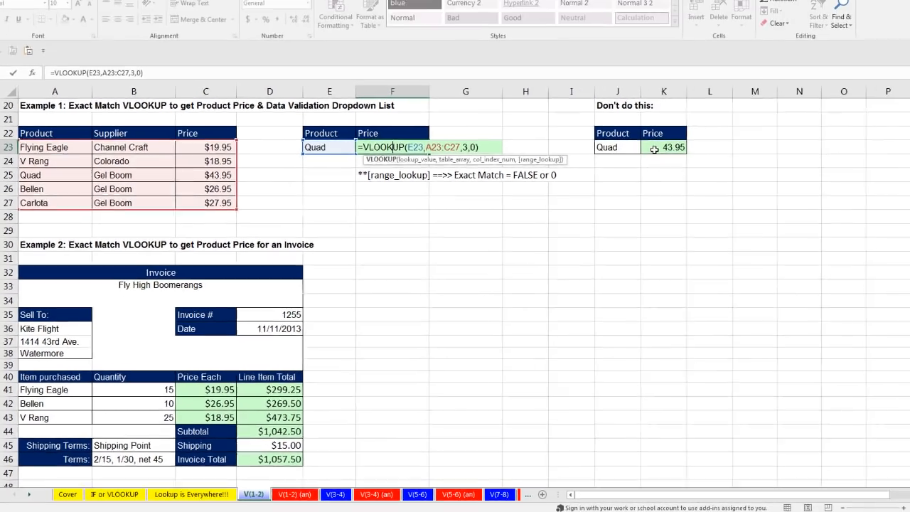
key(Escape)
double_click(794, 76)
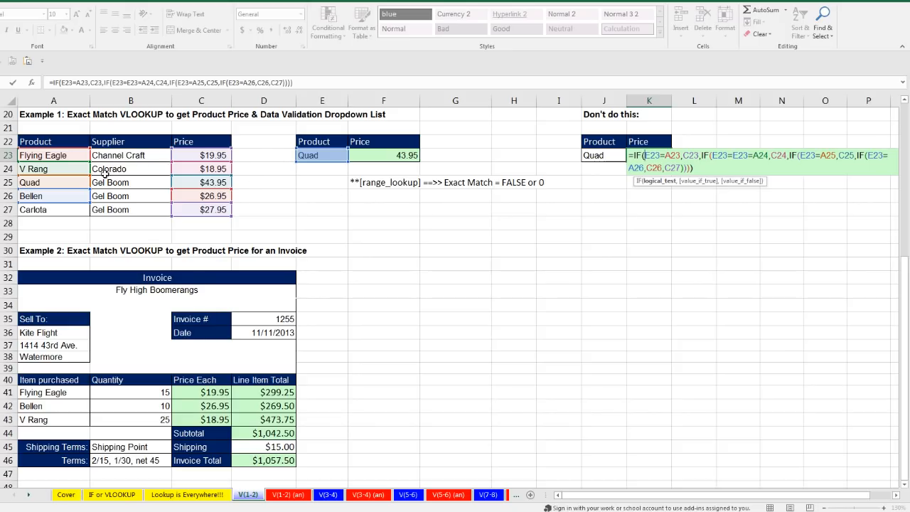
key(Escape)
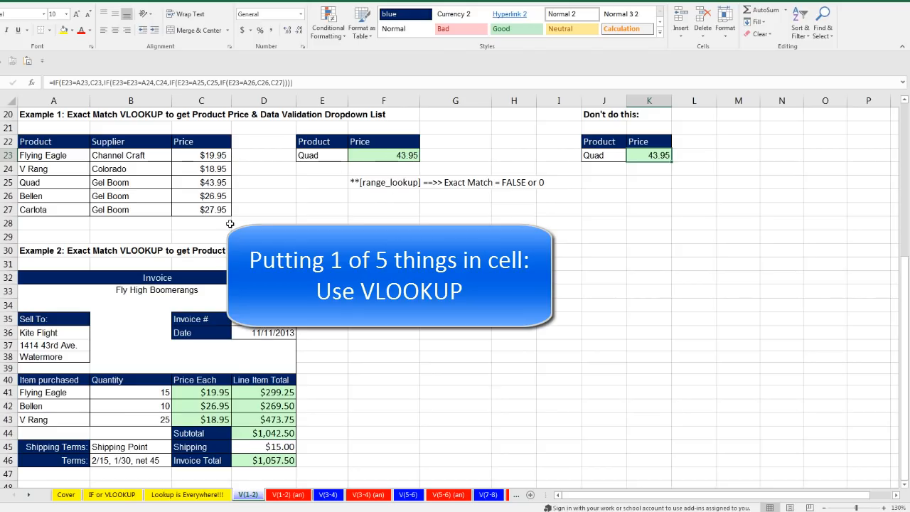
double_click(393, 155)
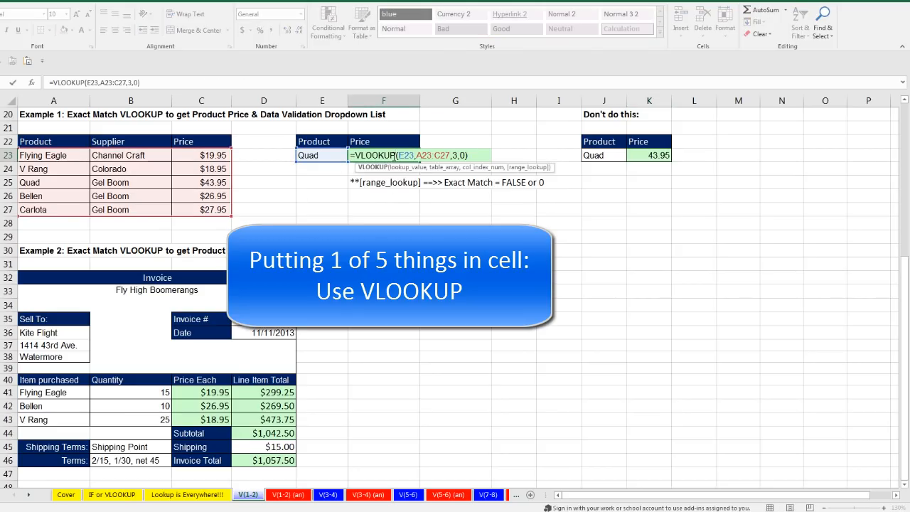
key(Escape)
On the V(3-4) sheet, compare the nested IF formula in D28 with the approximate match VLOOKUP in C28
click(329, 495)
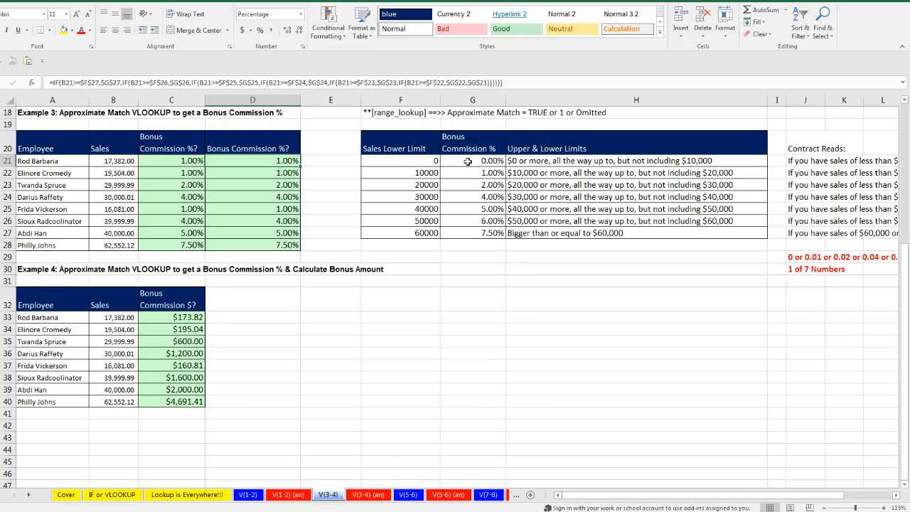
click(267, 245)
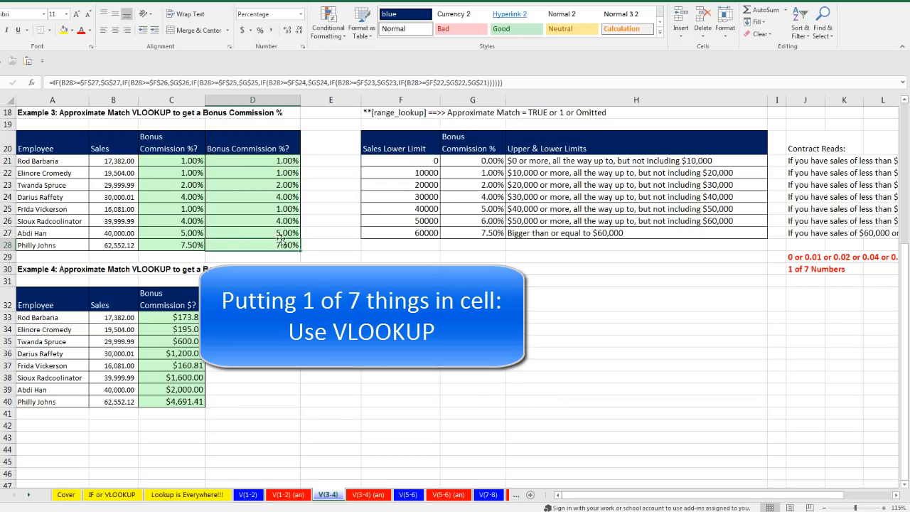
double_click(278, 243)
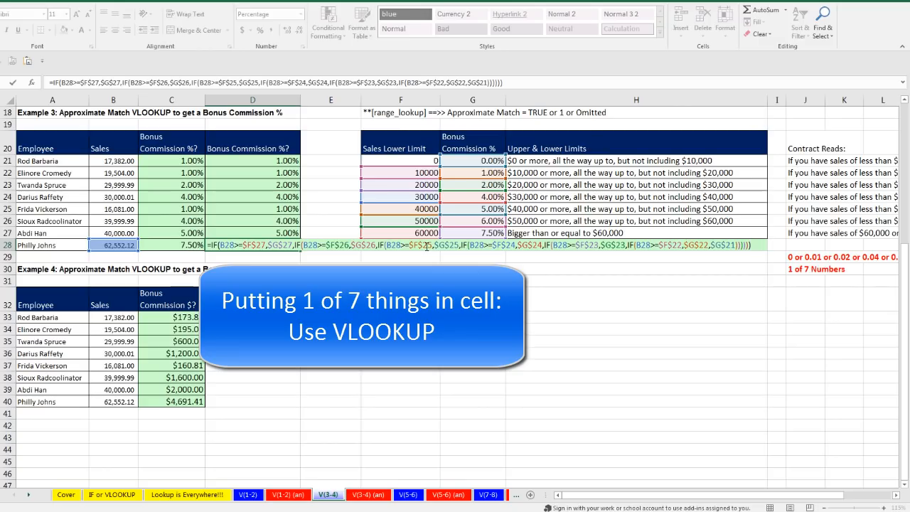
key(Escape)
click(198, 243)
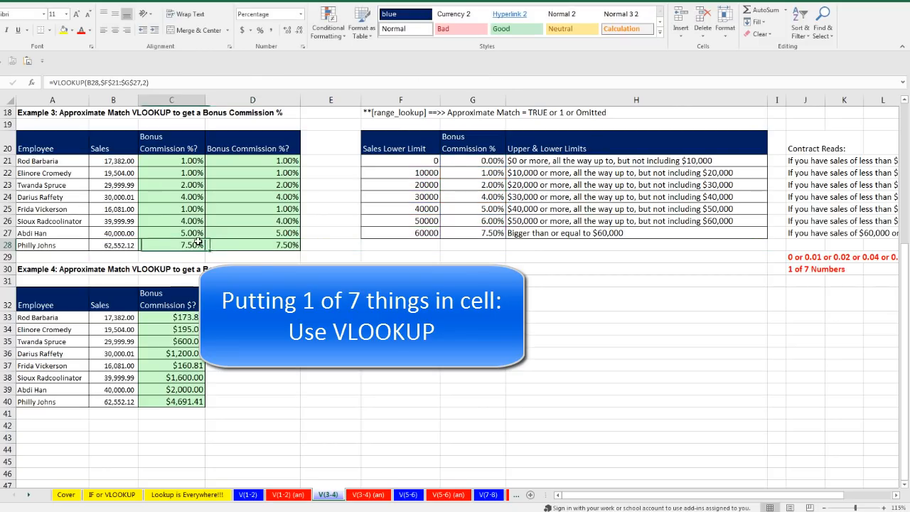
key(F2)
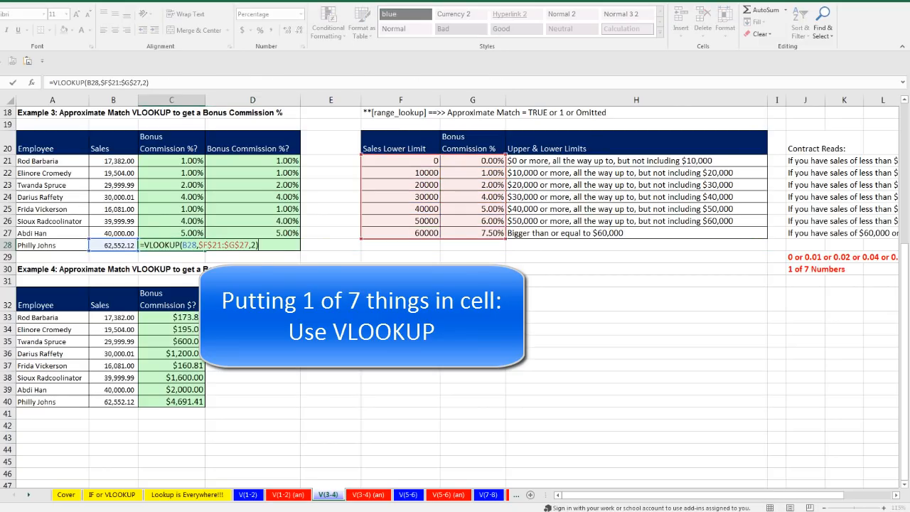
key(ctrl+Return)
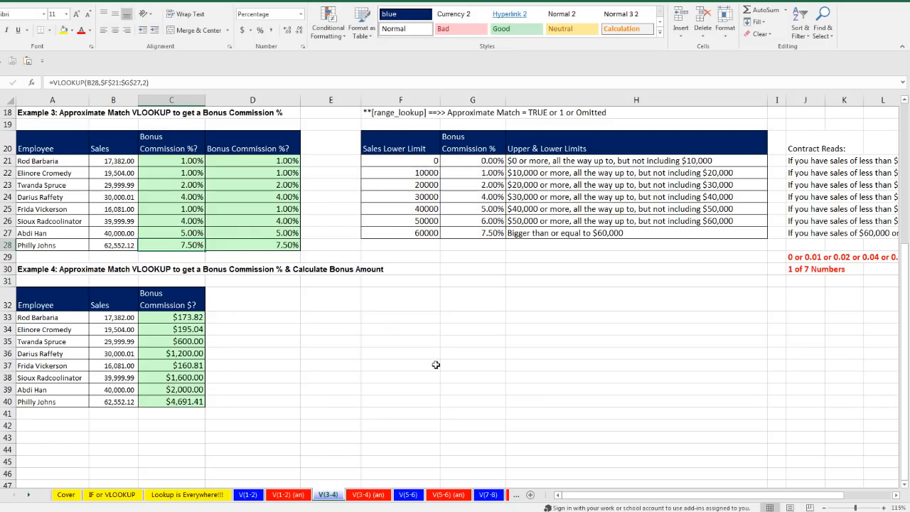
Open the V(5-6) sheet and locate the record of the employee named in A16 within the employee table
click(408, 495)
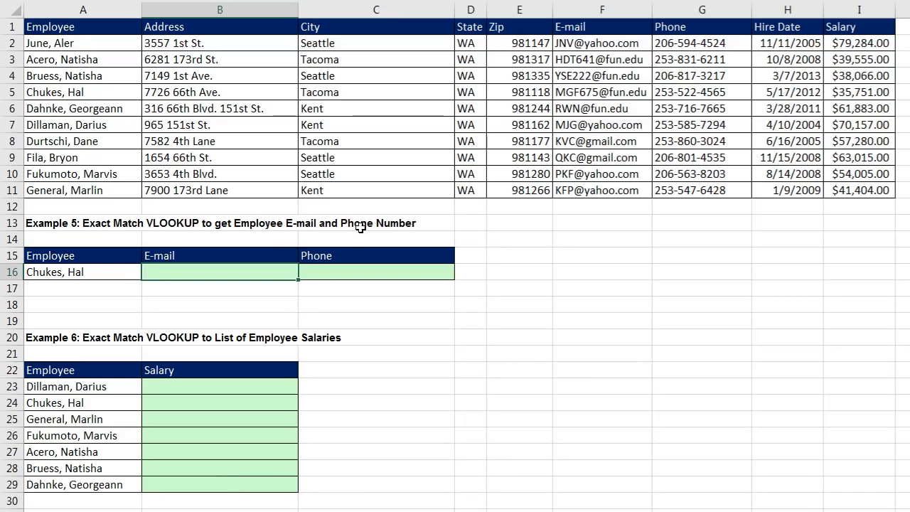
click(113, 274)
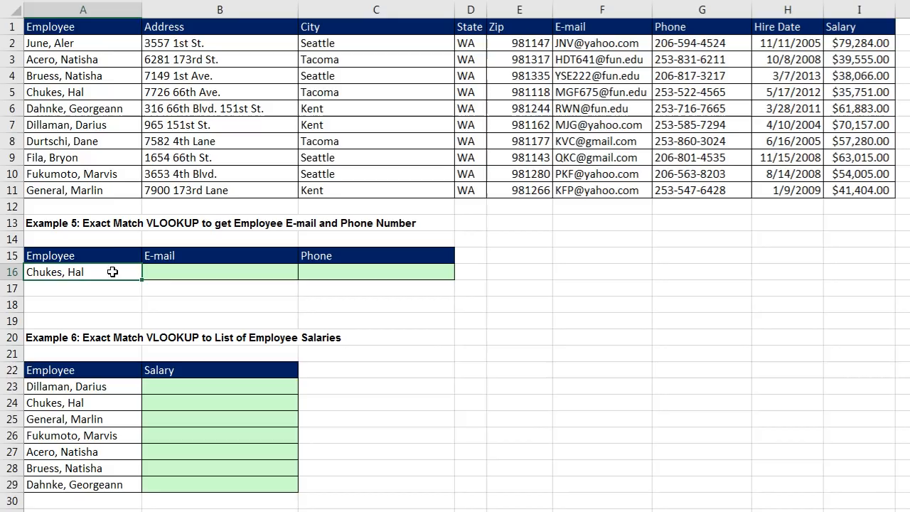
click(92, 95)
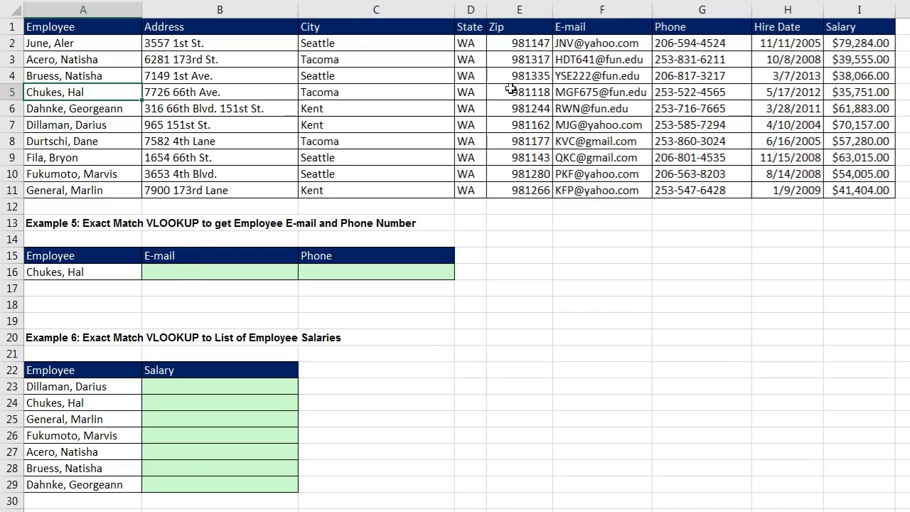
Start a VLOOKUP in B16 with A16 as the lookup value and the absolute range $A$2:$I$11 as the table array
click(176, 274)
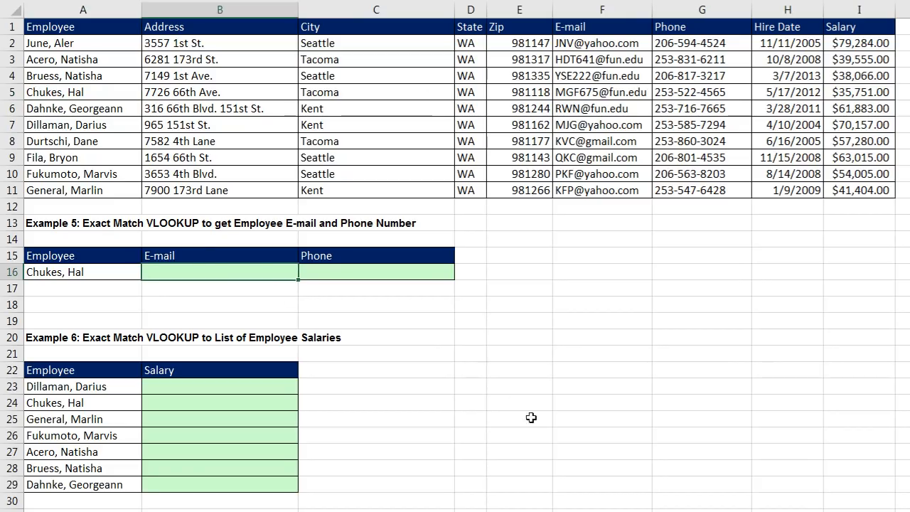
text(=vl)
key(Tab)
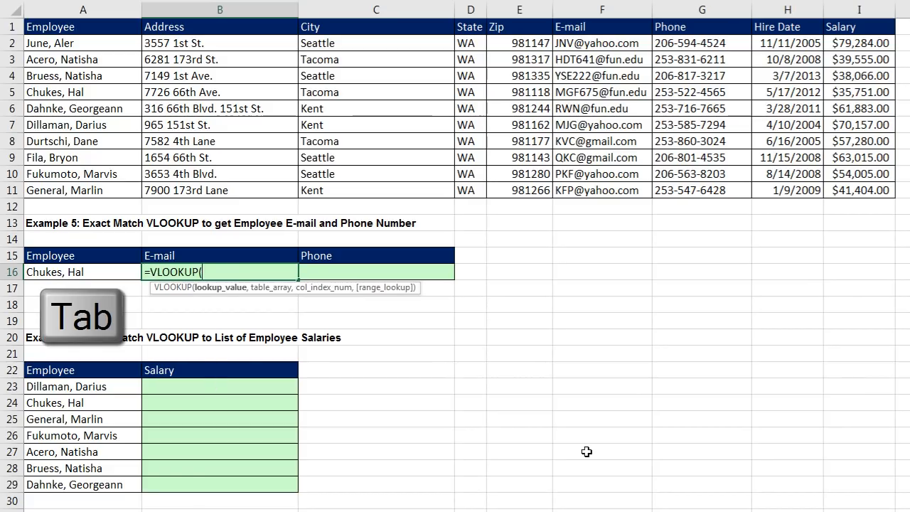
key(Left)
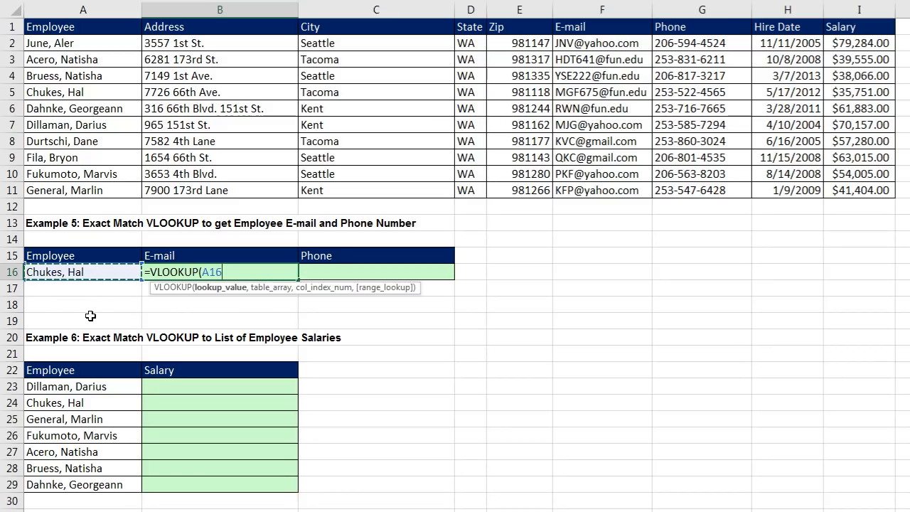
text(,)
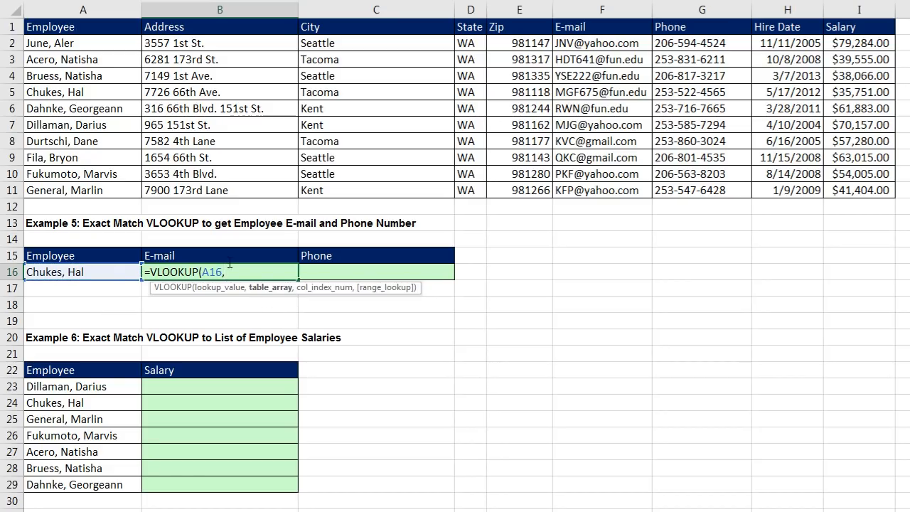
drag(72, 53, 853, 193)
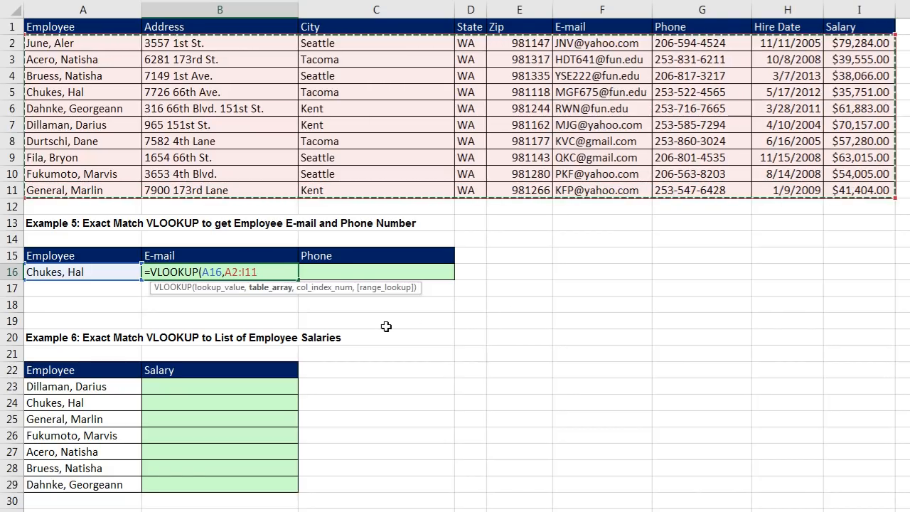
key(F4)
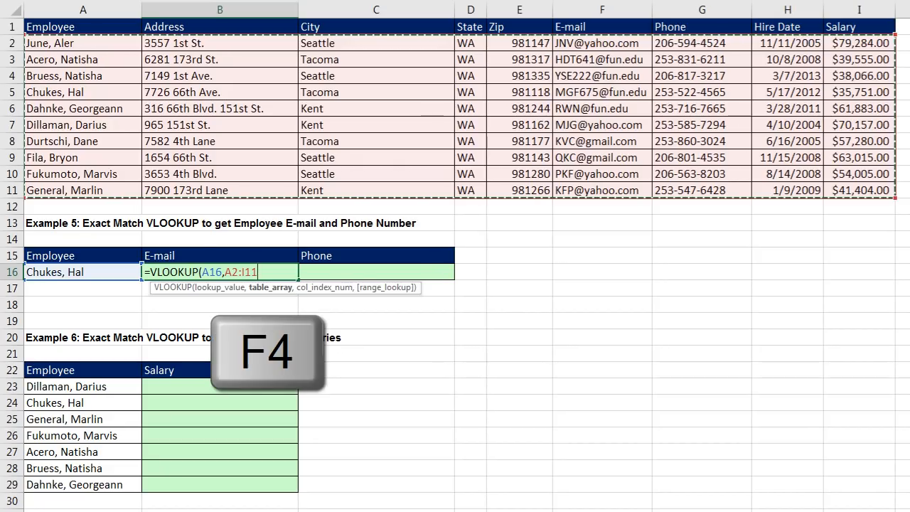
key(F4)
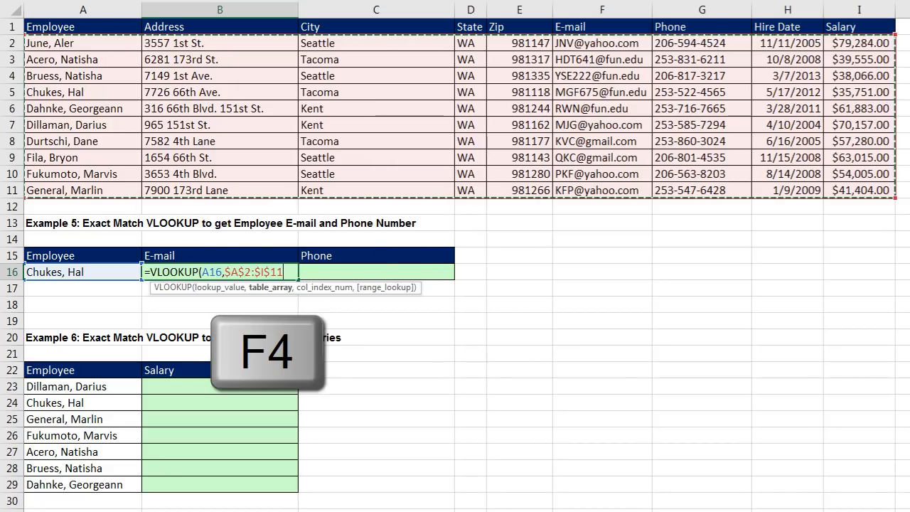
Lock the lookup value as $A$16 and complete the B16 formula with column index 6 and exact match 0
click(216, 288)
key(F4)
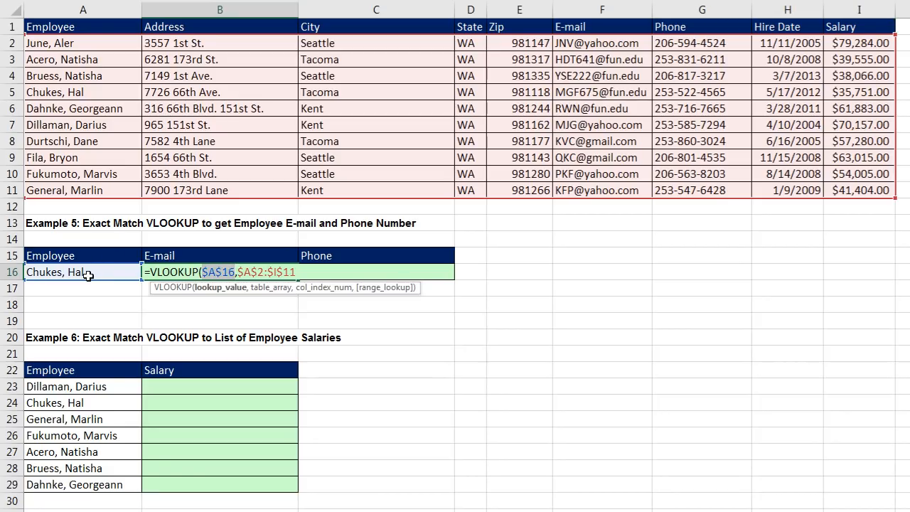
click(298, 272)
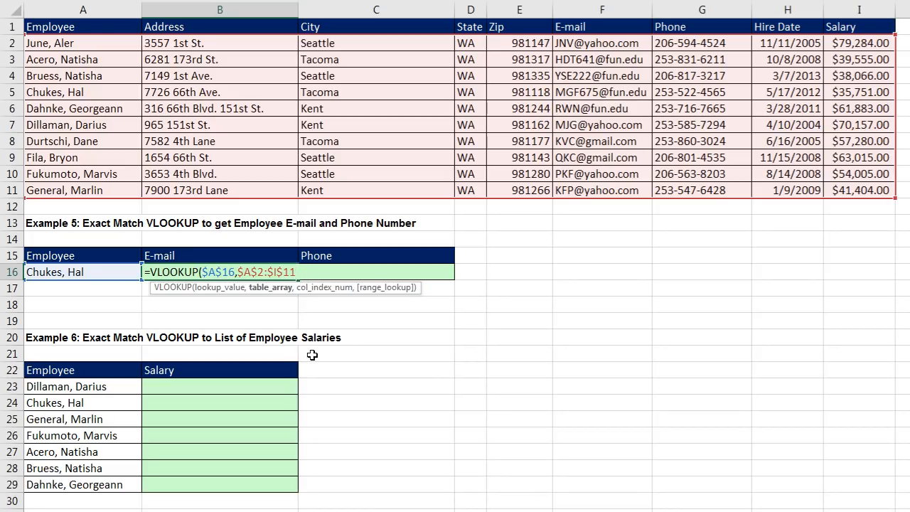
text(,)
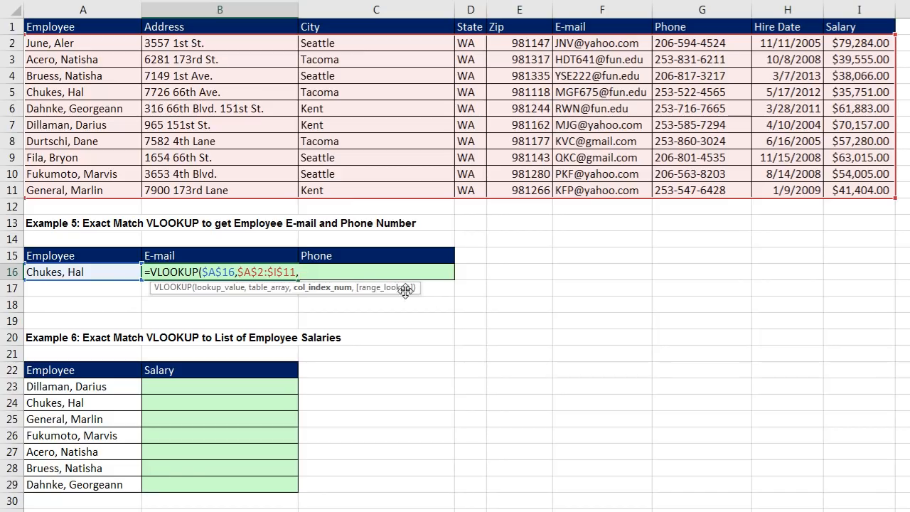
text(6,0)
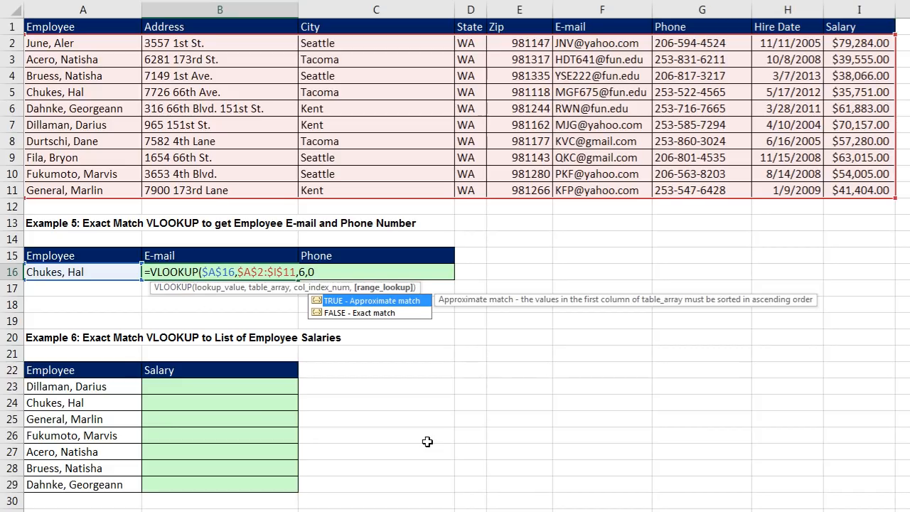
text())
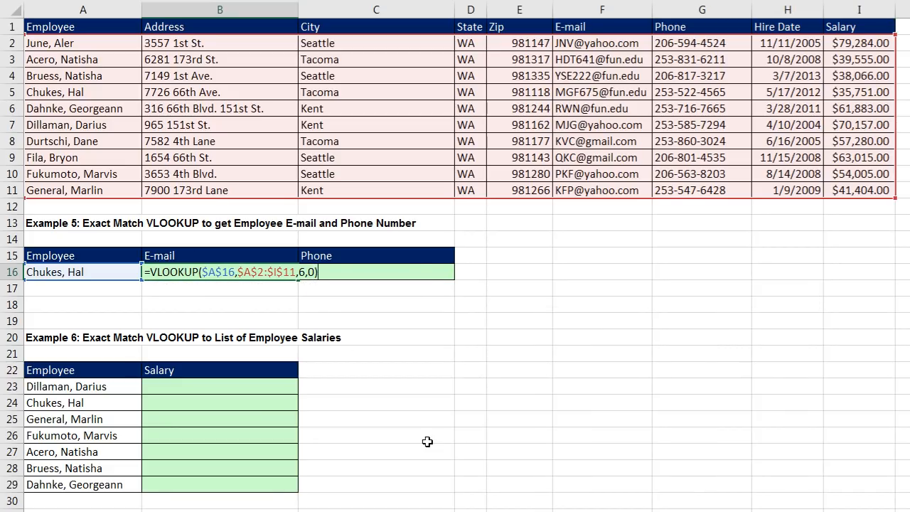
key(ctrl+Return)
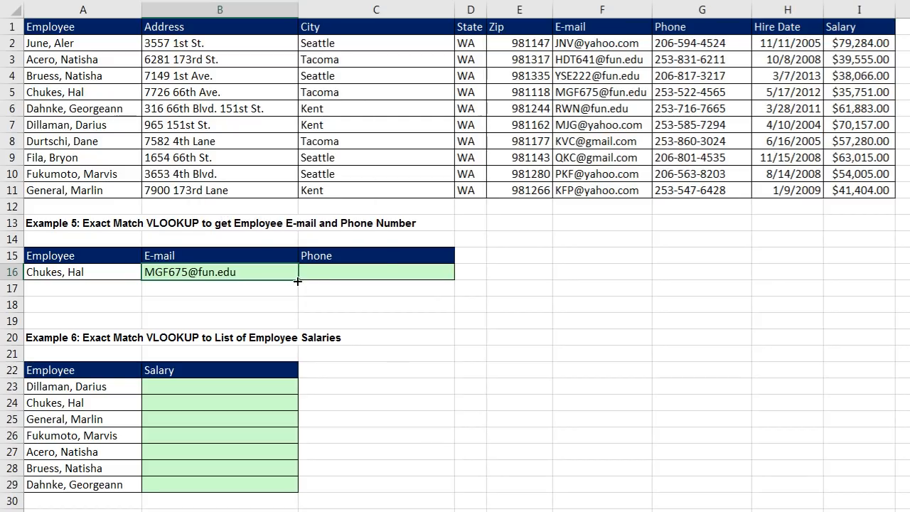
Copy the B16 VLOOKUP formula to C16 and change its column index to return the Phone column
drag(308, 280, 387, 286)
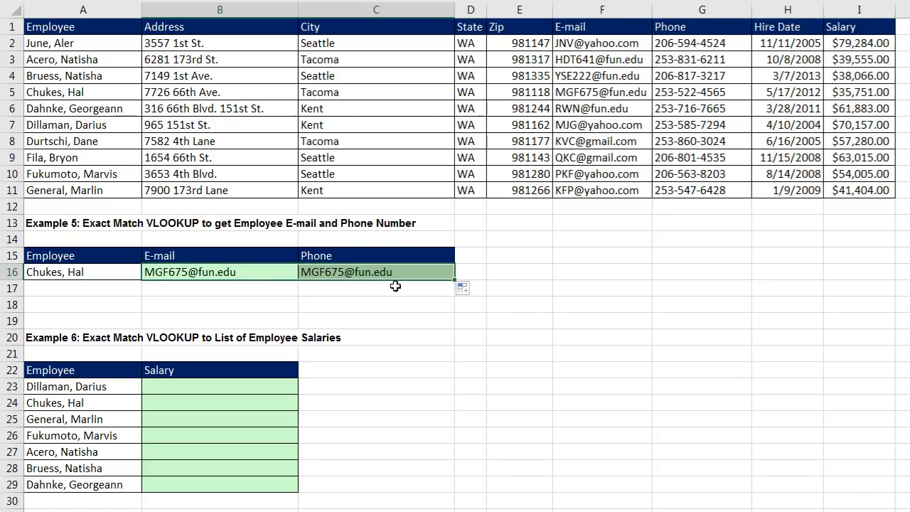
click(398, 268)
key(F2)
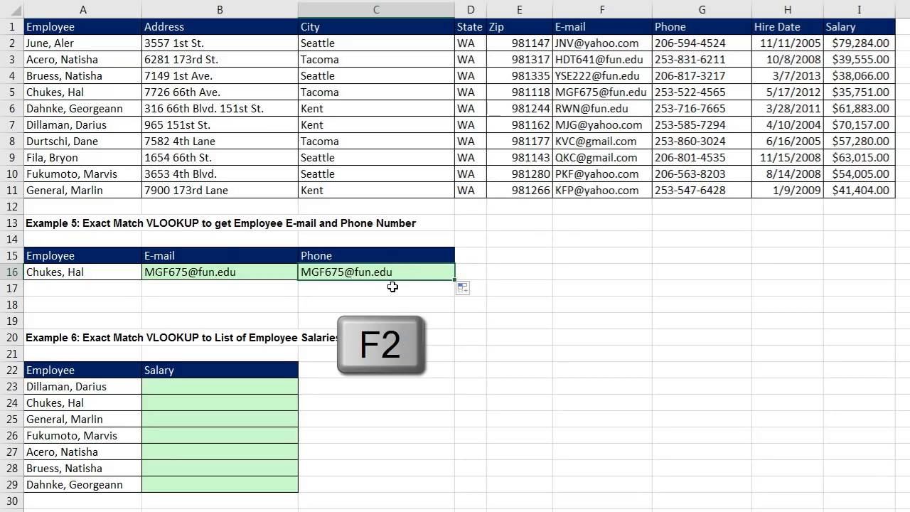
click(461, 273)
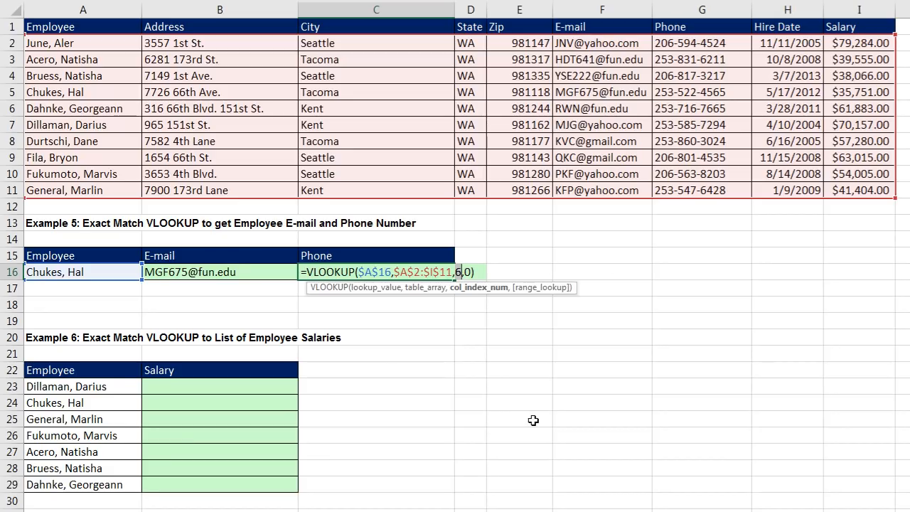
key(Return)
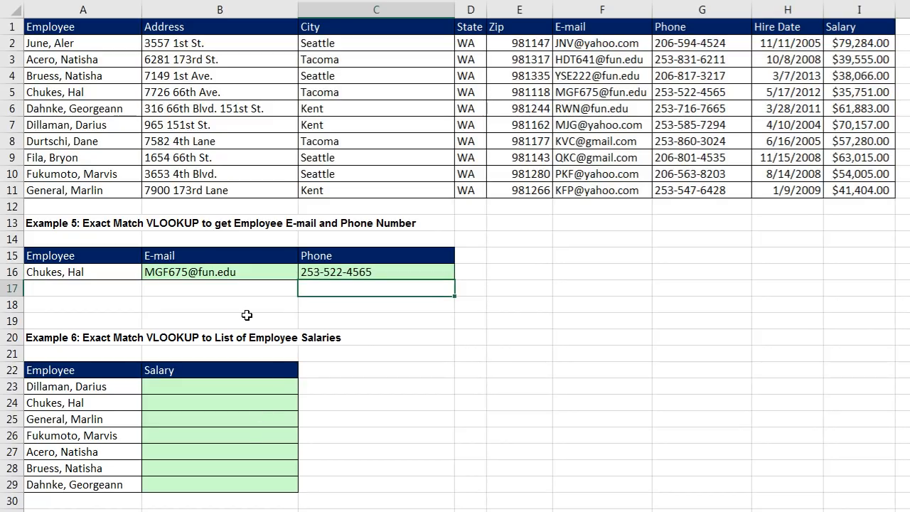
Try editing the employee name in A16 to test how the lookup formulas react, and undo the edit
click(98, 266)
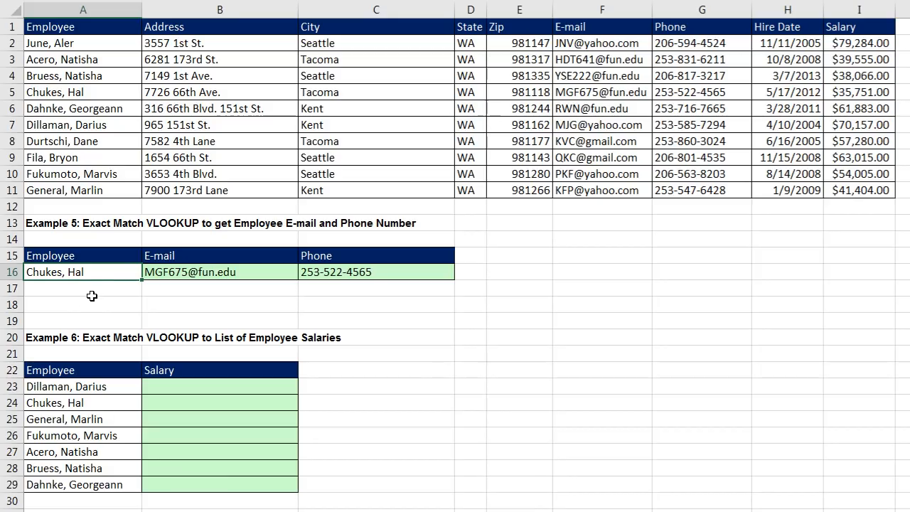
key(F2)
key(Return)
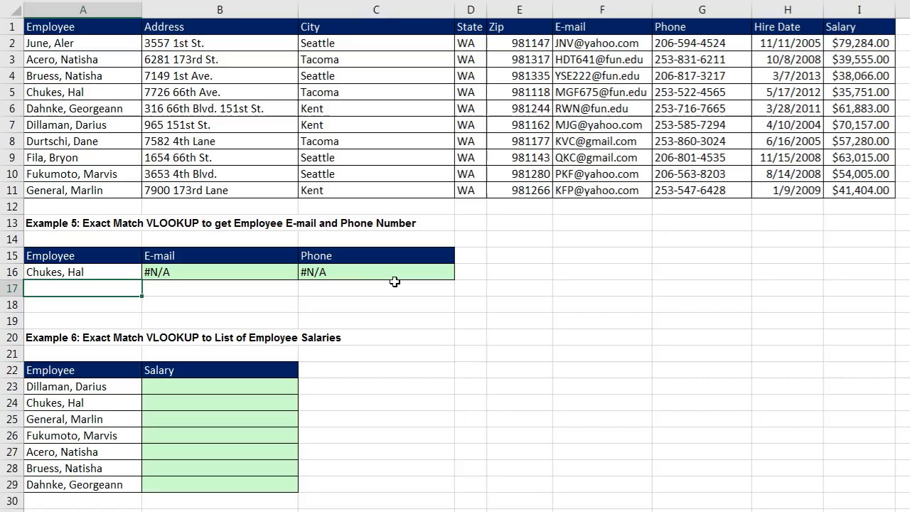
key(ctrl+z)
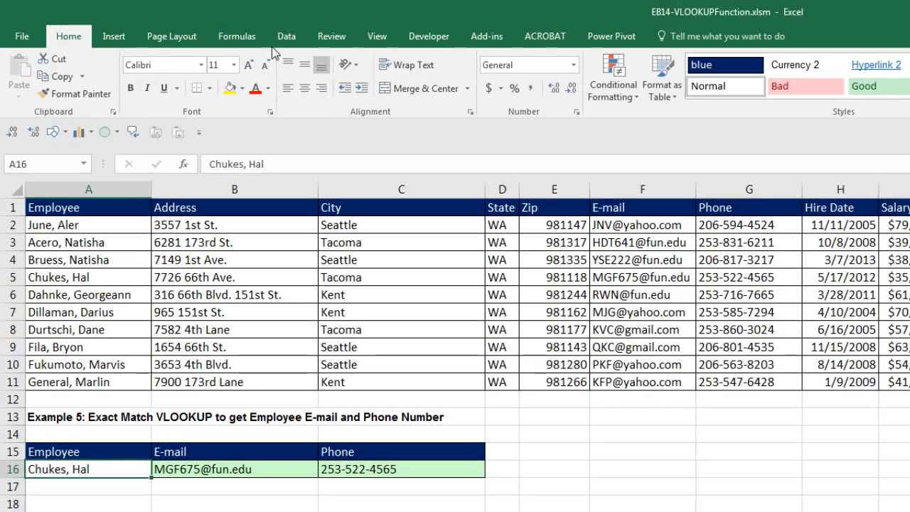
Add list data validation to A16 with =$A$2:$A$11 as the source
click(289, 36)
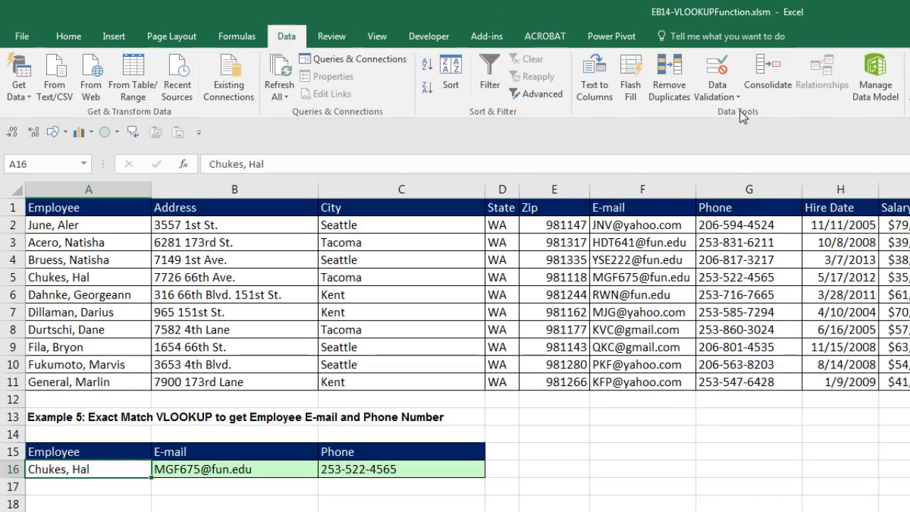
click(717, 68)
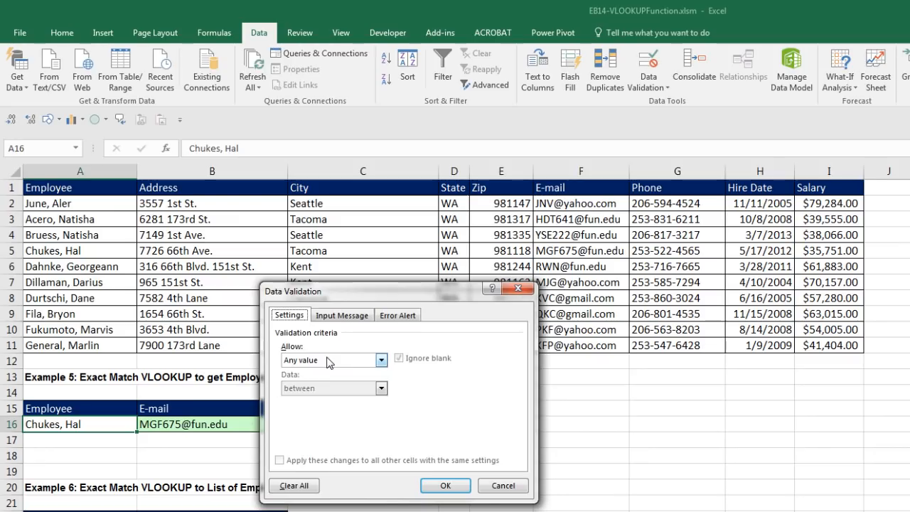
click(331, 367)
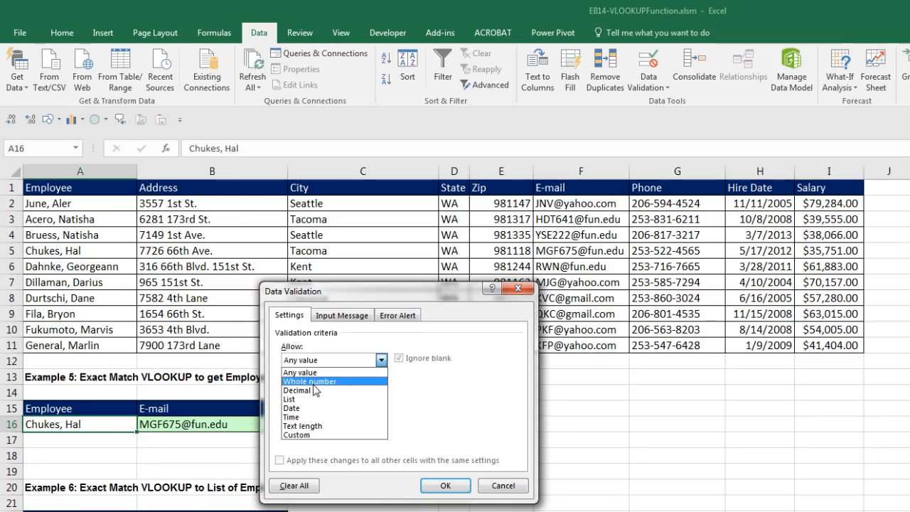
click(315, 399)
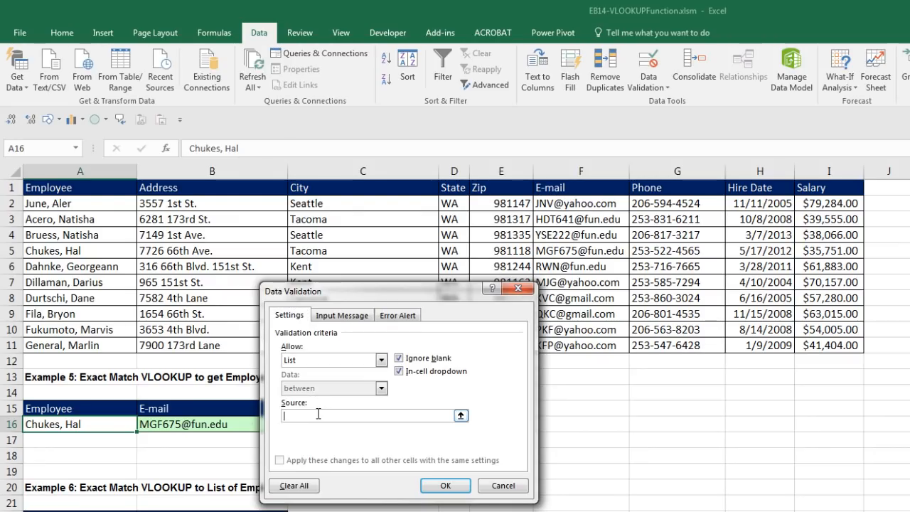
drag(93, 204, 113, 343)
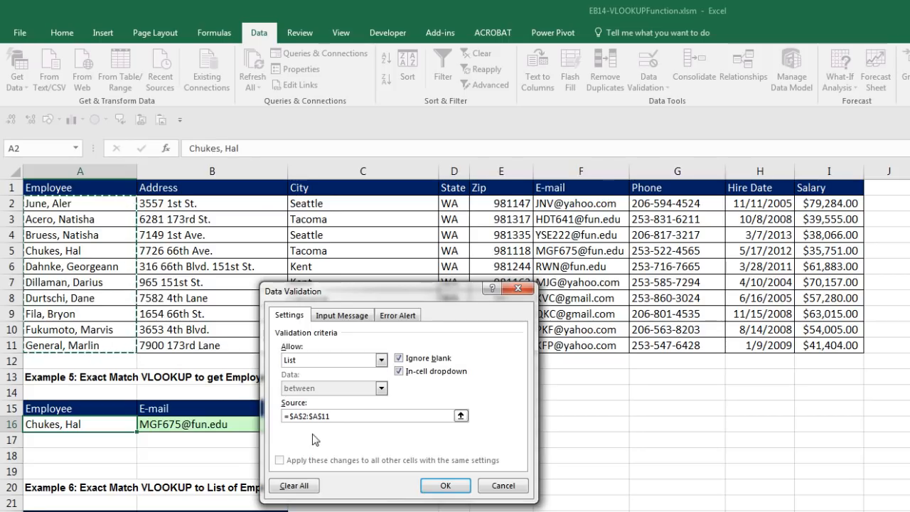
click(441, 489)
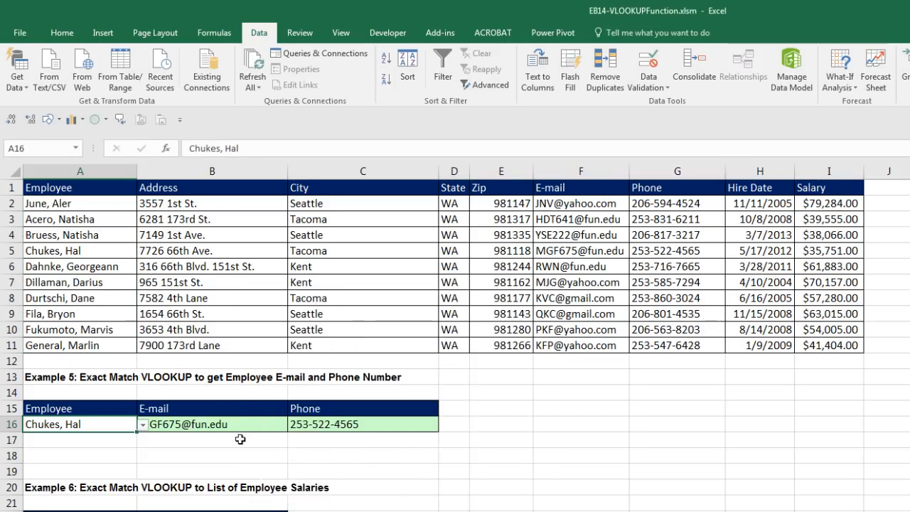
Choose the employee from row 7 of the table in A16's drop-down list
click(143, 424)
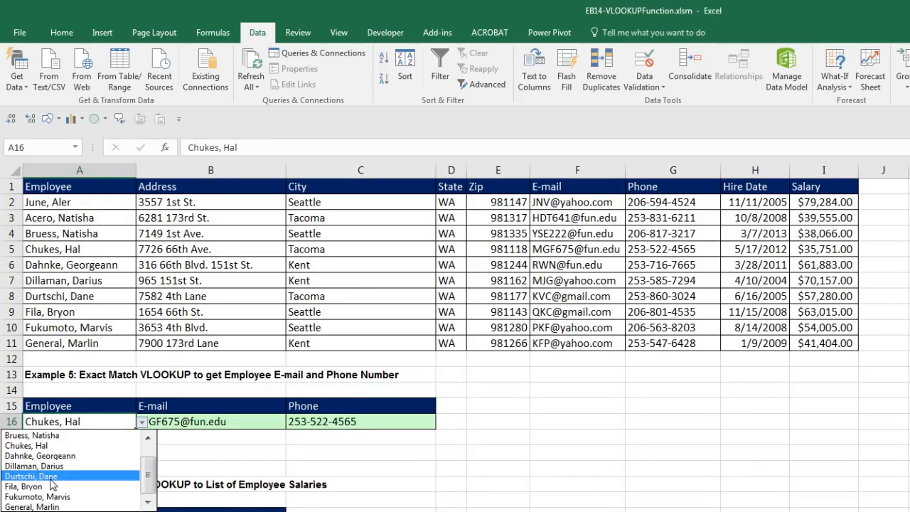
click(43, 466)
click(71, 451)
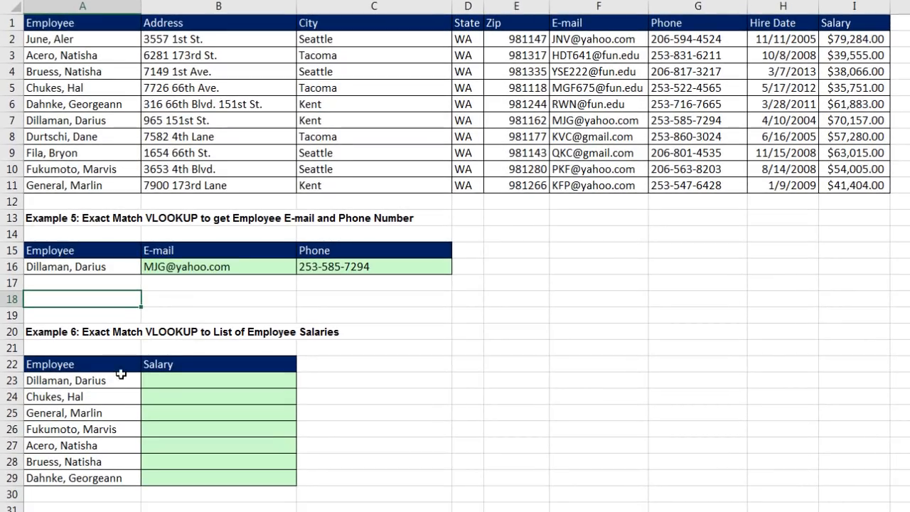
Start a VLOOKUP in B23 with A23 as the lookup value and the absolute range $A$2:$I$11 as the table array
click(179, 385)
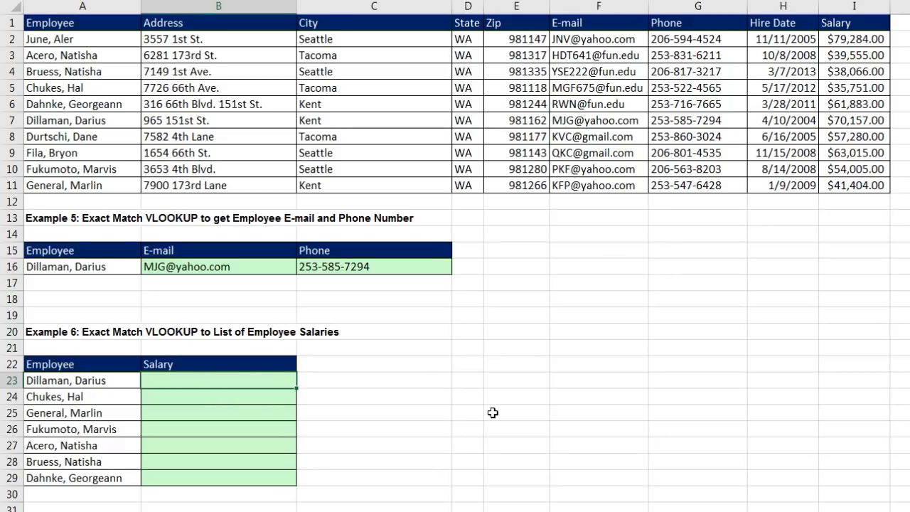
text(=vl)
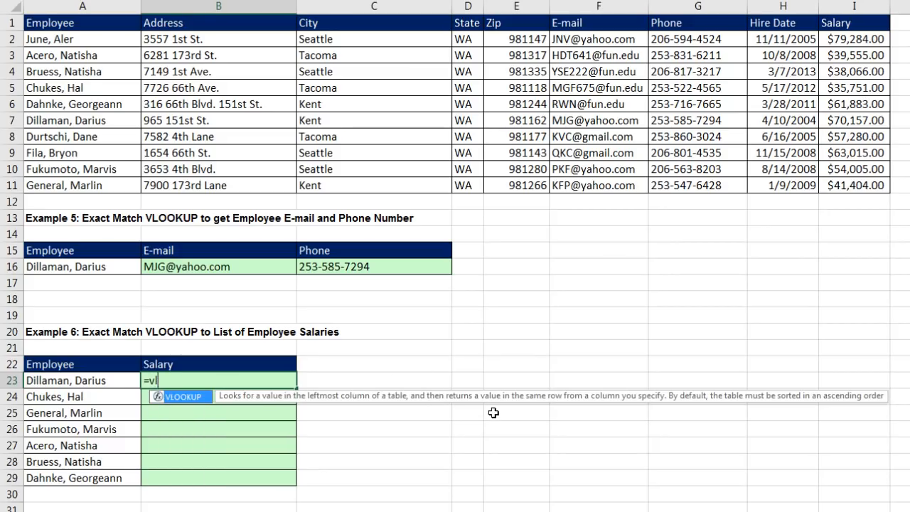
key(Tab)
key(Left)
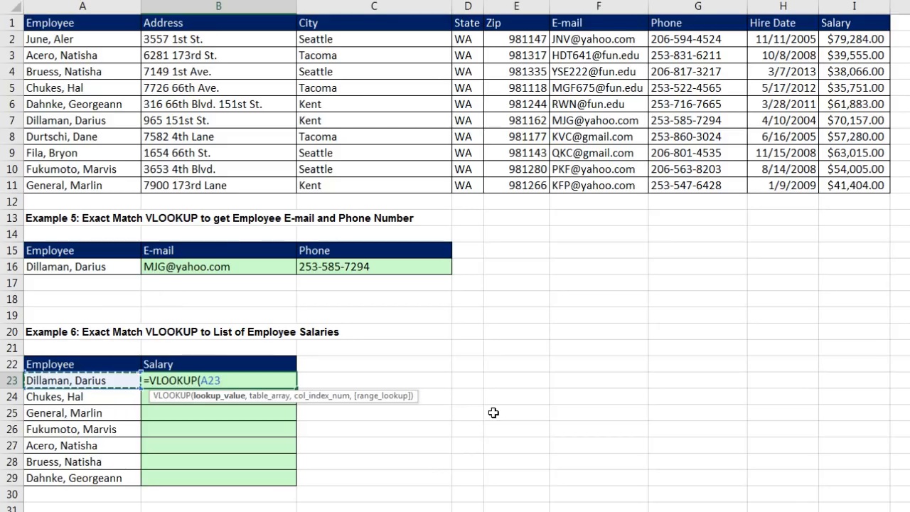
text(,)
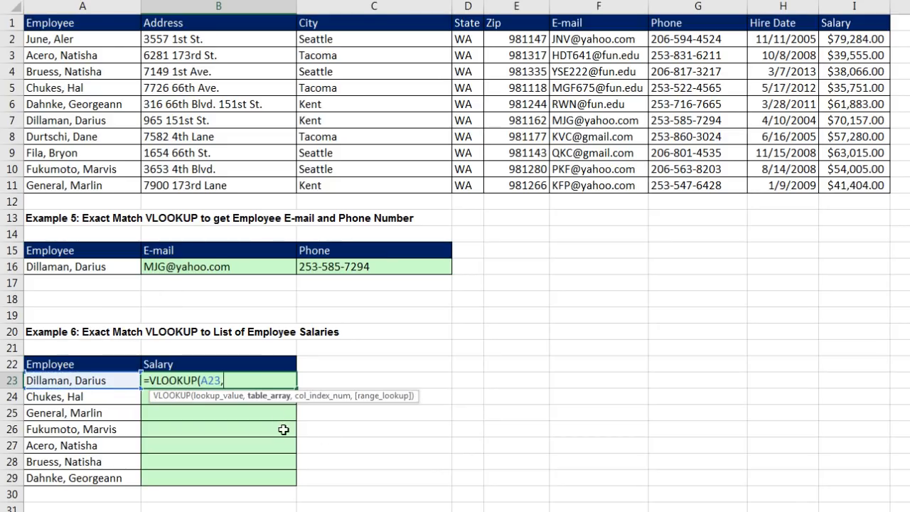
click(99, 39)
drag(135, 61, 841, 186)
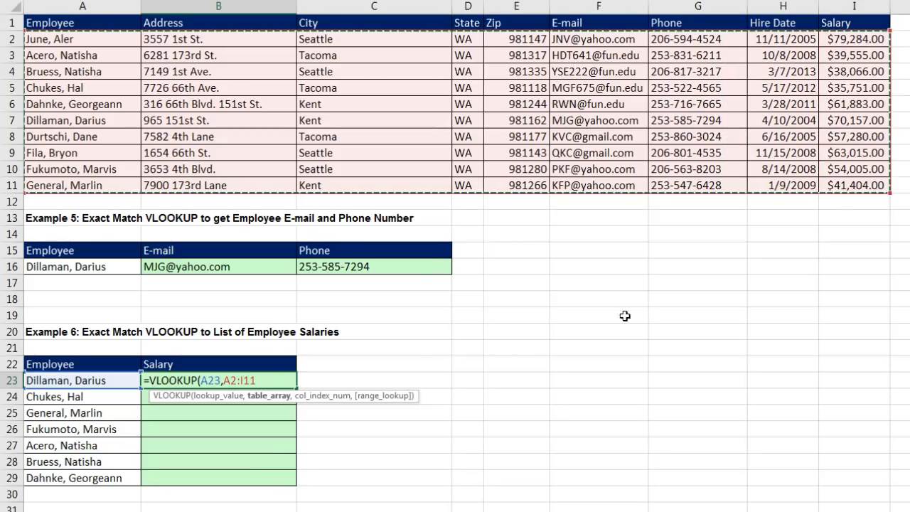
key(F4)
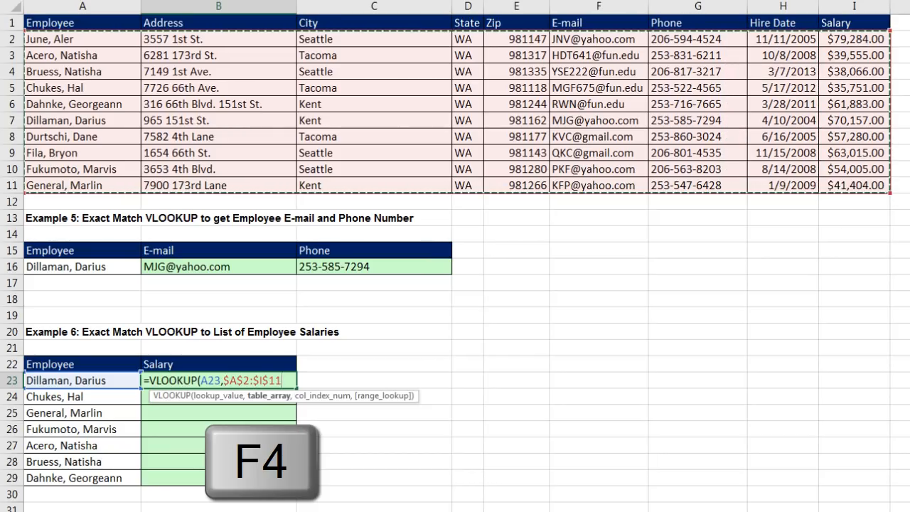
text(,)
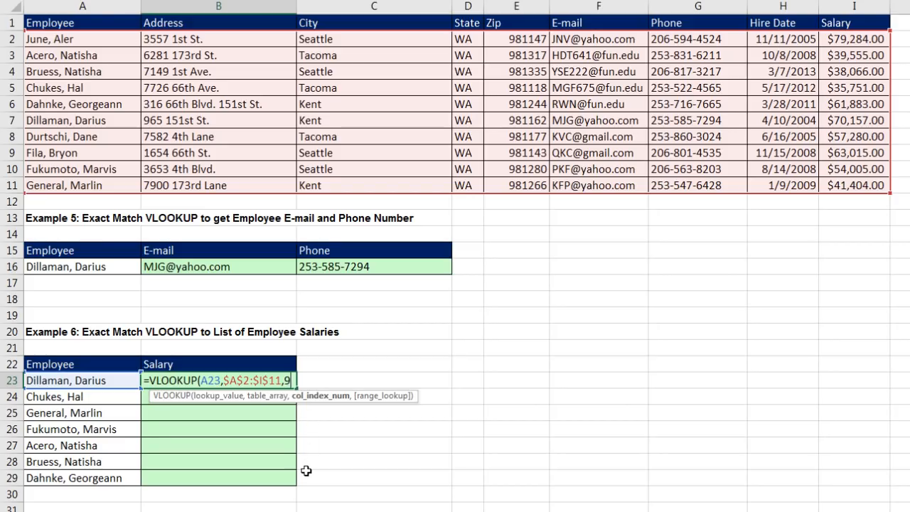
Complete the B23 formula with column index 9 and exact match 0, and copy it down through B29
text(9,)
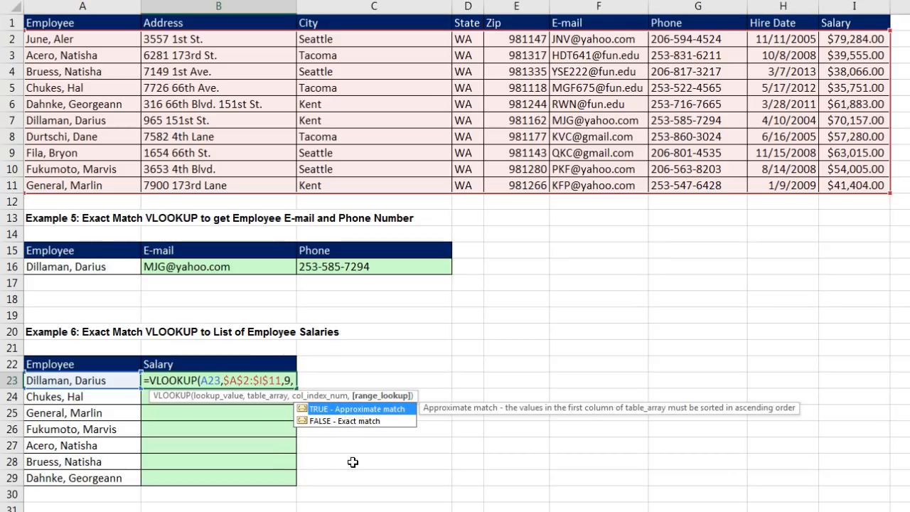
text(0))
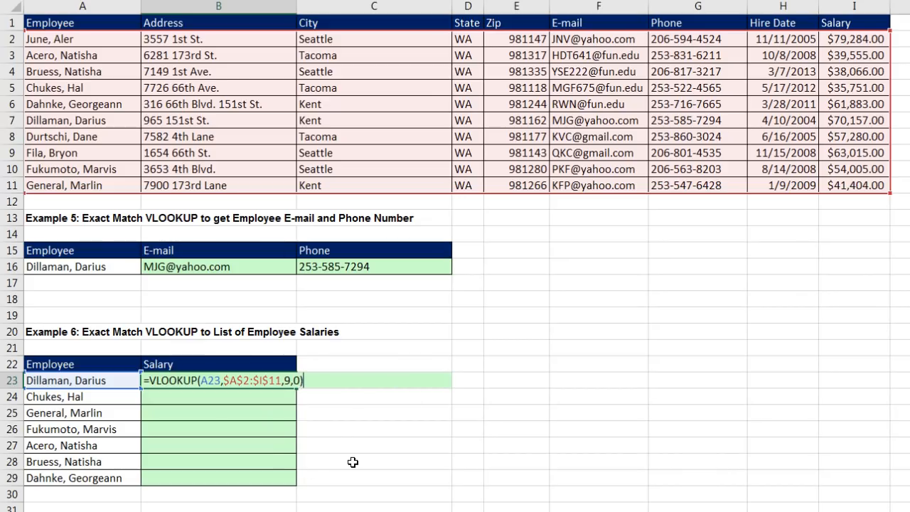
key(ctrl+Return)
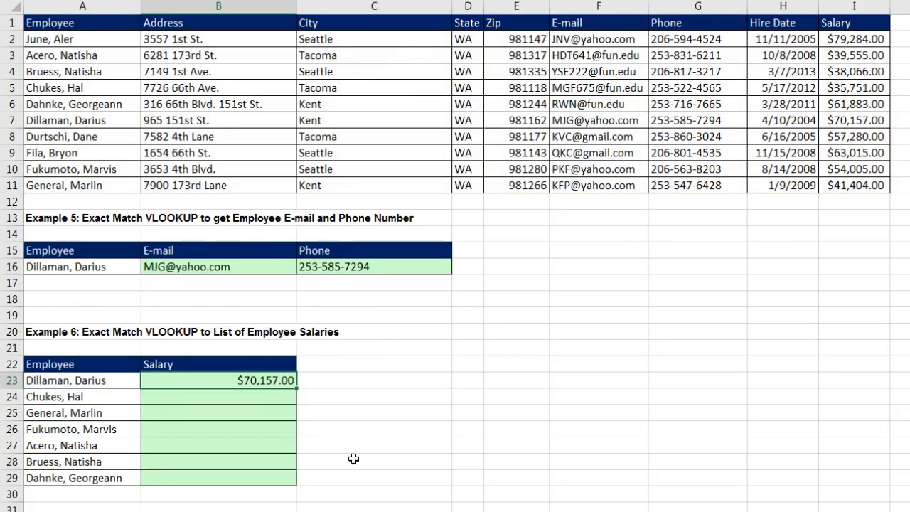
double_click(297, 387)
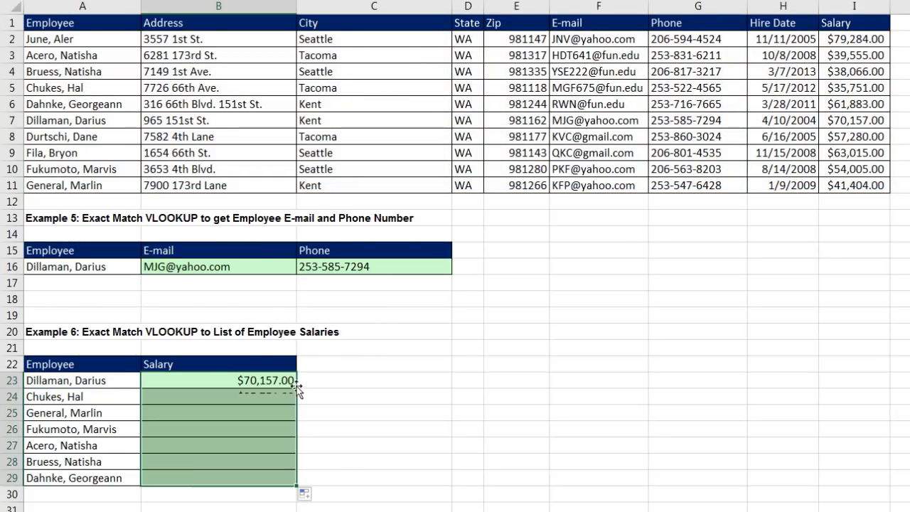
Check the cell references of the copied salary formula in B29
click(195, 476)
key(F2)
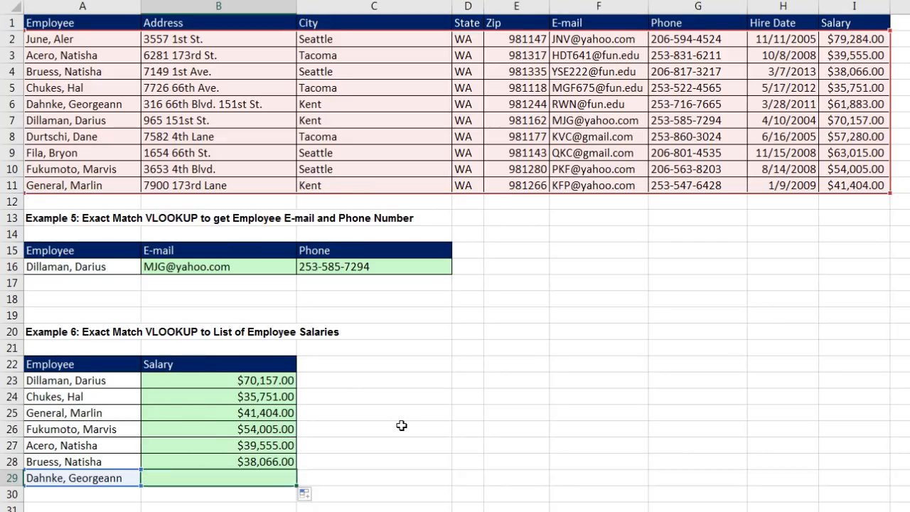
key(Escape)
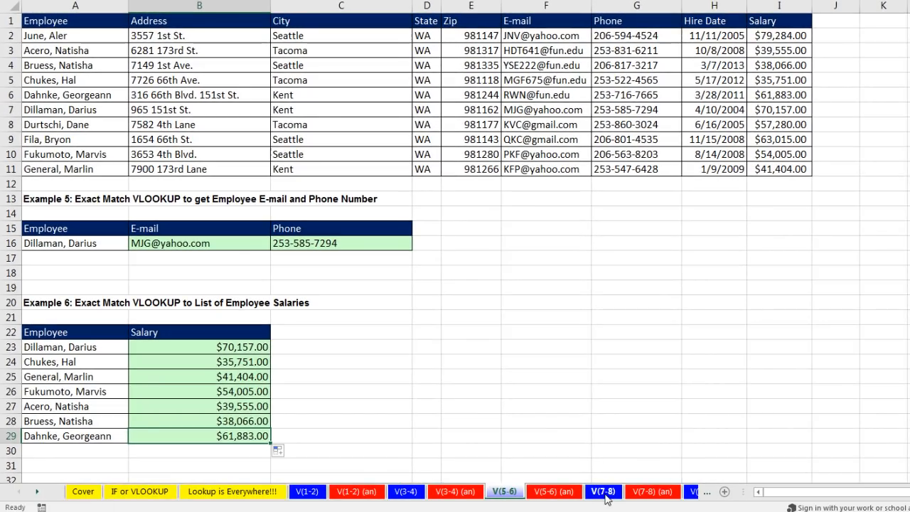
On the V(7-8) sheet, enter the approximate match formula =VLOOKUP(D4,A4:B8,2) in E4 to get the tax amount
click(604, 491)
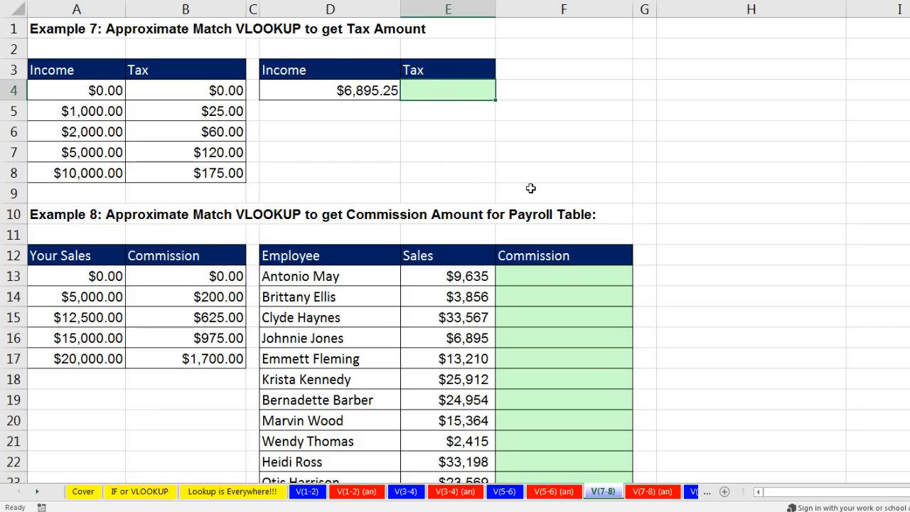
text(=vl)
key(Tab)
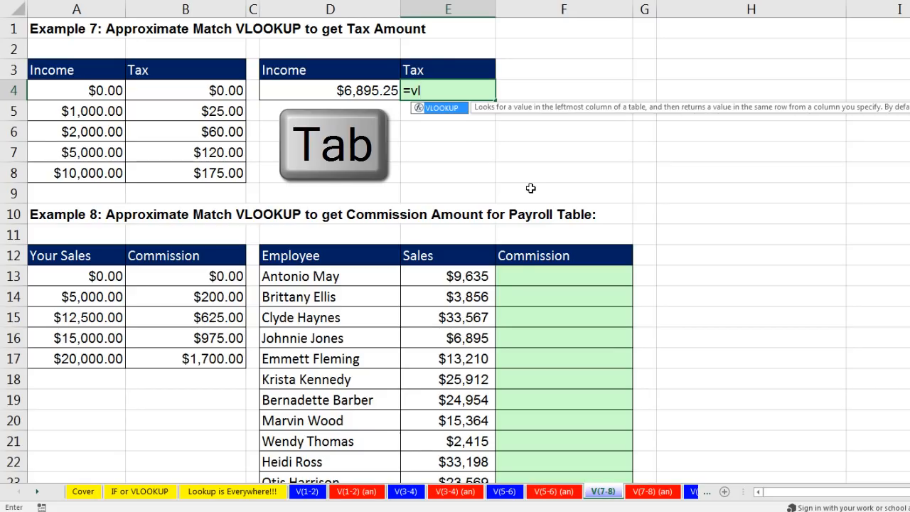
key(Left)
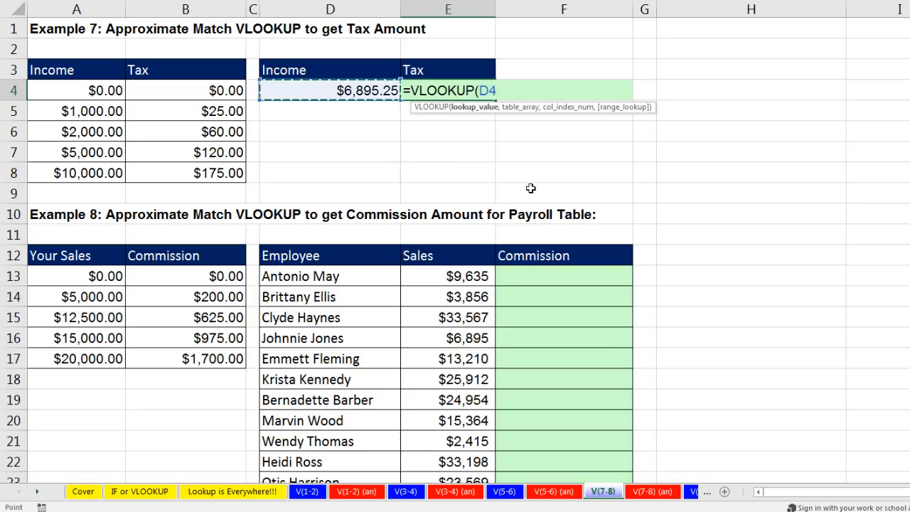
text(,)
drag(99, 89, 182, 173)
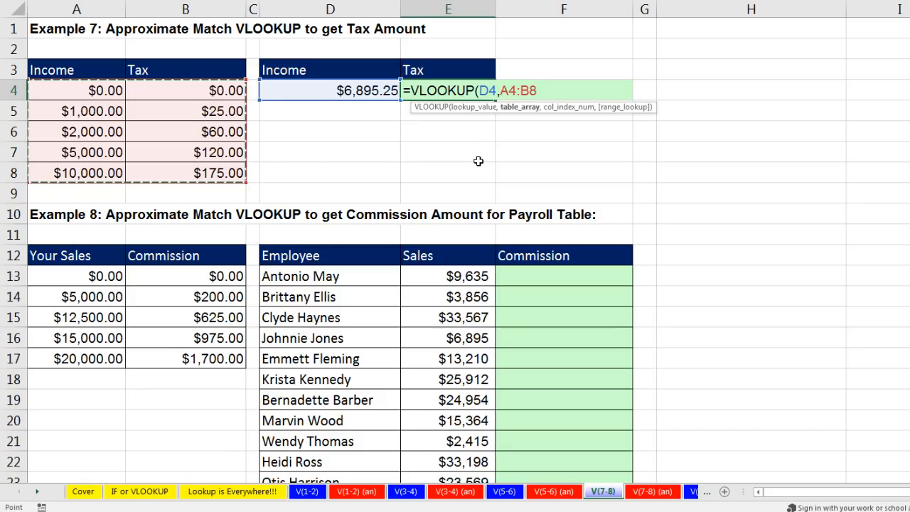
text(,2)
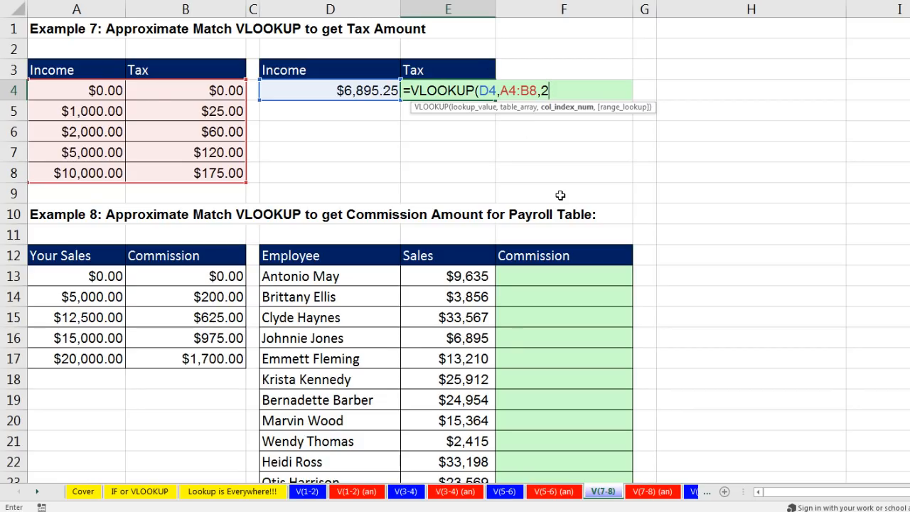
text())
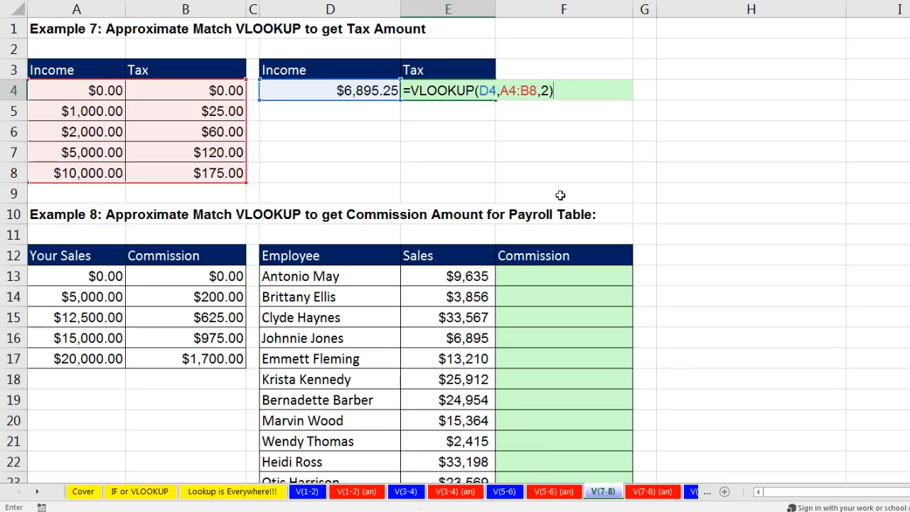
key(Return)
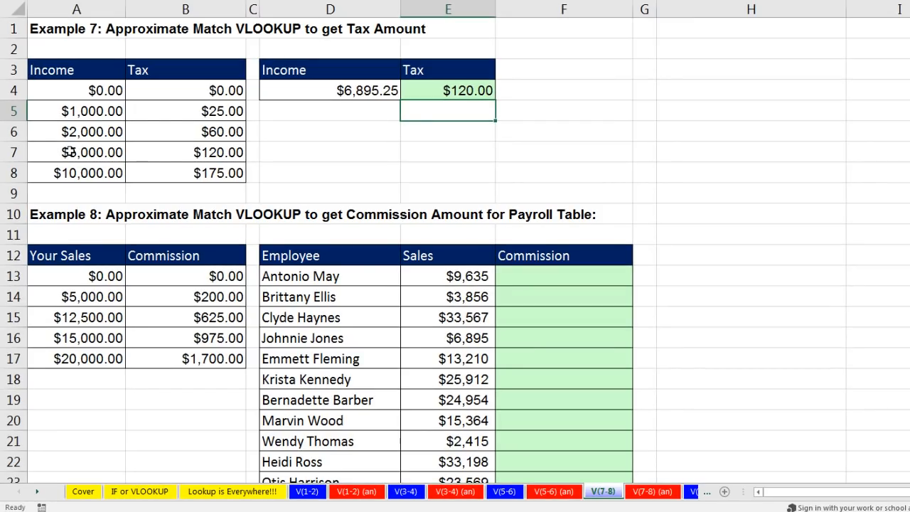
Examine the $5,000 tax bracket row, the full Example 8 sales column and the commission lookup table
drag(72, 153, 164, 153)
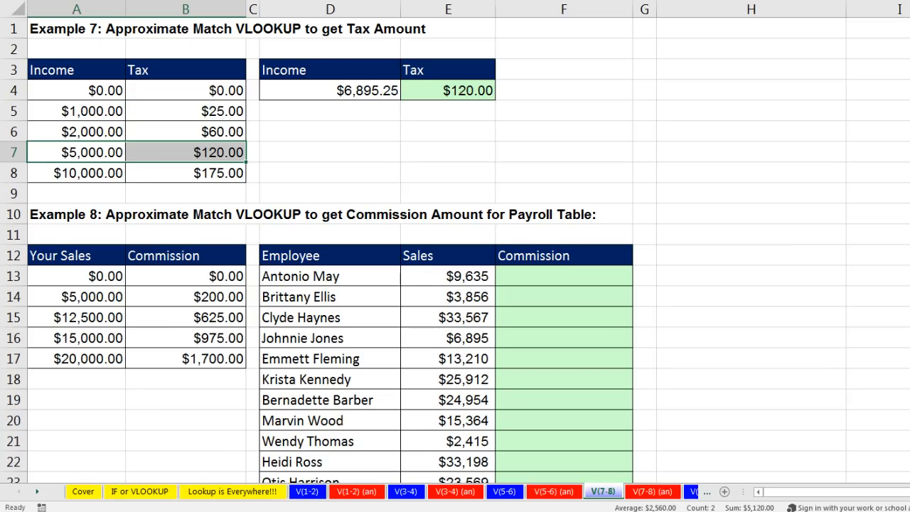
scroll(455, 251, down, 3)
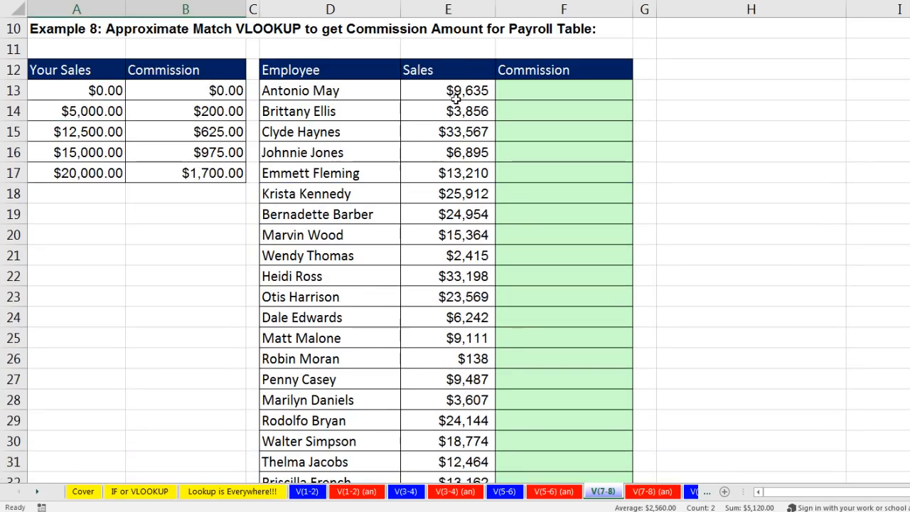
click(452, 90)
key(ctrl+Down)
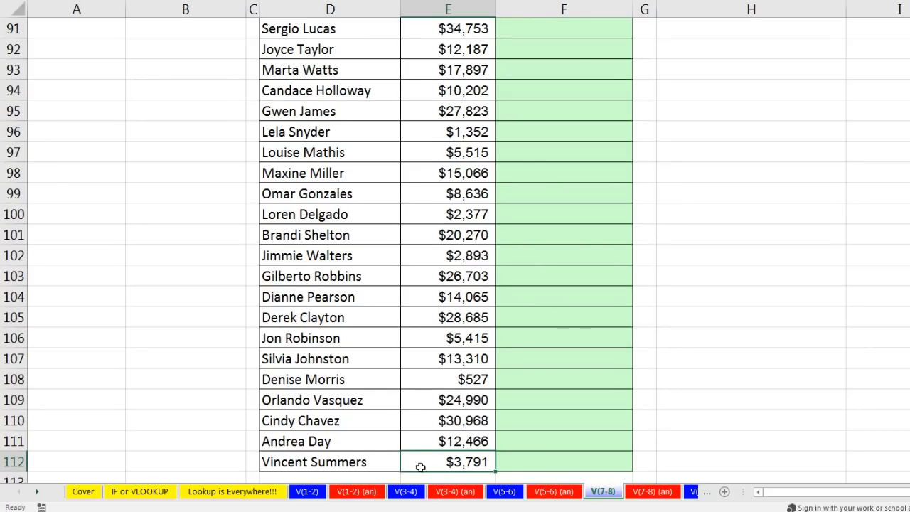
key(ctrl+Up)
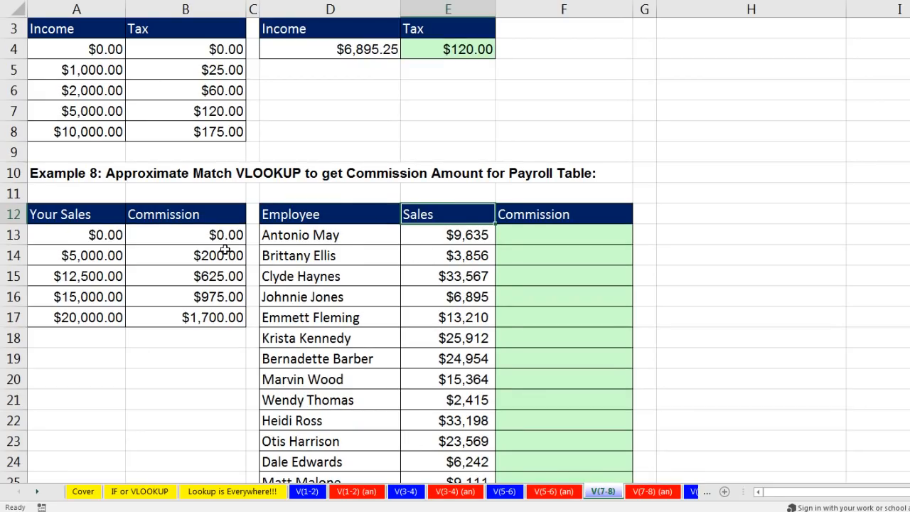
click(204, 239)
click(207, 261)
click(217, 277)
click(216, 297)
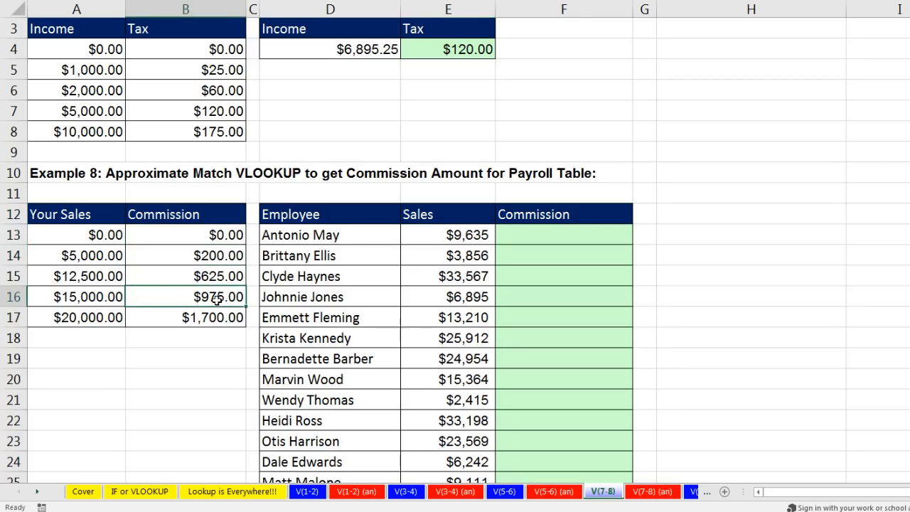
click(464, 240)
click(462, 259)
click(462, 277)
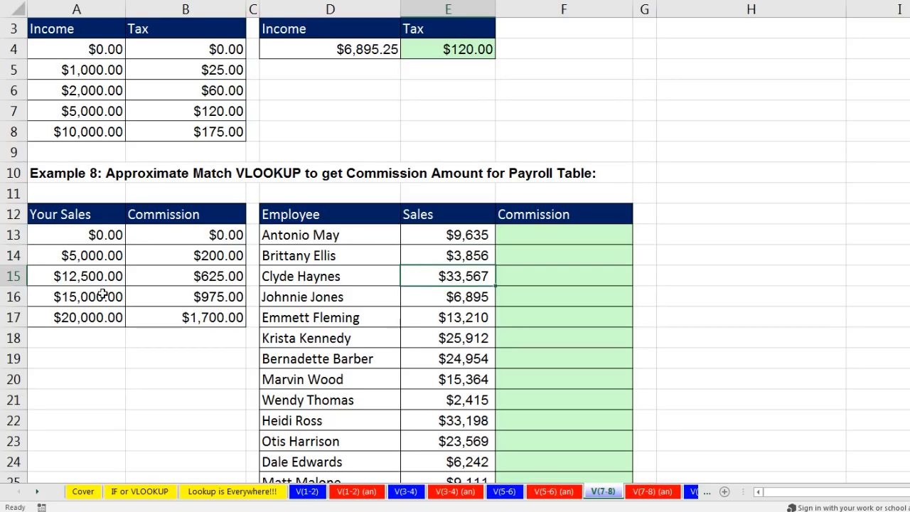
Start a VLOOKUP in F13 with E13 as the lookup value and the absolute range $A$13:$B$17 as the table array
click(522, 237)
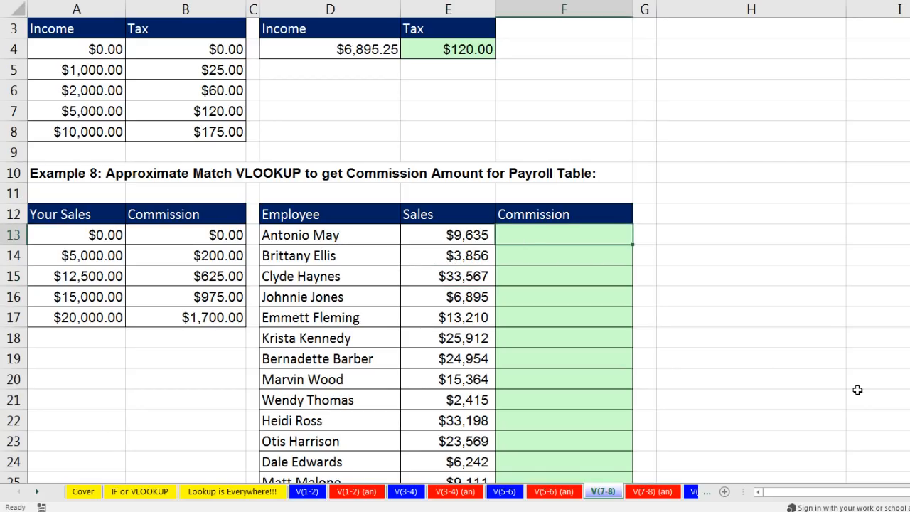
text(=vl)
key(Tab)
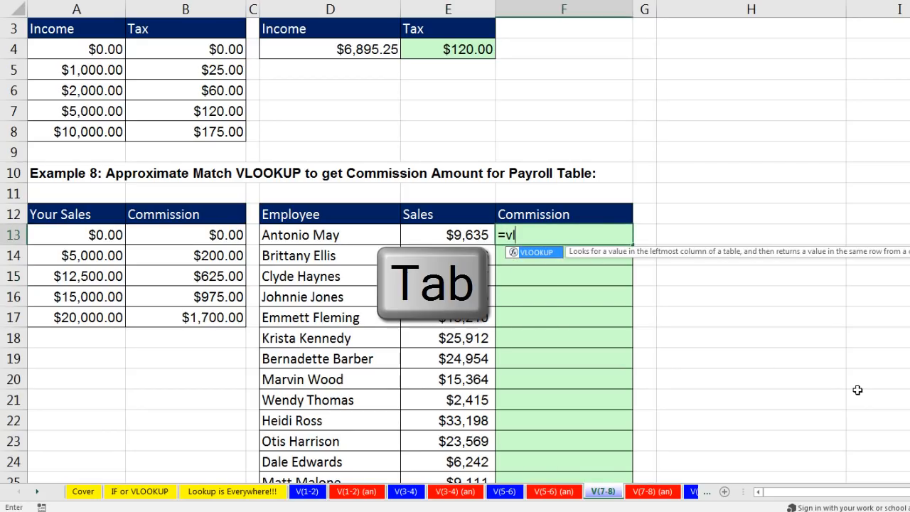
key(Left)
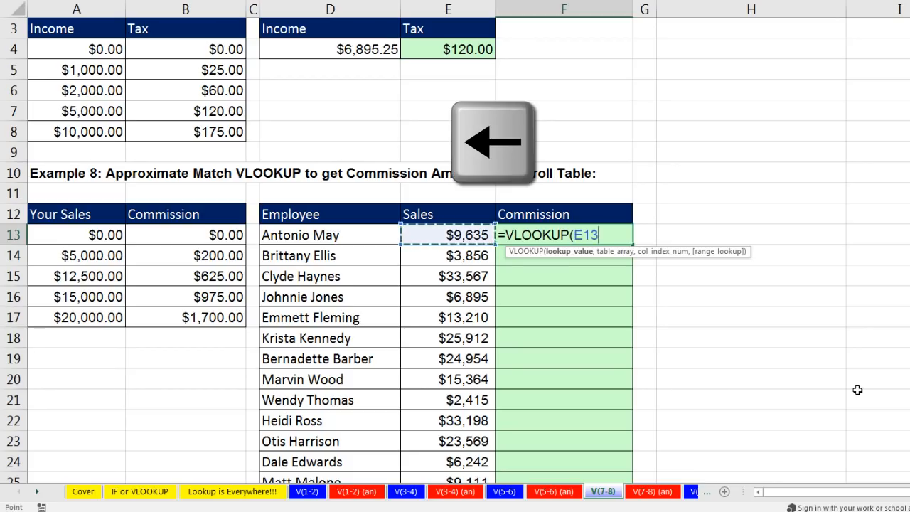
text(,)
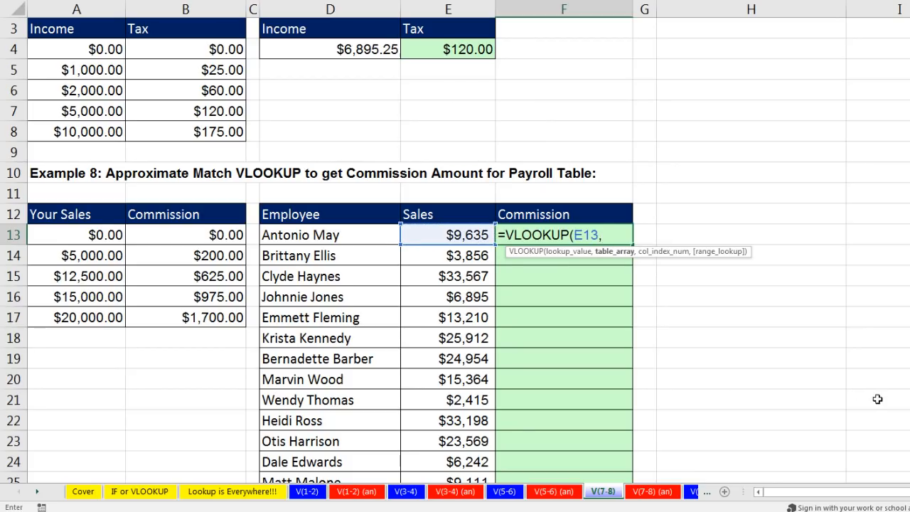
drag(98, 233, 181, 316)
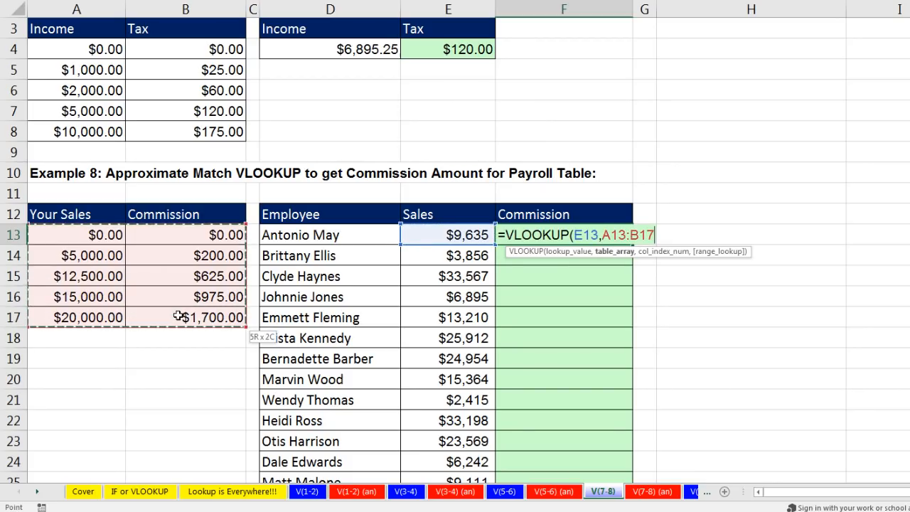
key(F4)
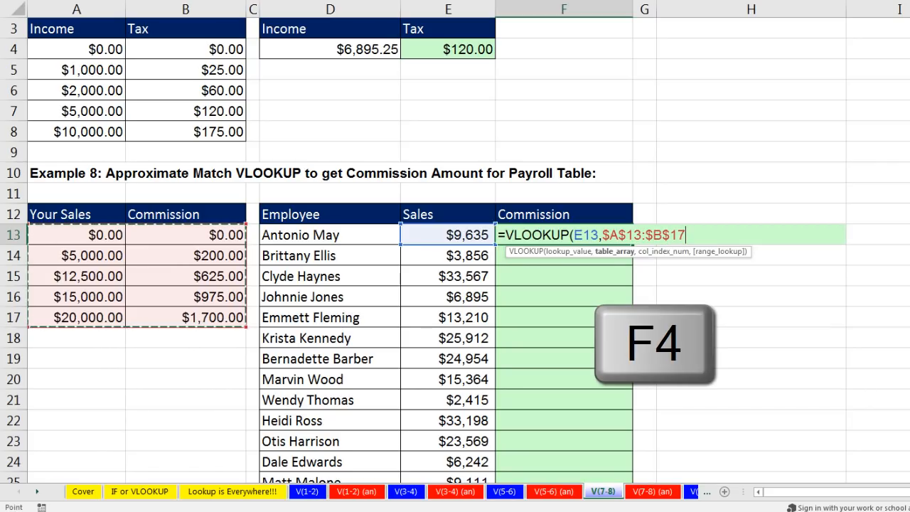
Complete the F13 formula with column index 2, omitting the range lookup argument, and copy it down the Commission column through F112
text(,)
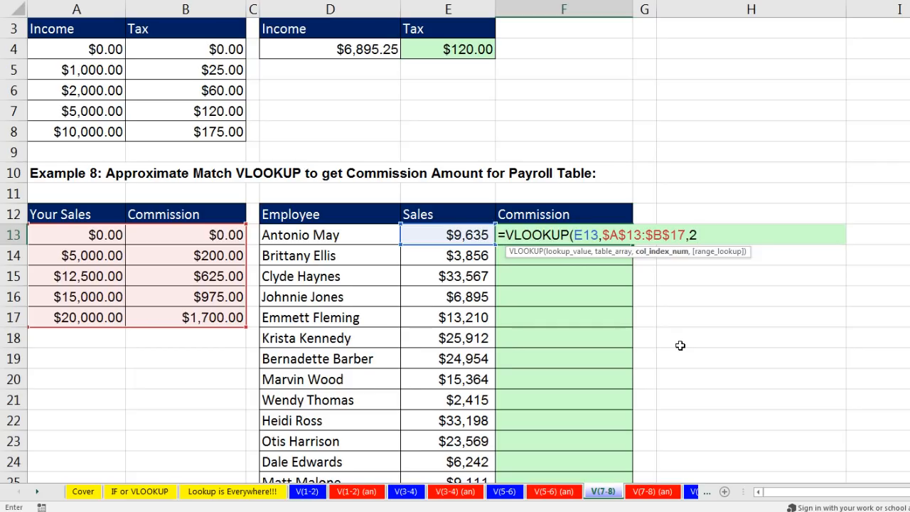
text(2,)
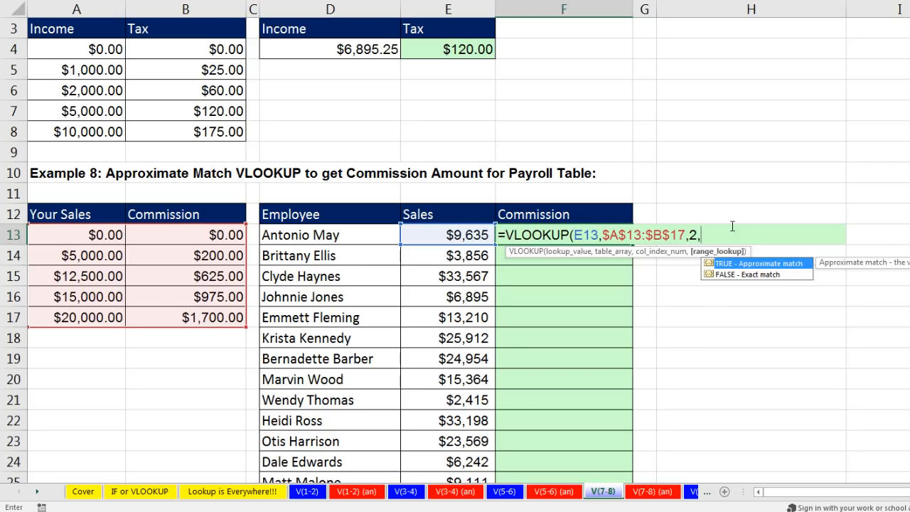
text())
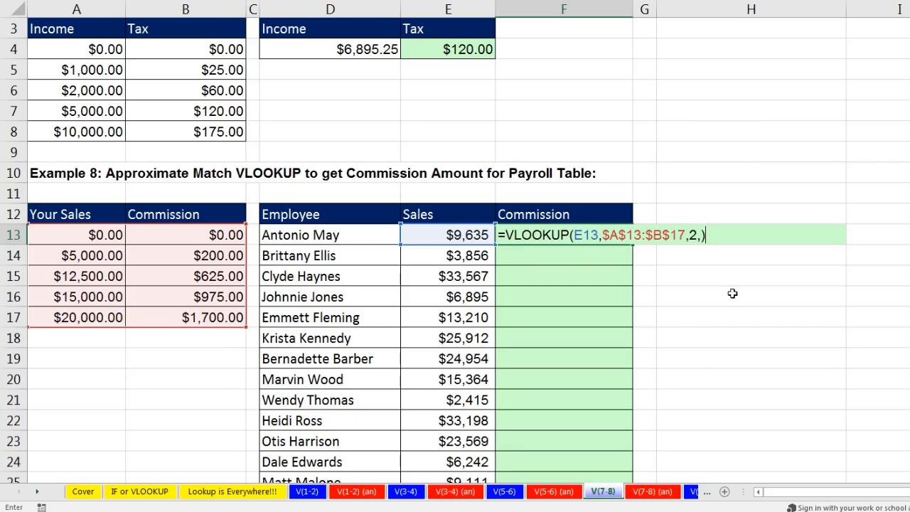
key(BackSpace)
key(BackSpace)
key(ctrl+Return)
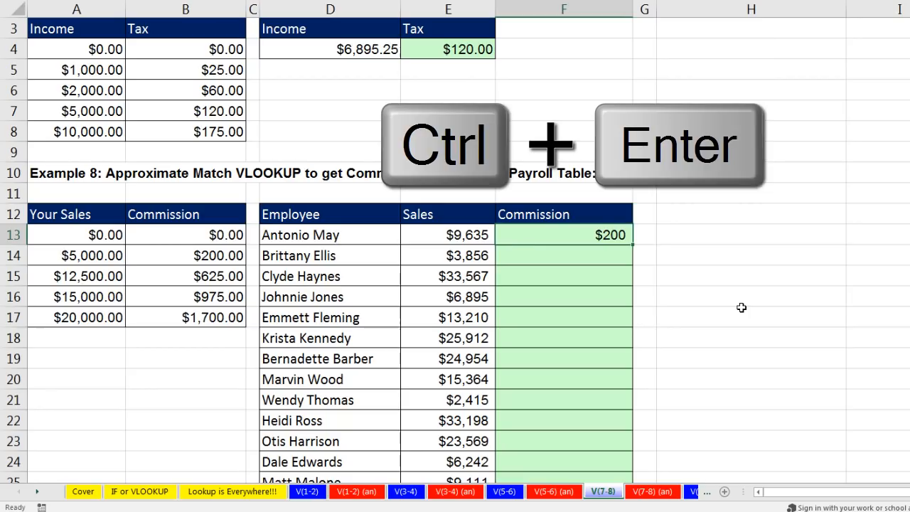
double_click(634, 247)
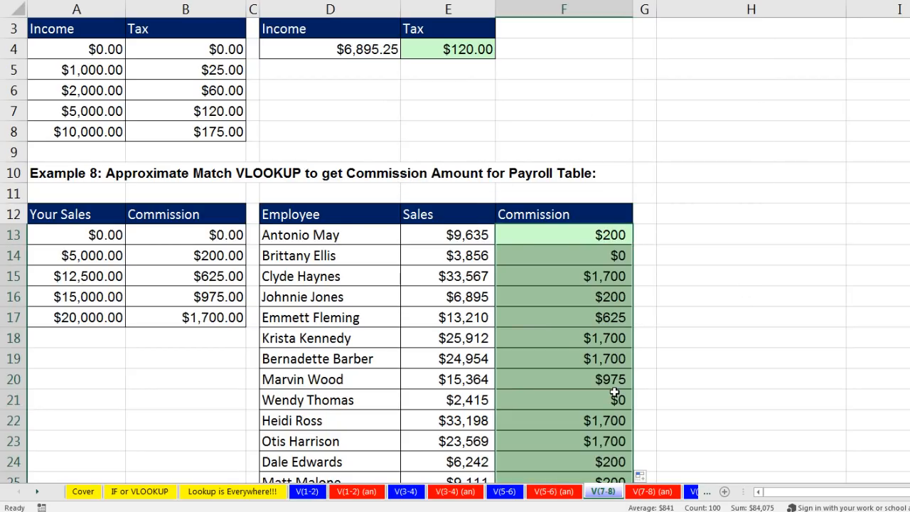
Check the cell references of the copied commission formula in F112 and return to the start of the sheet
key(ctrl+Down)
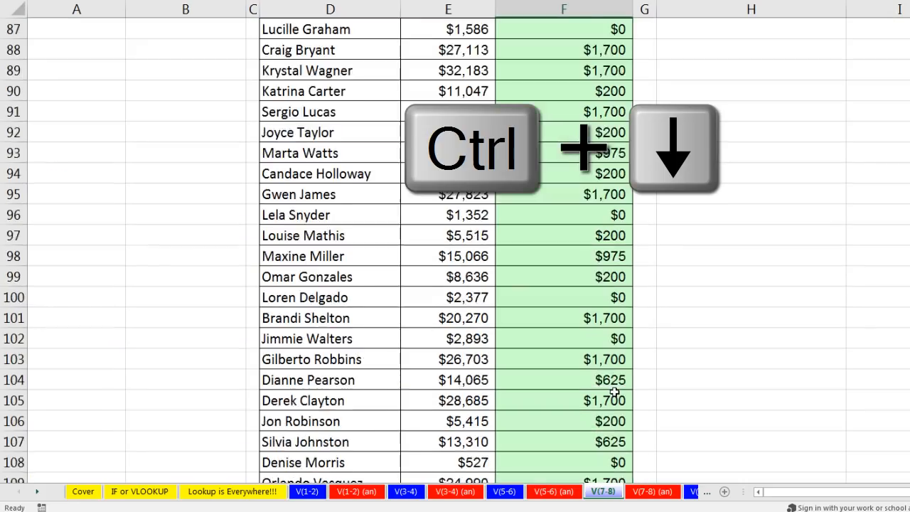
key(F2)
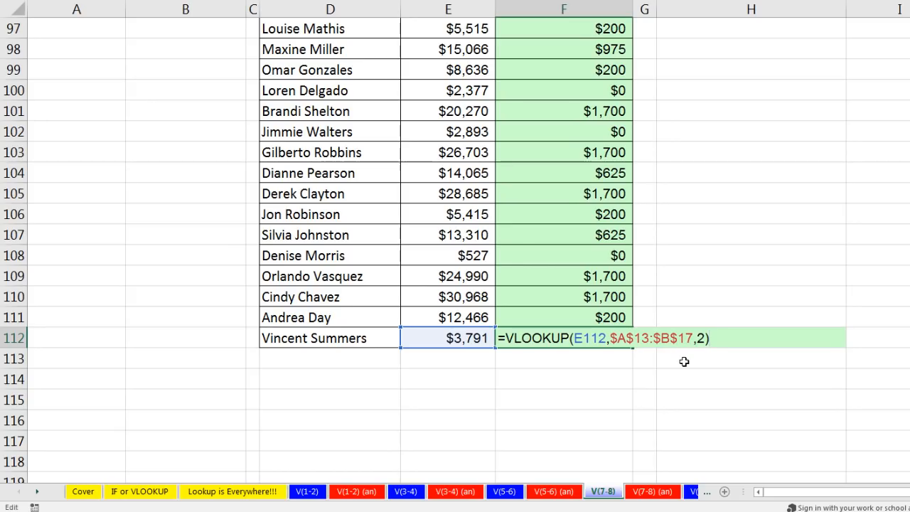
key(Escape)
key(ctrl+Home)
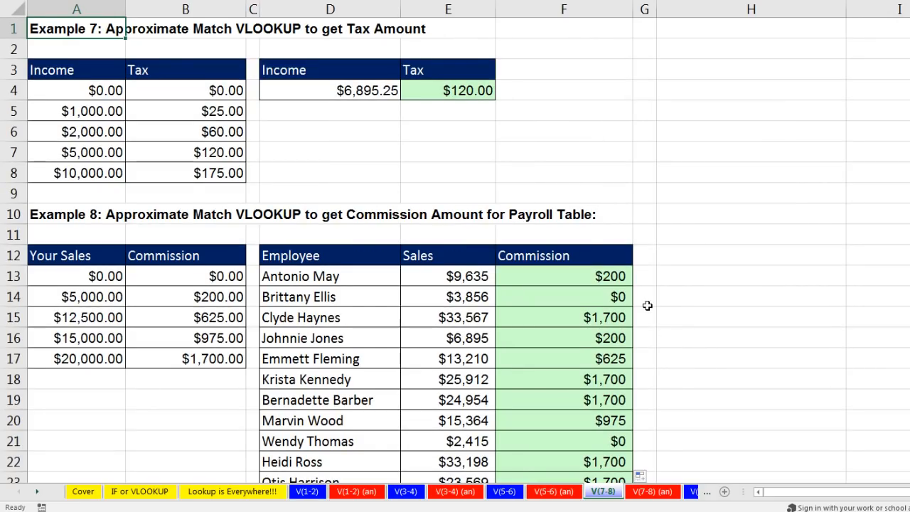
Review the approximate match tax formula in E4 and the first commission results in F13 to F15
double_click(483, 93)
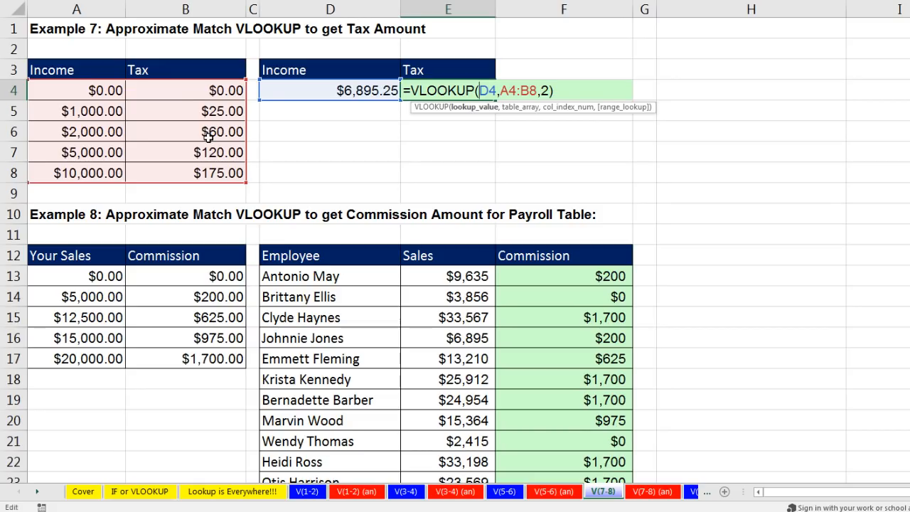
key(ctrl+Return)
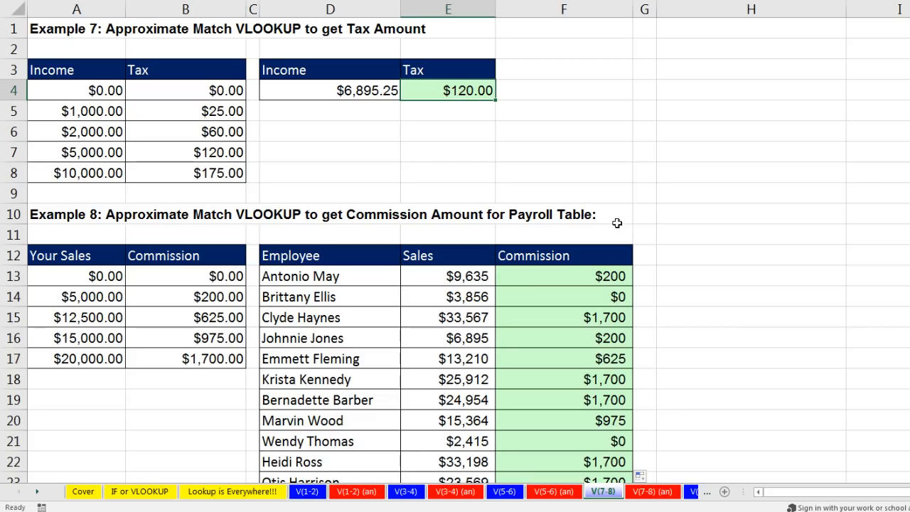
click(562, 276)
click(563, 299)
click(565, 319)
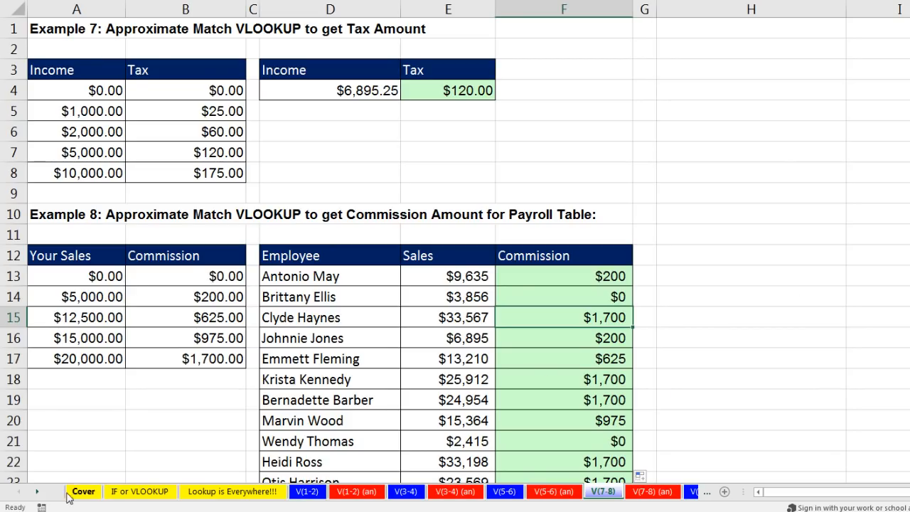
Open the V(9) sheet for Example 9
click(37, 492)
click(37, 492)
click(37, 492)
click(37, 492)
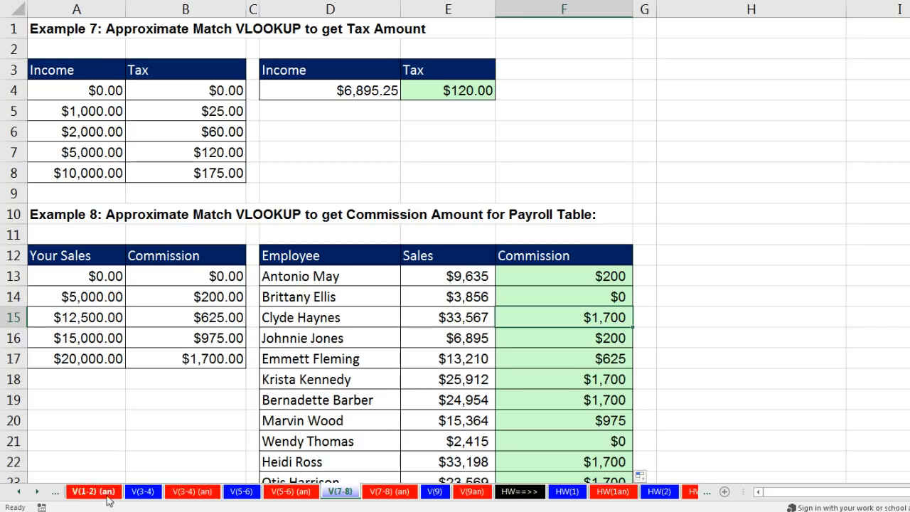
click(436, 492)
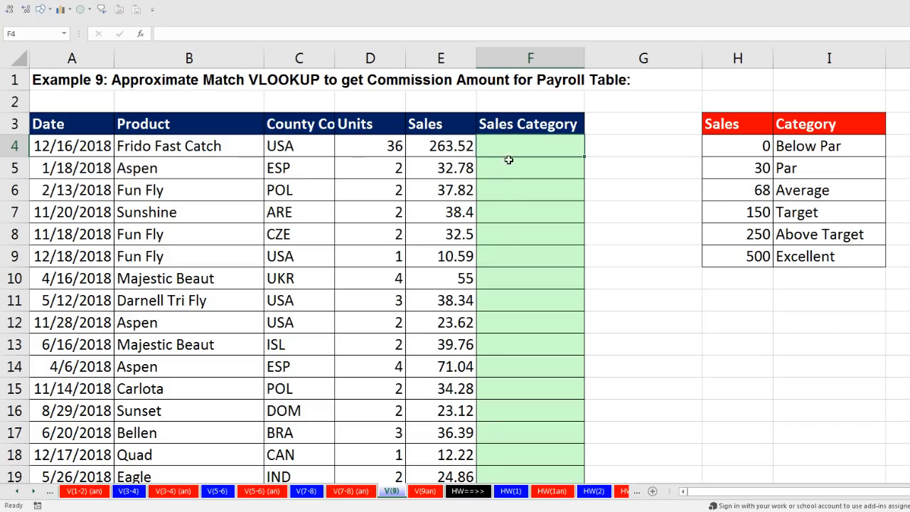
Examine the first sales amounts in E4 to E6 and the Par entry in the category lookup table
click(460, 144)
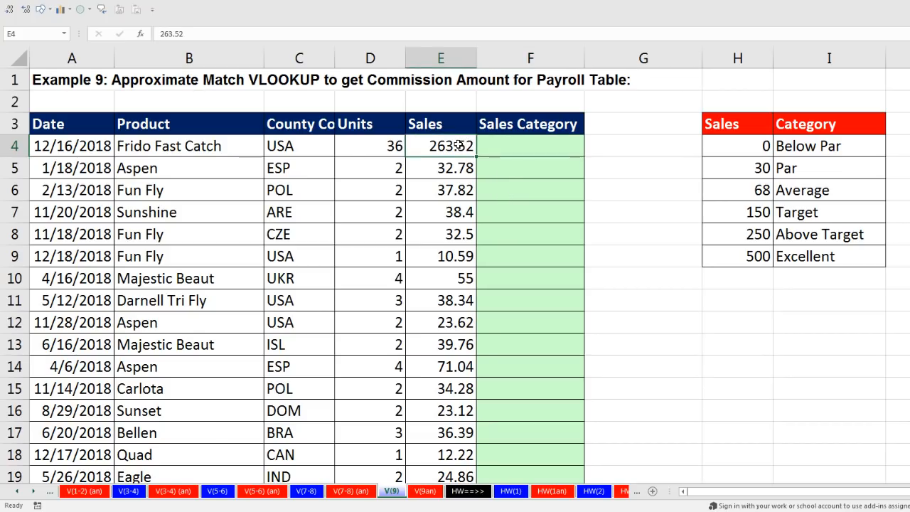
click(449, 167)
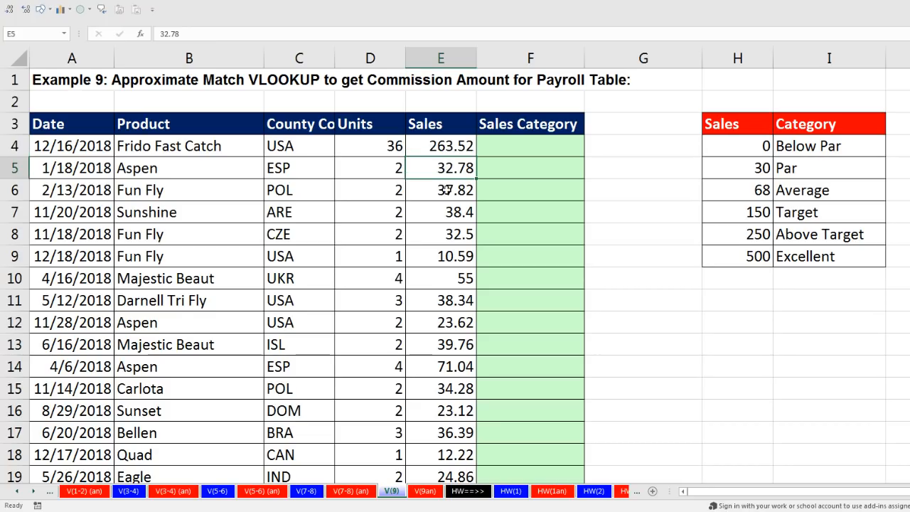
click(447, 188)
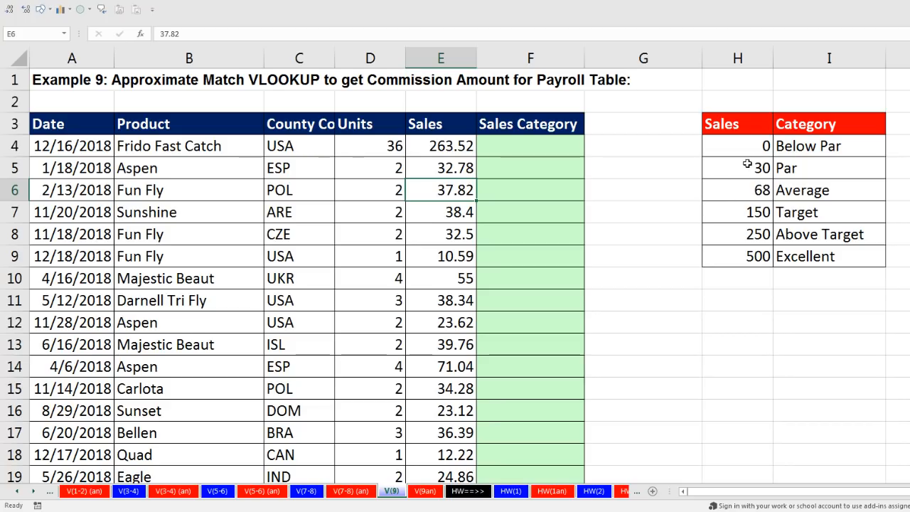
click(791, 170)
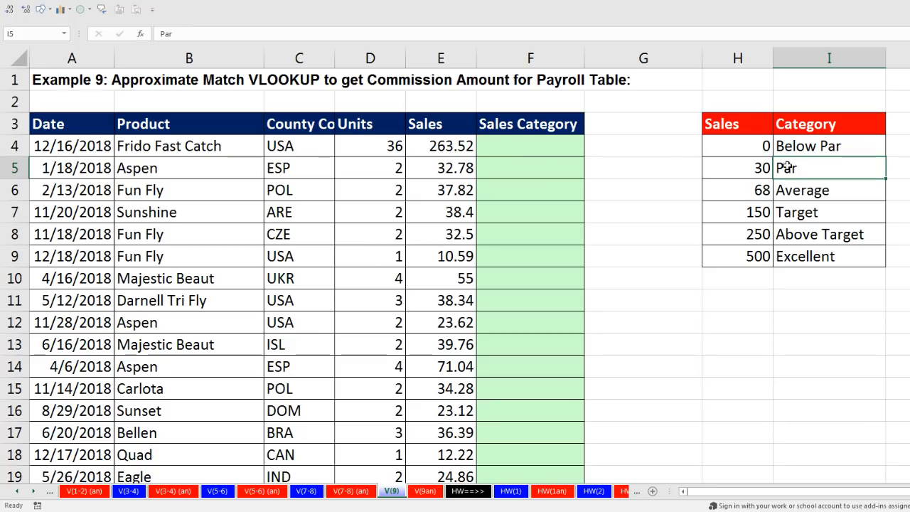
click(527, 169)
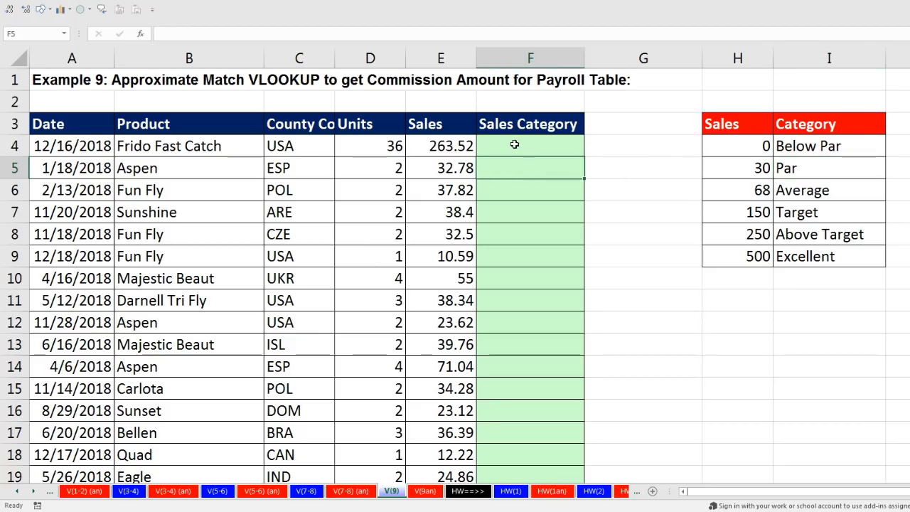
Enter =VLOOKUP(E4,$H$4:$I$9,2) in F4 to look up the sales category with an approximate match
click(519, 147)
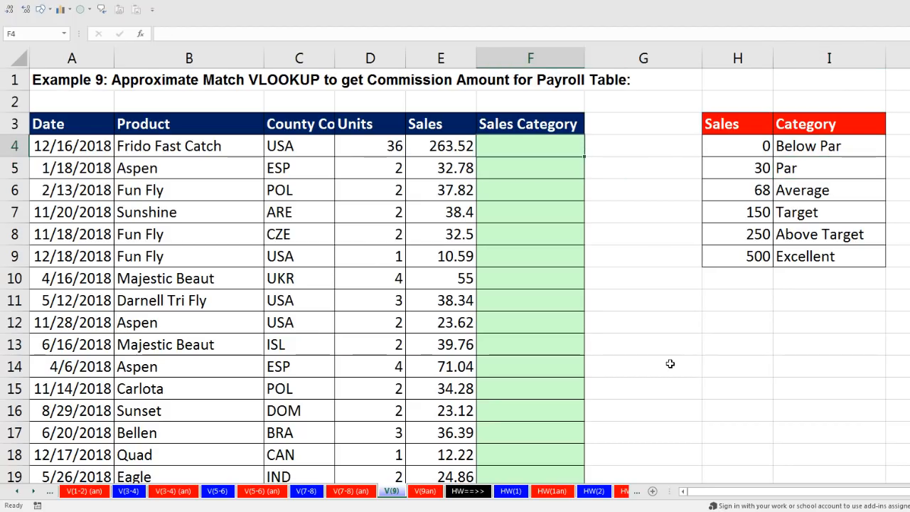
text(=vl)
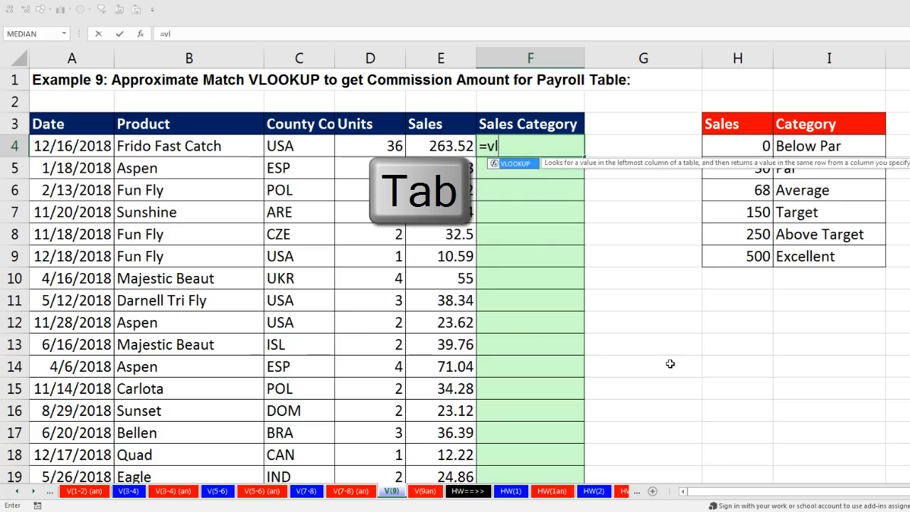
key(Tab)
key(Left)
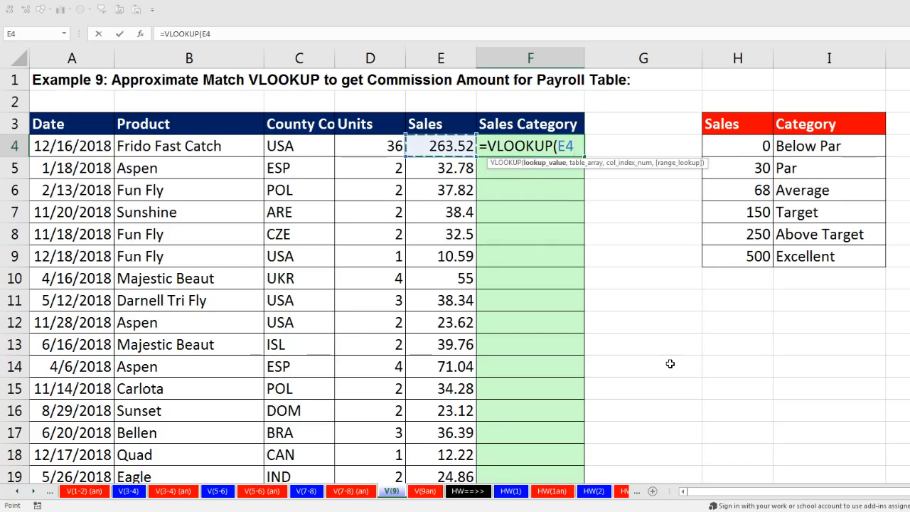
text(,)
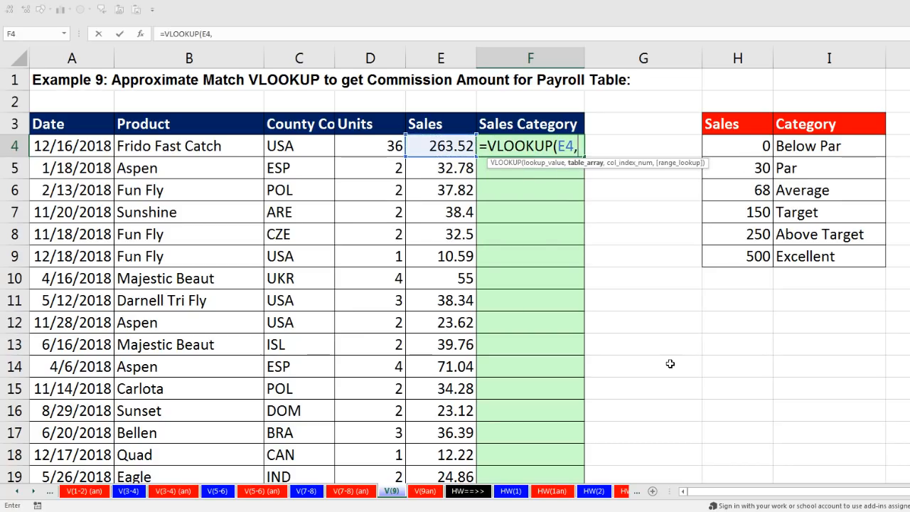
key(Right)
key(Right)
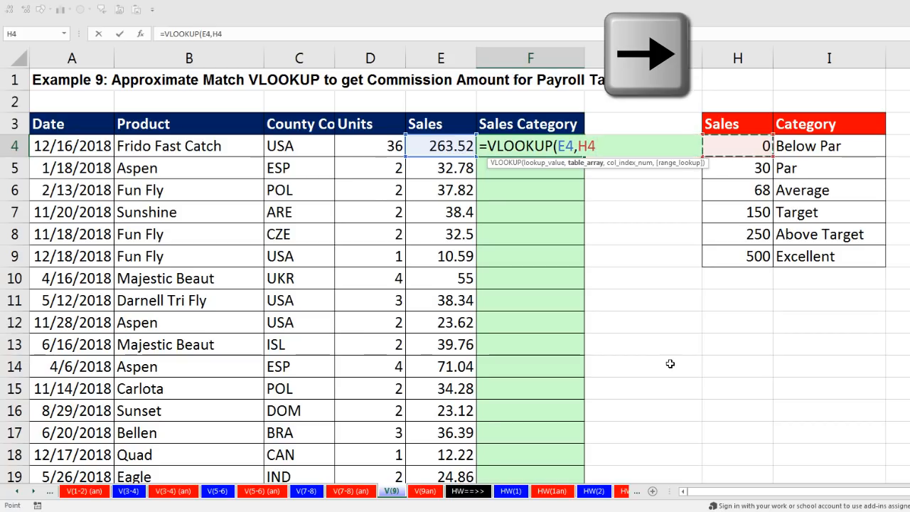
key(ctrl+shift+Right)
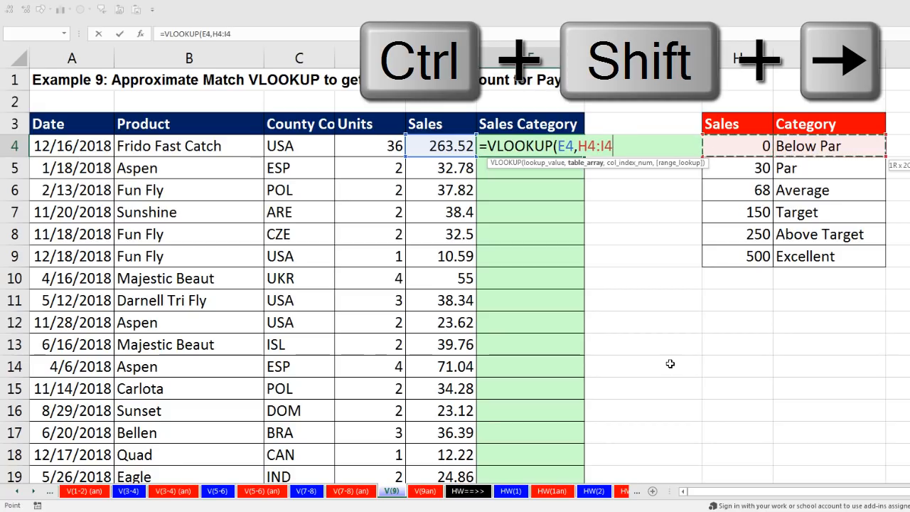
key(ctrl+shift+Down)
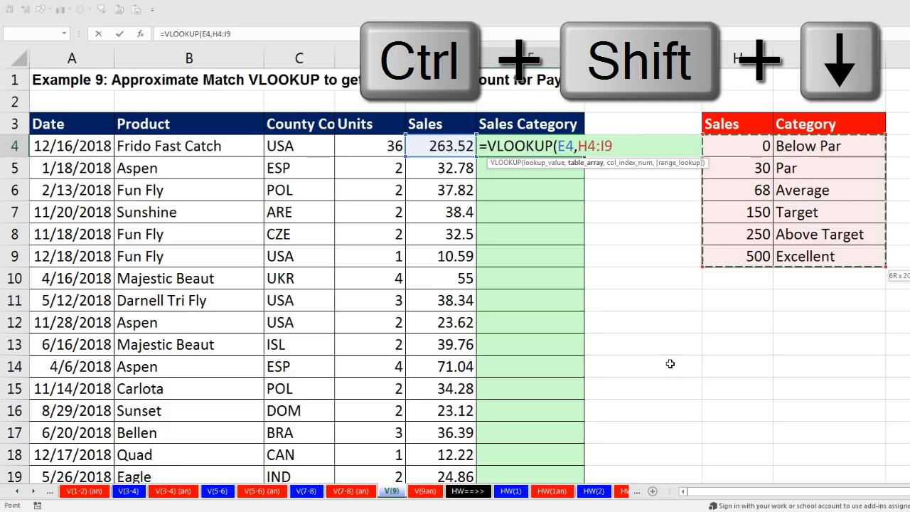
key(F4)
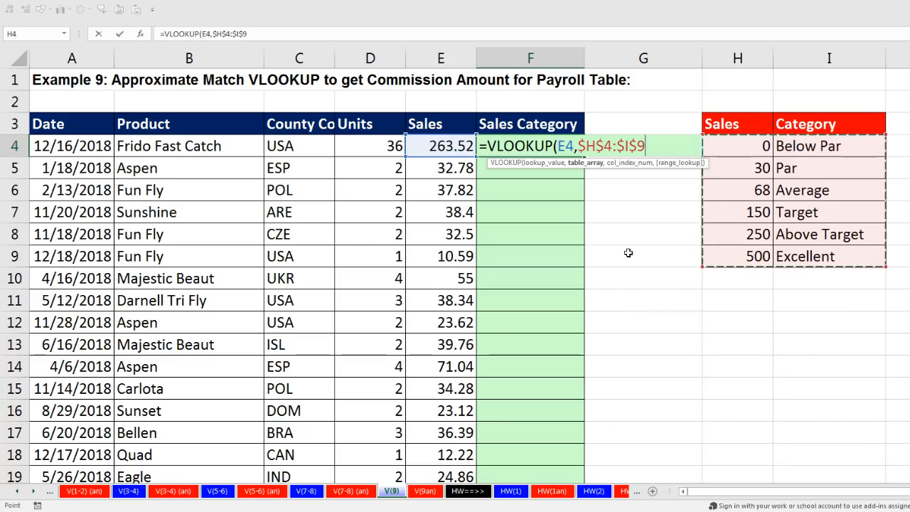
text(,2)
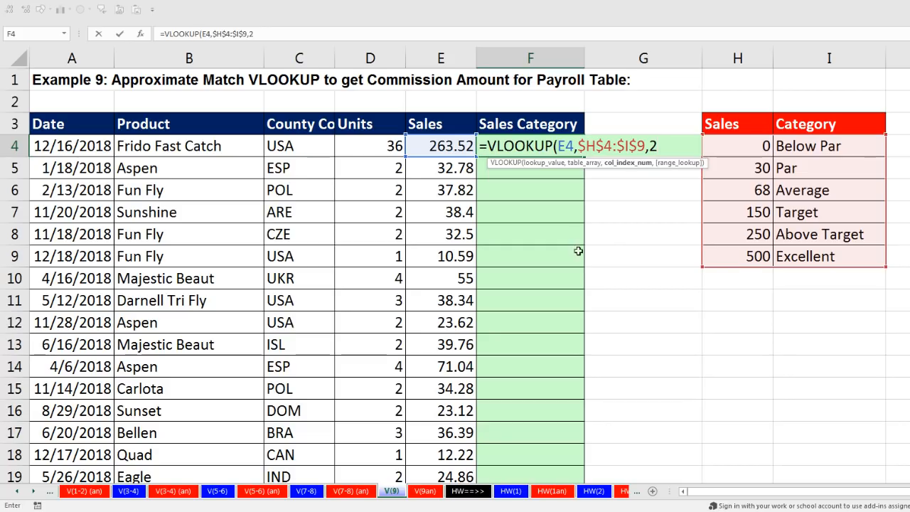
text())
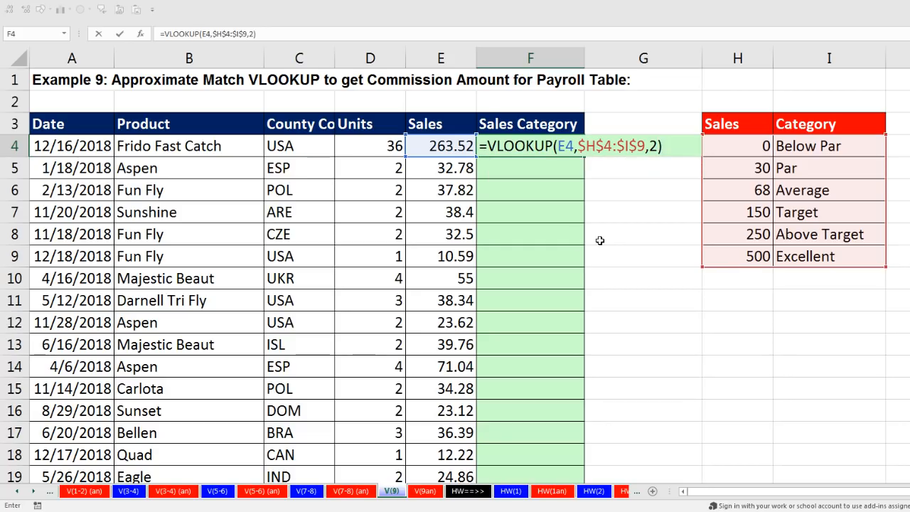
key(ctrl+Return)
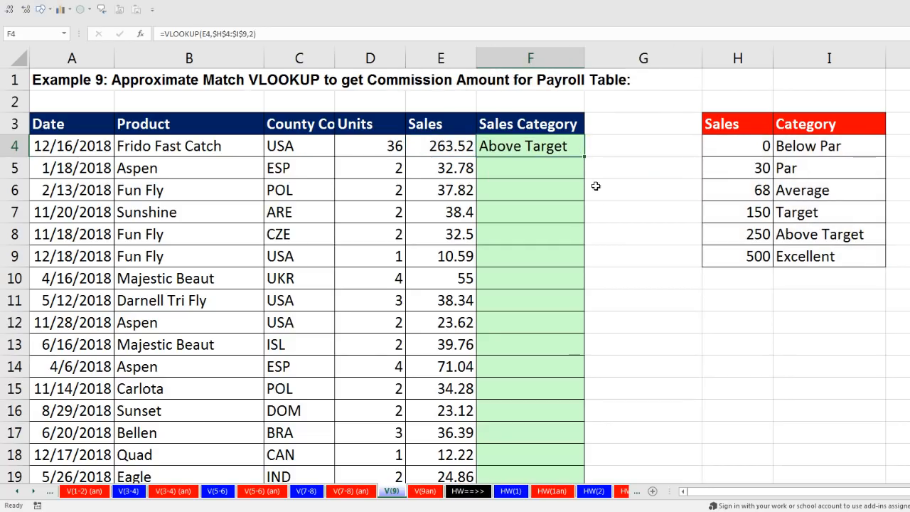
Copy the sales category formula from F4 down the whole column and check the copies in F5 and F7
double_click(585, 156)
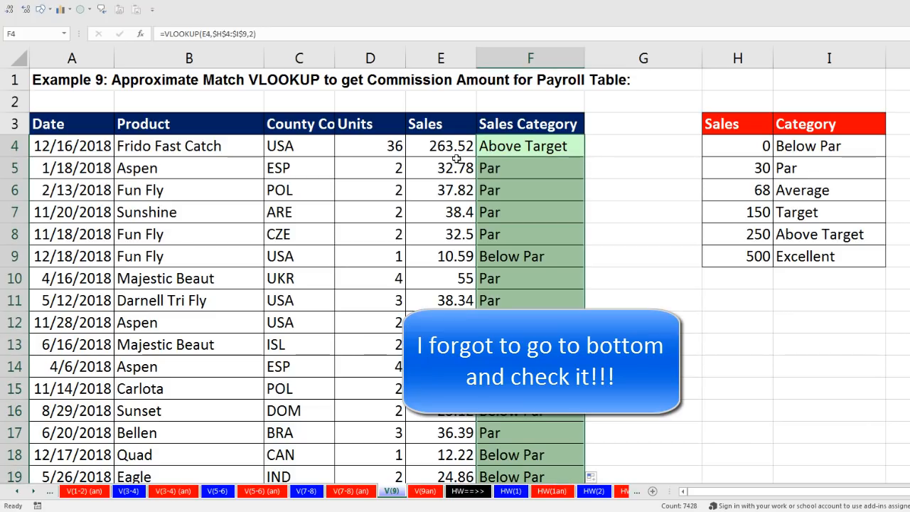
click(512, 171)
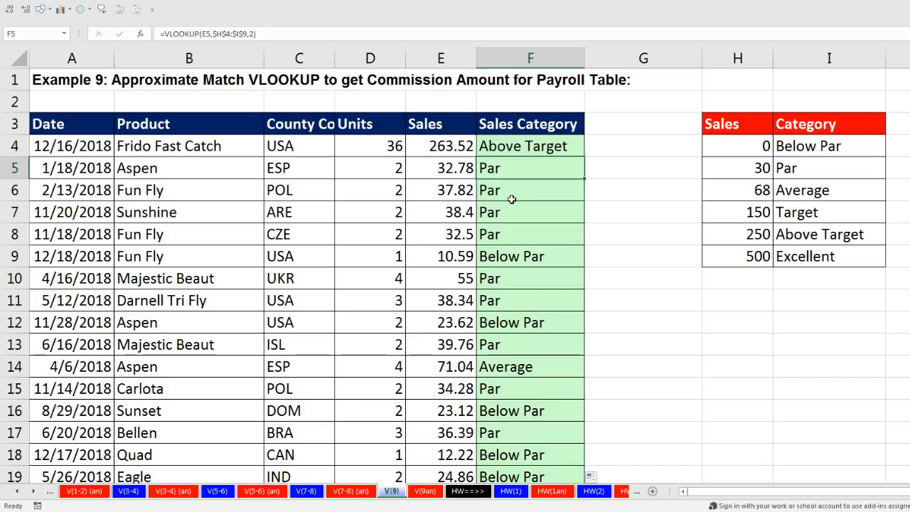
click(511, 206)
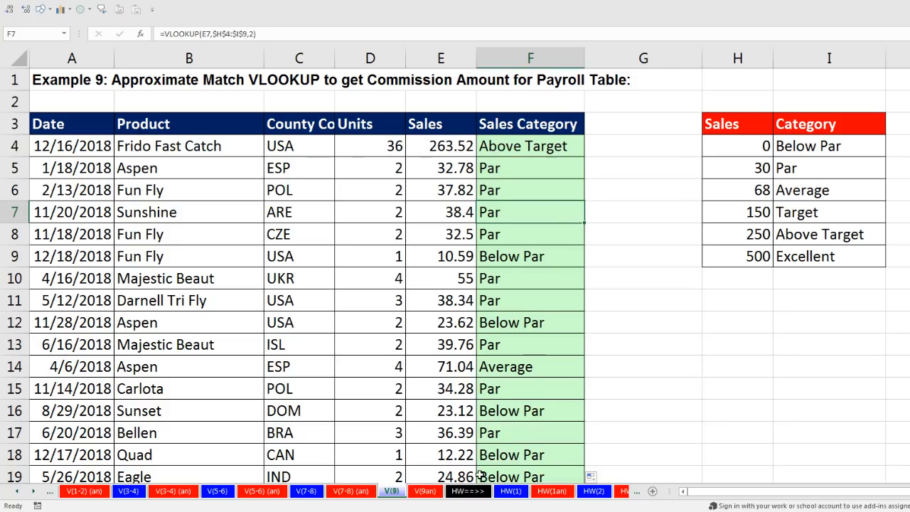
Review the sales category formula in F4 and the finished examples on the V(7-8) and V(5-6) sheets
click(516, 149)
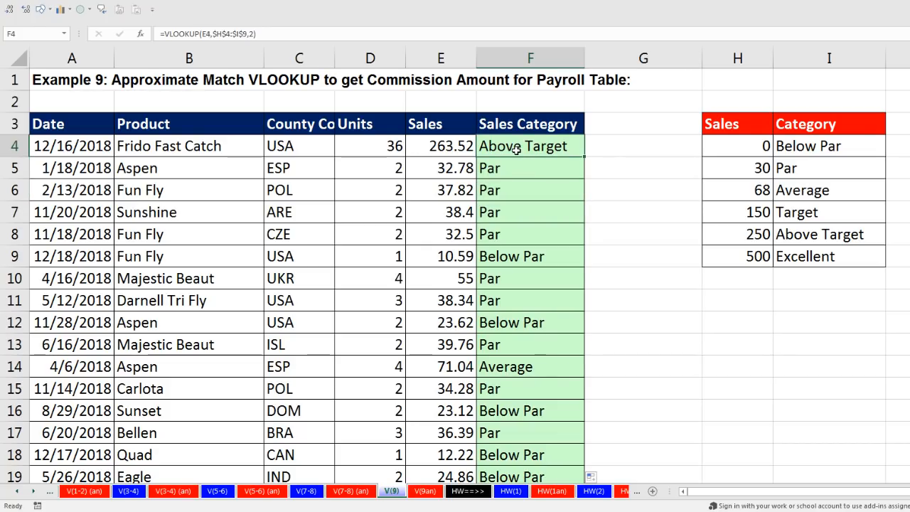
key(F2)
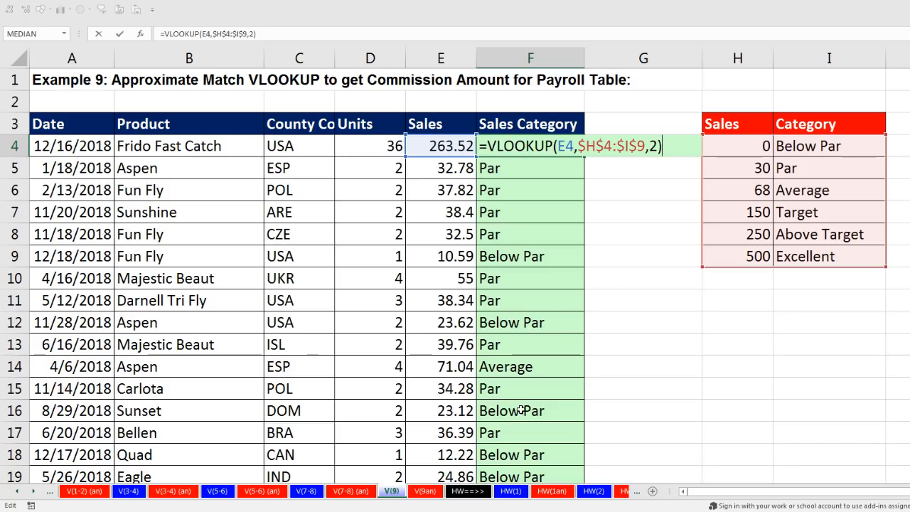
key(ctrl+Return)
click(306, 491)
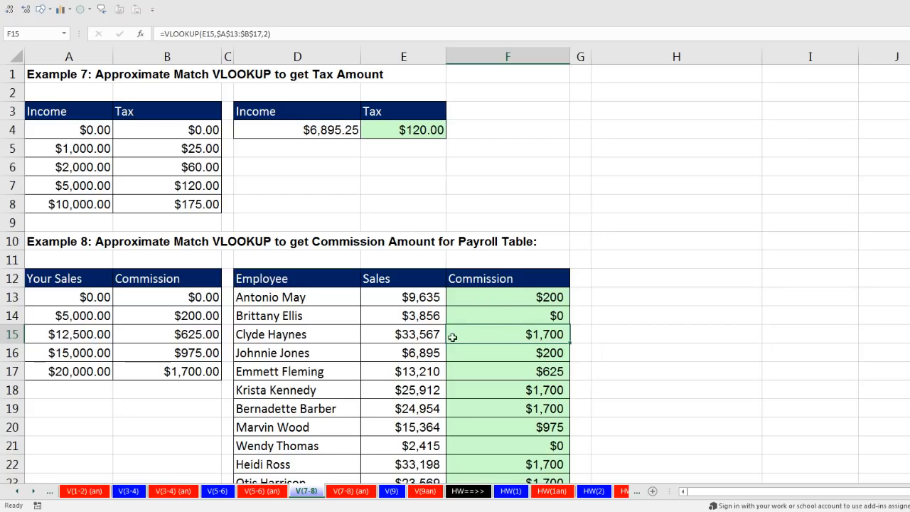
click(218, 492)
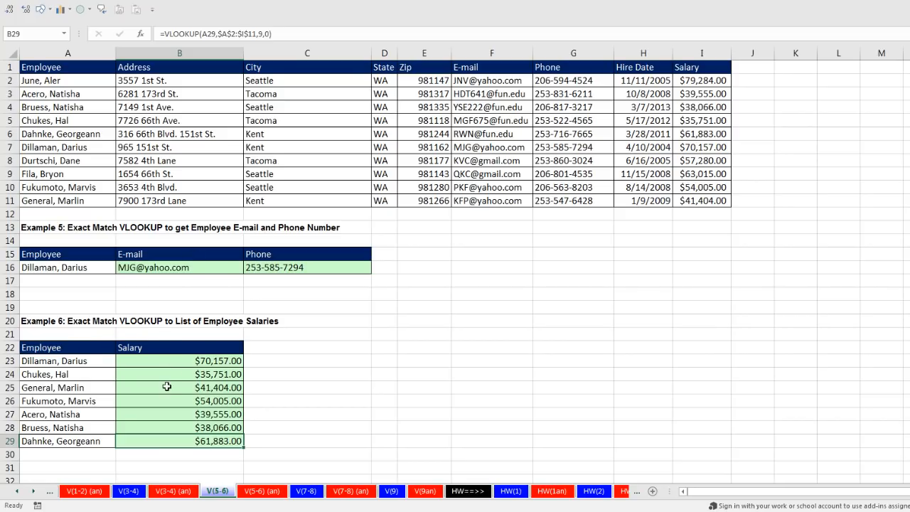
On the V(3-4) sheet, review the nested IF formula in D21 and the bonus amount VLOOKUP in C33
click(128, 491)
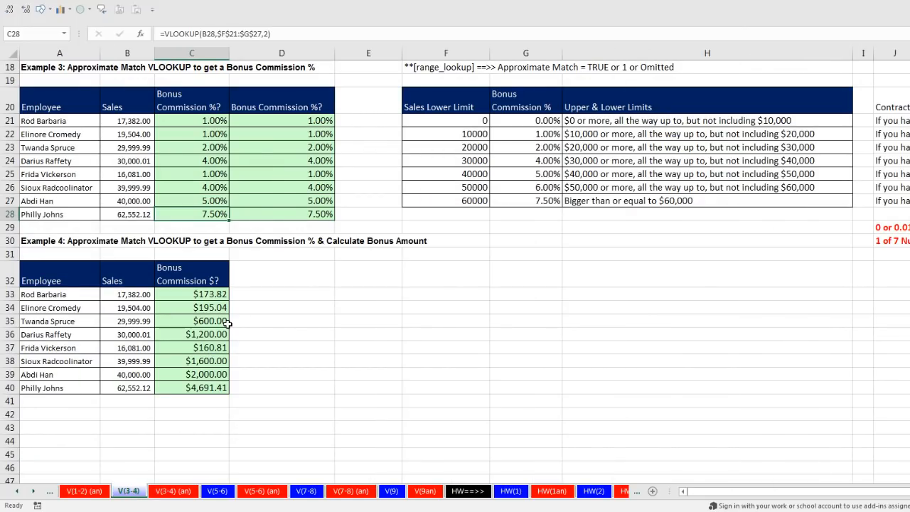
double_click(277, 121)
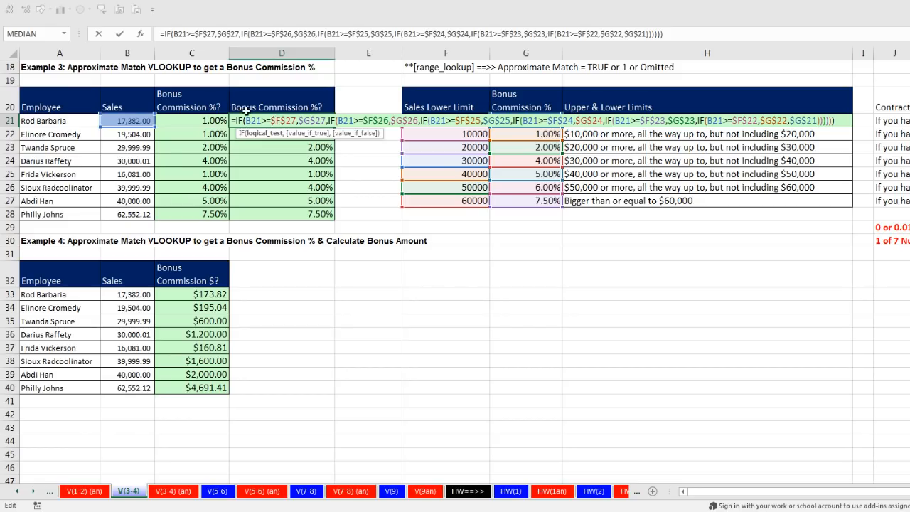
key(Escape)
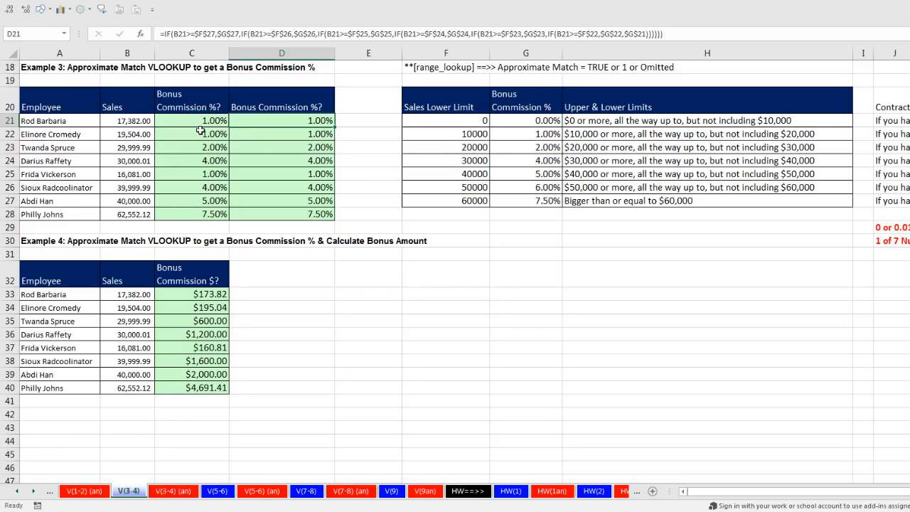
double_click(205, 294)
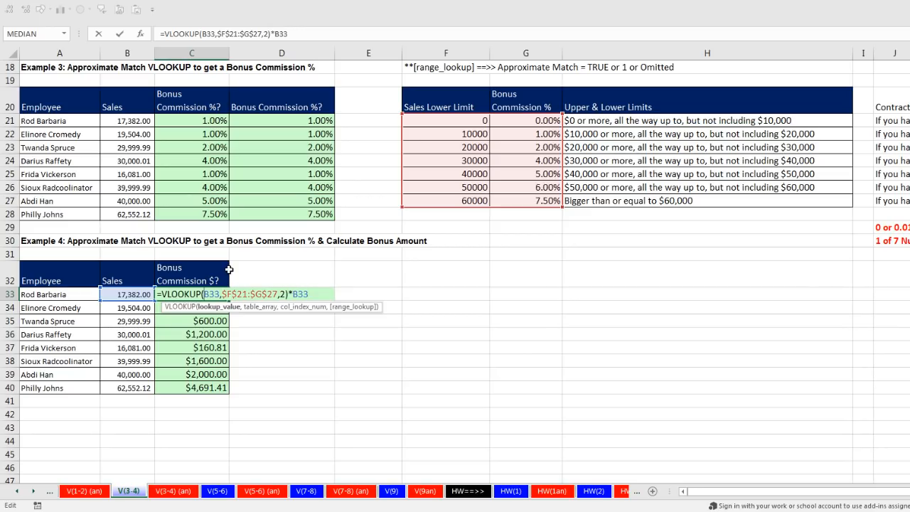
key(ctrl+Return)
On the V(1-2) sheet, review the exact match price formula in F23
click(19, 491)
double_click(20, 491)
click(19, 492)
click(277, 491)
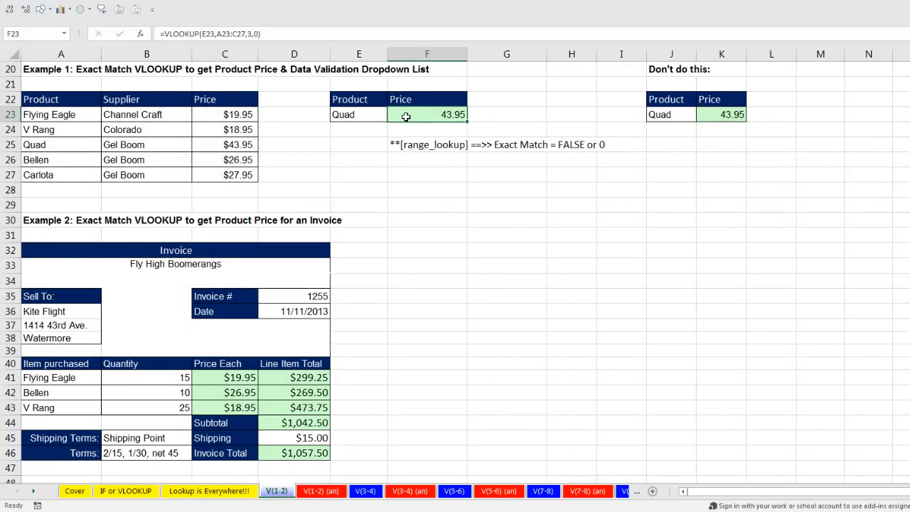
key(F2)
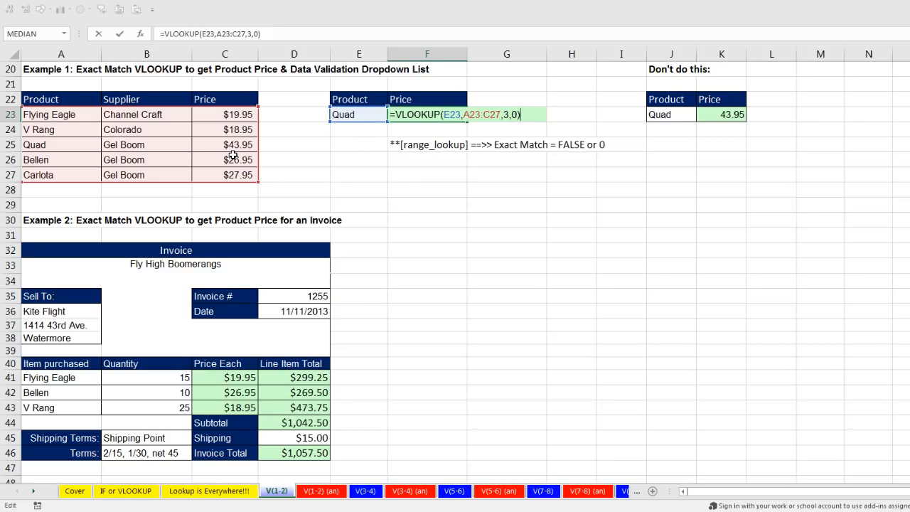
key(Escape)
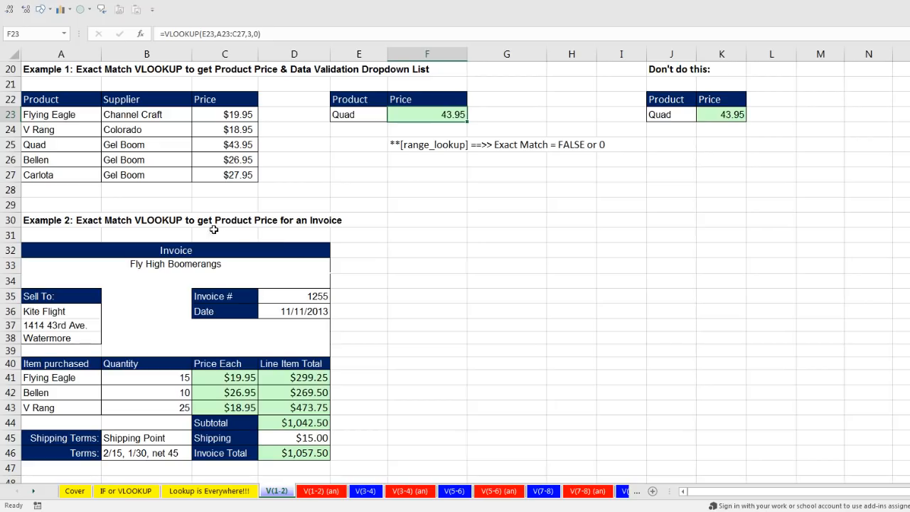
Review the invoice price VLOOKUP in C41 and return to the Cover sheet
double_click(222, 378)
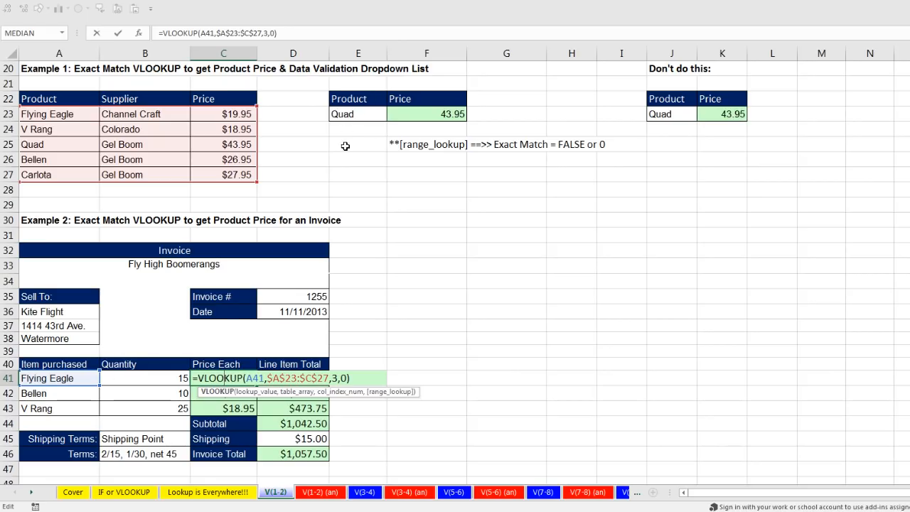
key(ctrl+Return)
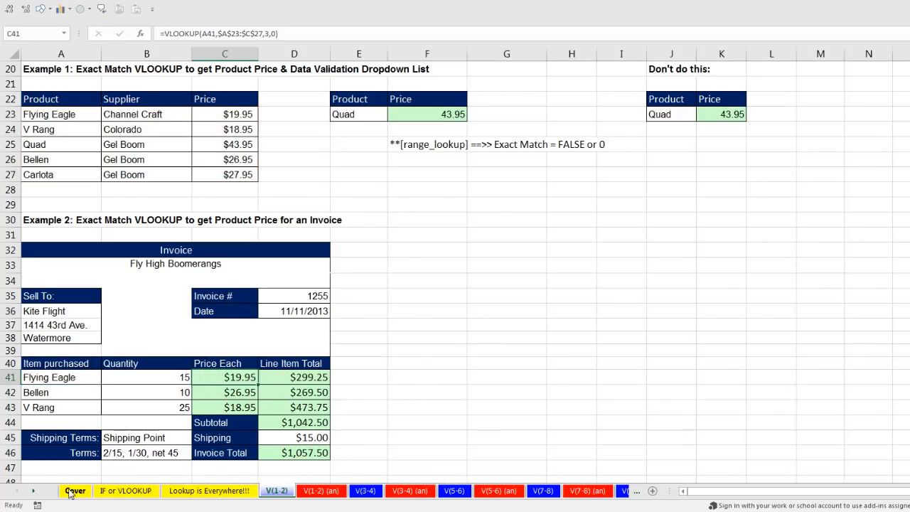
click(73, 490)
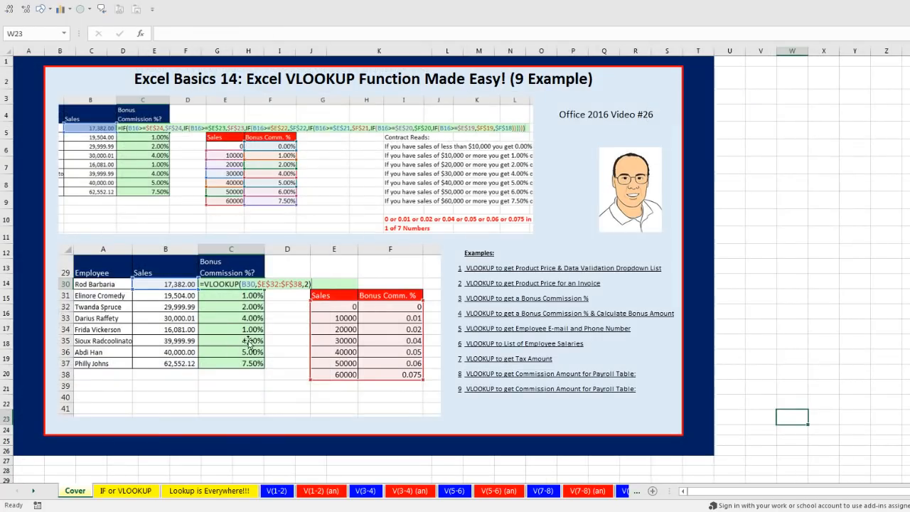